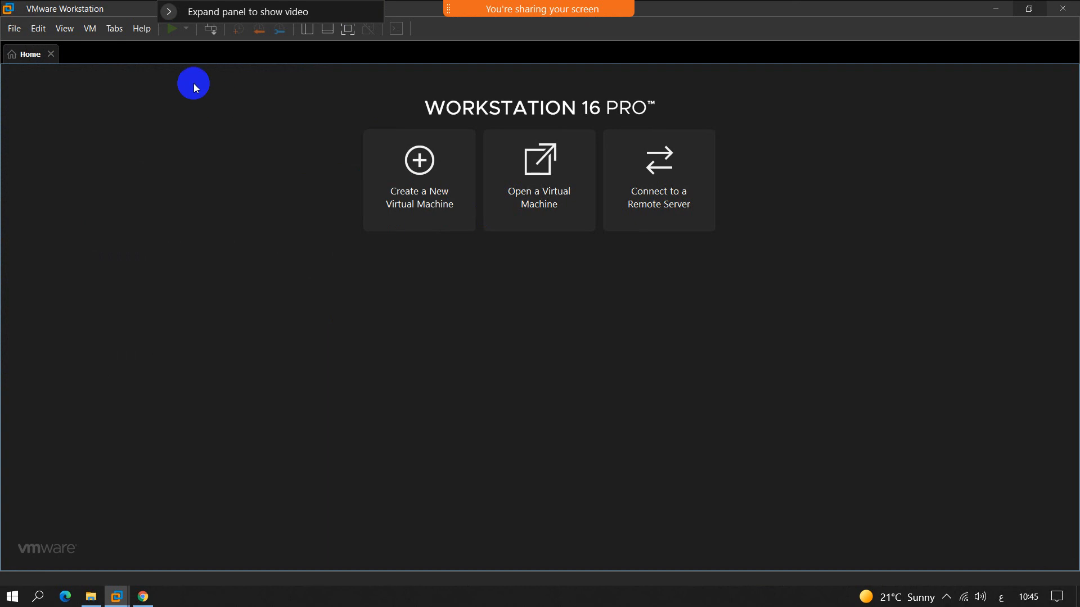
Step: Review the product and license information for VMware Workstation, then close it
left_click(144, 30)
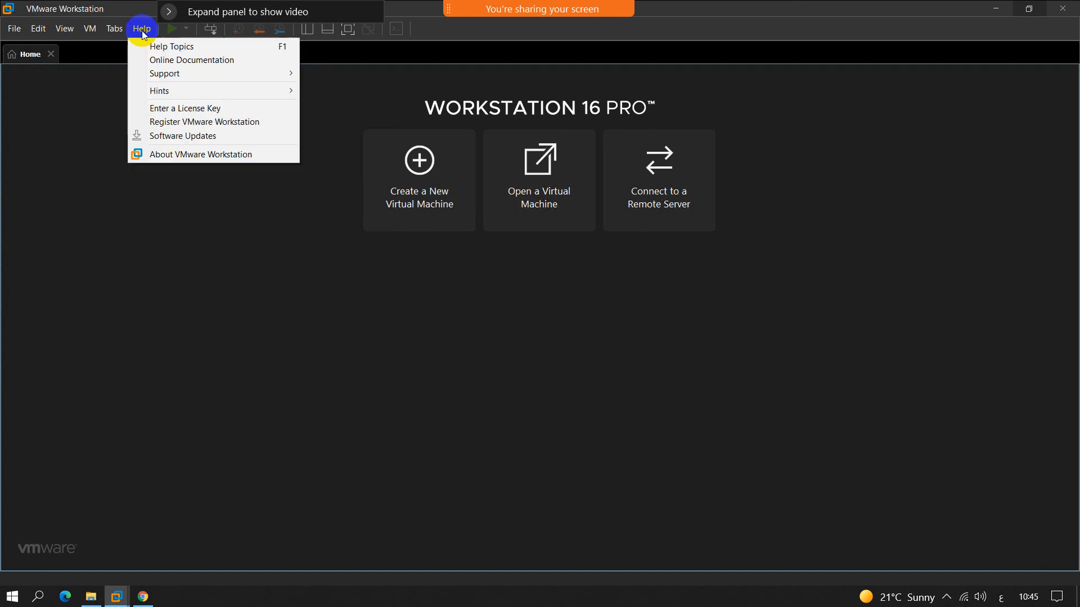
left_click(172, 157)
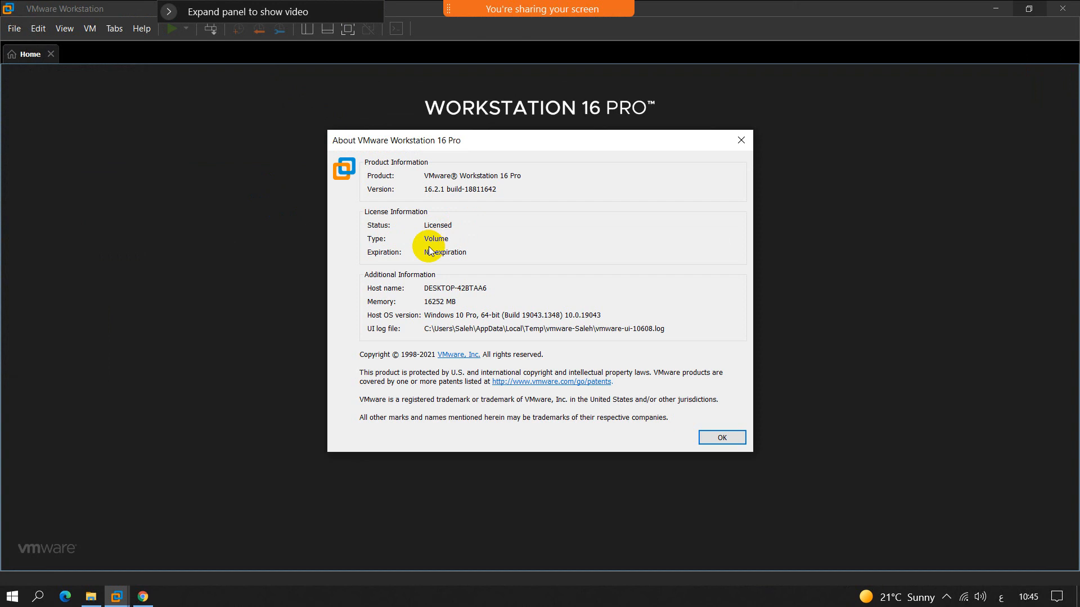
left_click(699, 443)
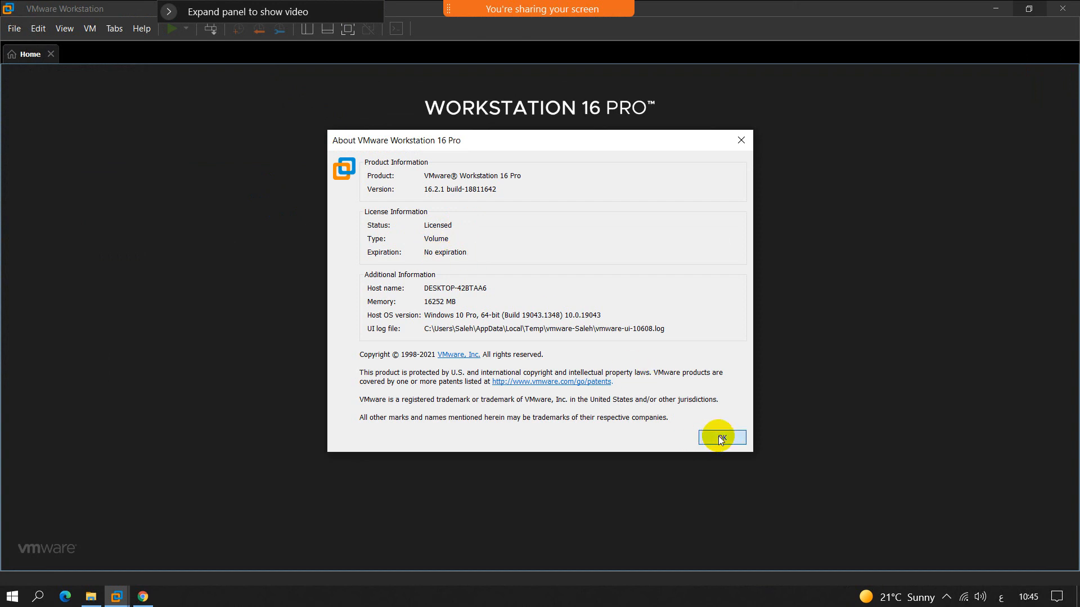
Step: Show where a license key is entered, and cancel without entering one
left_click(141, 28)
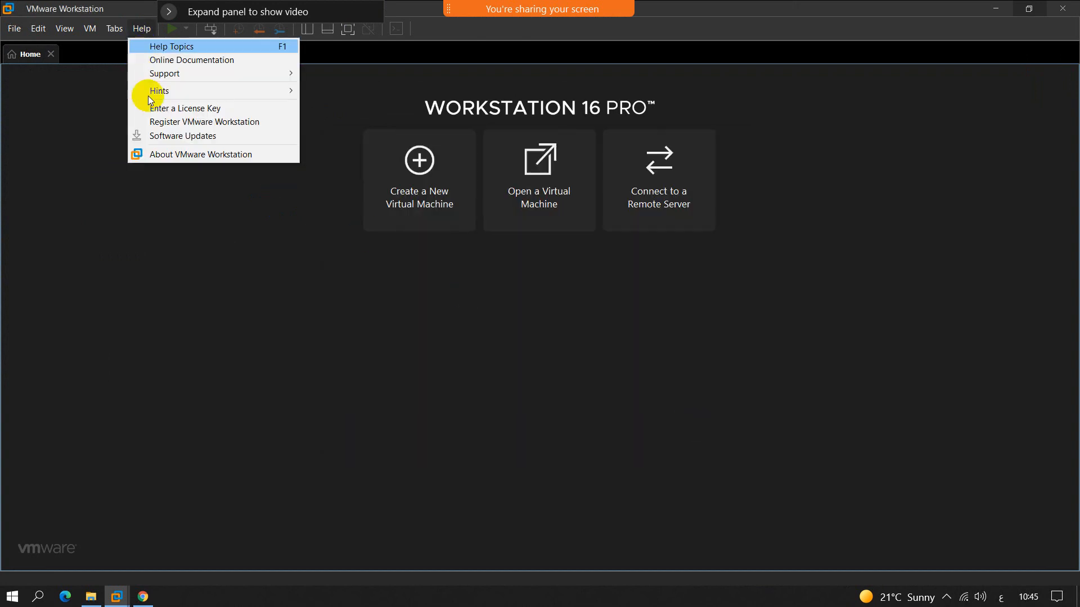
left_click(161, 109)
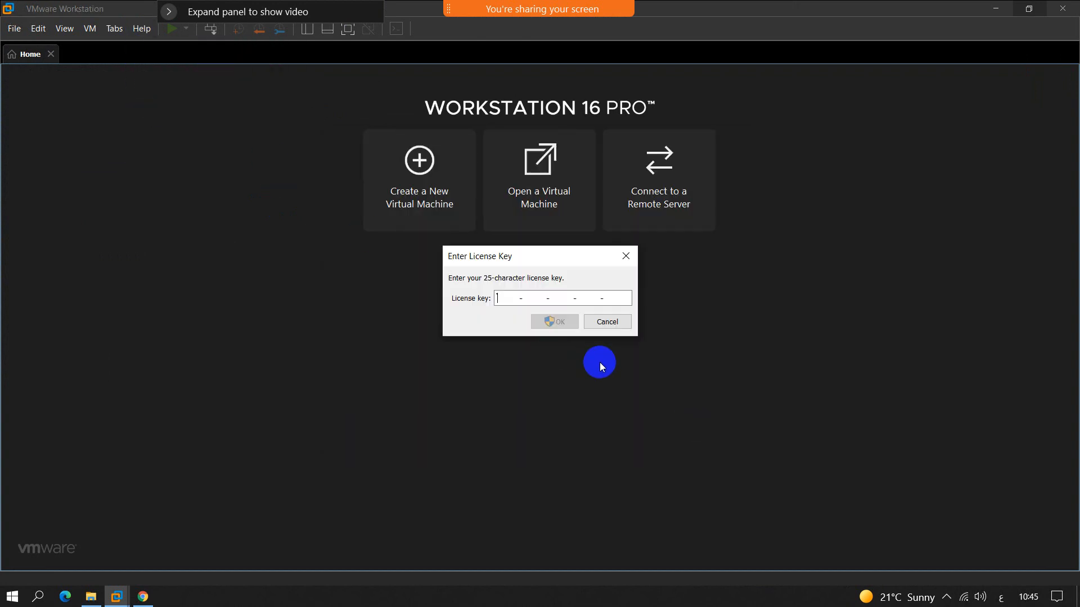
left_click(609, 323)
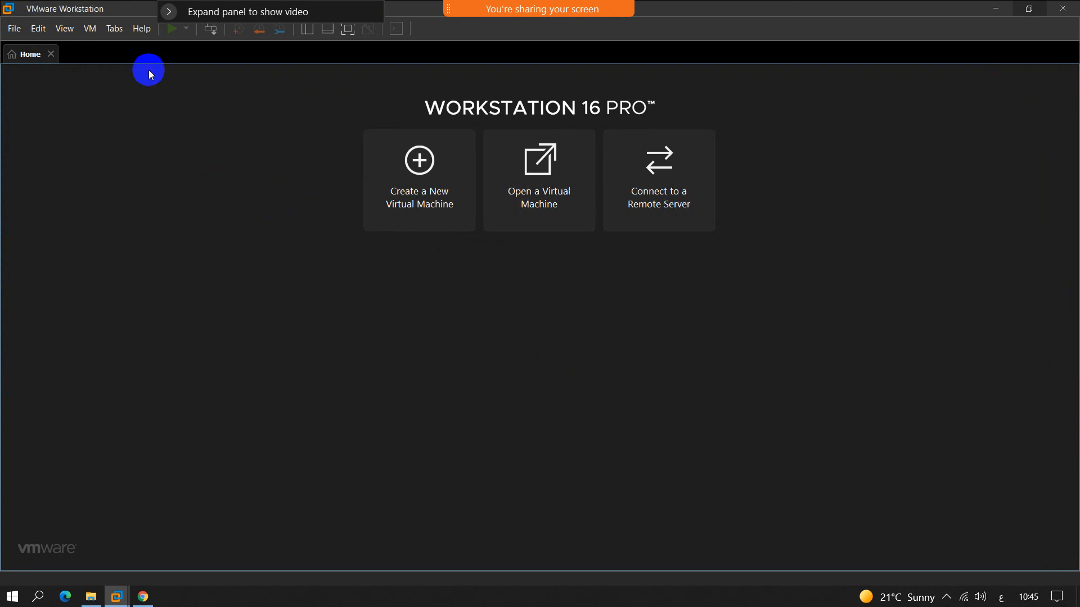
Step: Reopen the product information, highlight the VMware Workstation version number, and close the dialog
left_click(136, 33)
left_click(160, 157)
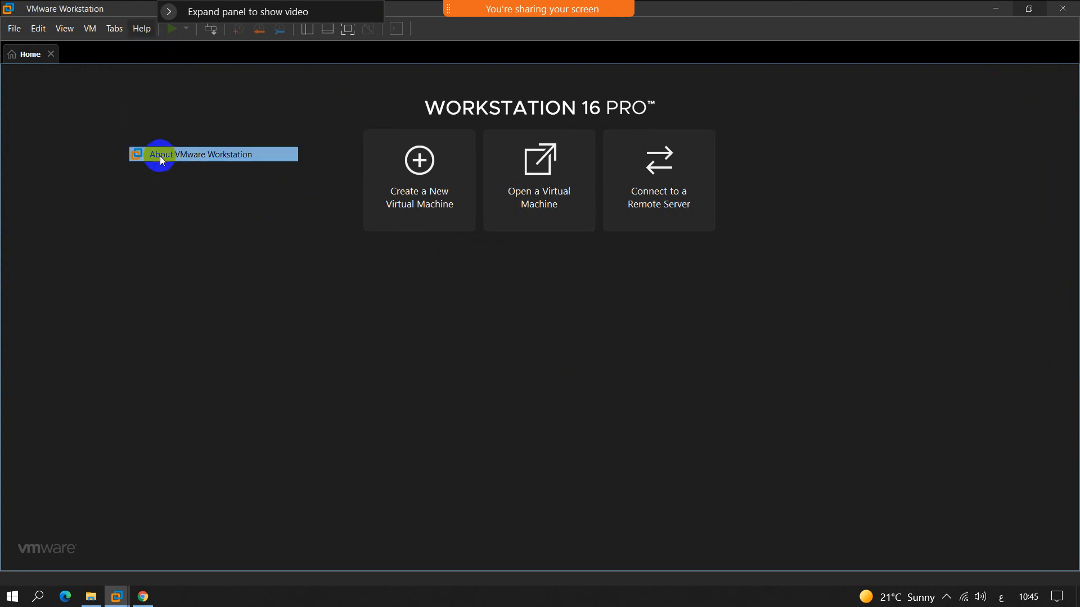
left_click_drag(423, 190, 454, 192)
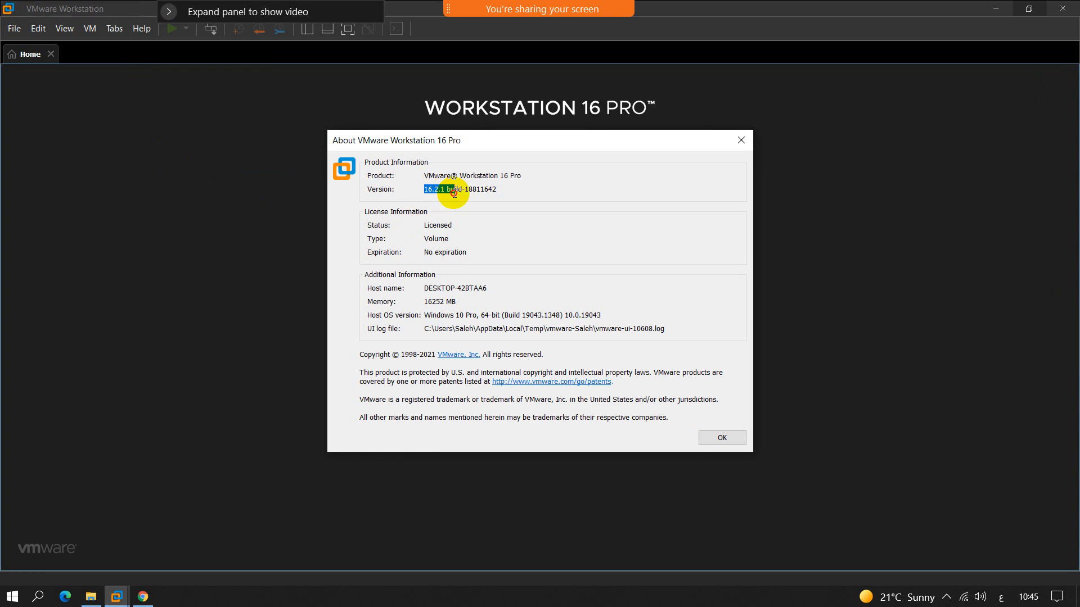
left_click(722, 437)
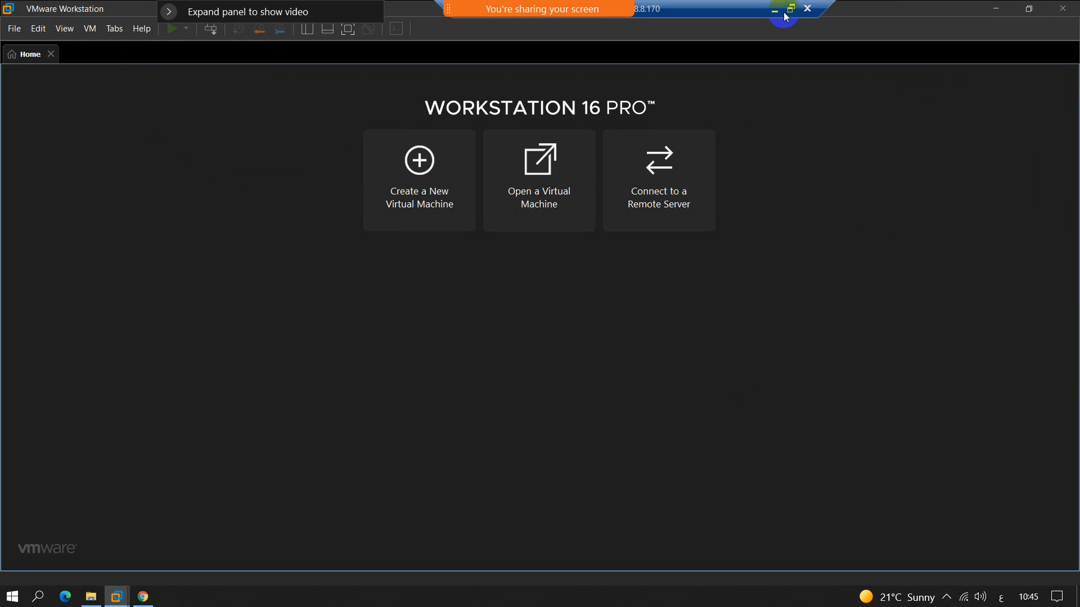
Step: Switch to the 02-Installing EVE-NG.pdf guide, review the VMware download, EVE-NG OVA download and VM import instructions, and return to the remote session
left_click(771, 6)
scroll(464, 267, "down", 2)
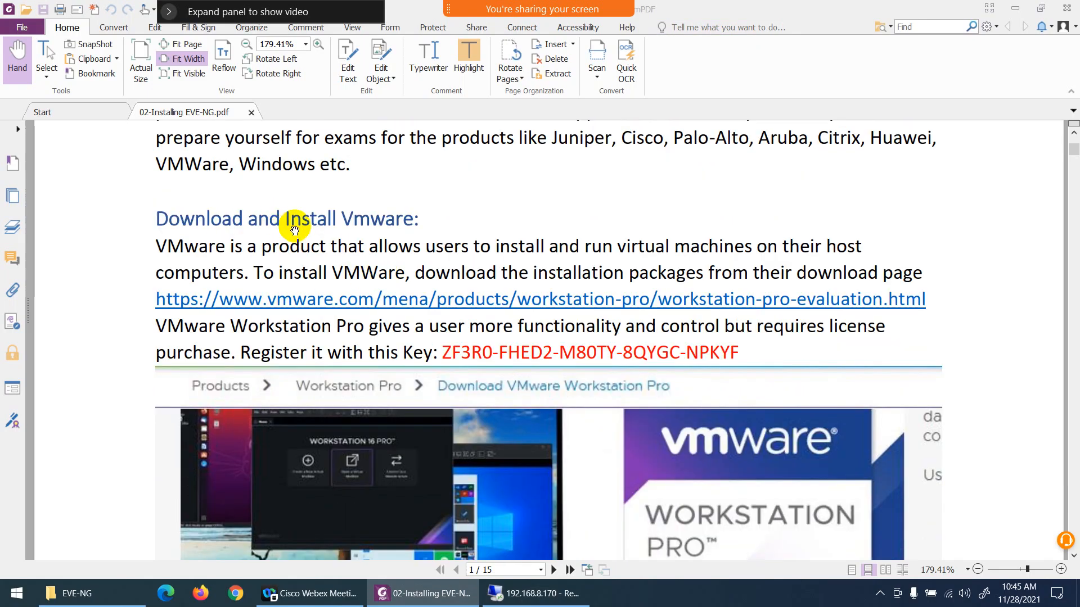
scroll(293, 231, "down", 3)
scroll(422, 338, "down", 10)
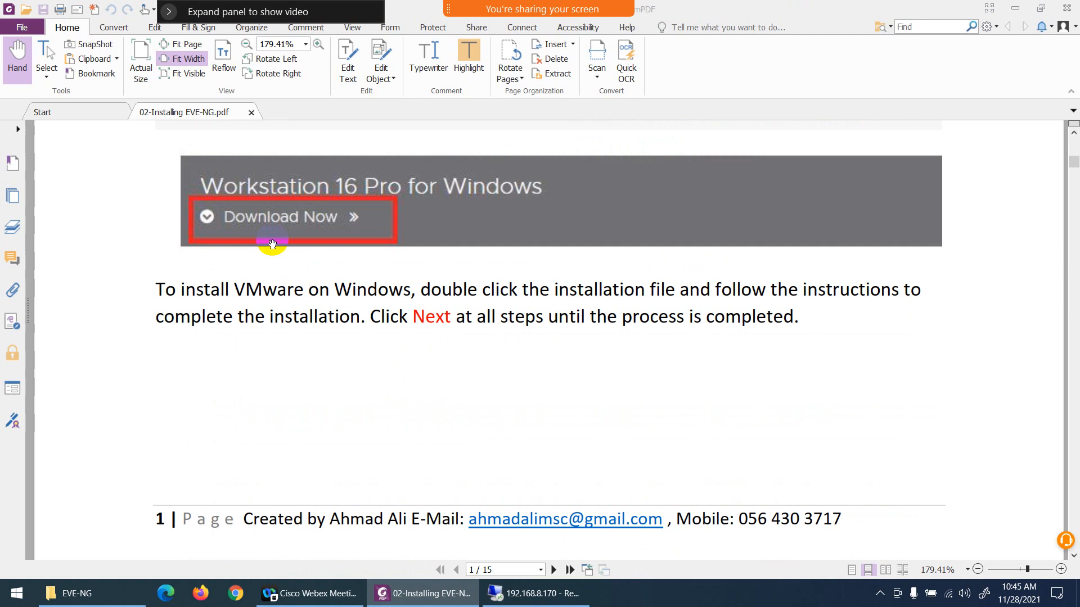
scroll(283, 263, "down", 3)
scroll(283, 263, "down", 6)
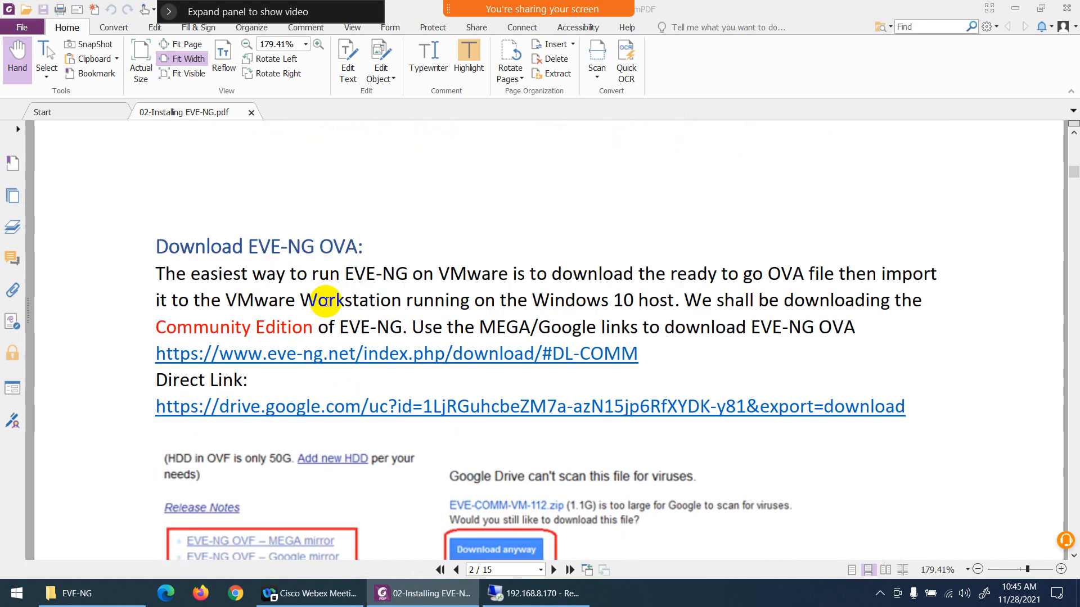
scroll(324, 300, "down", 1)
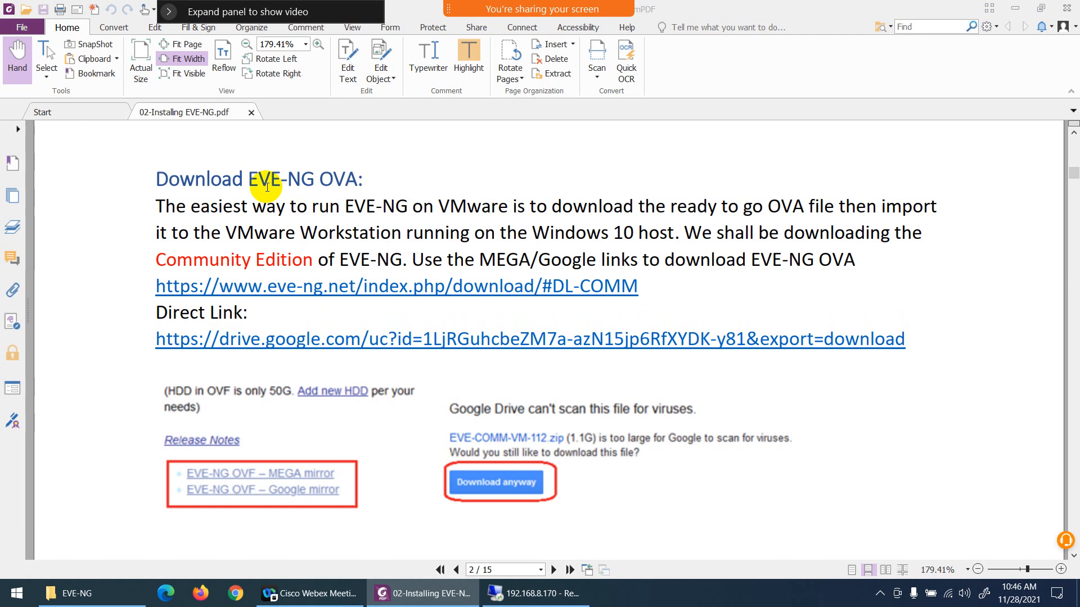
scroll(340, 197, "down", 1)
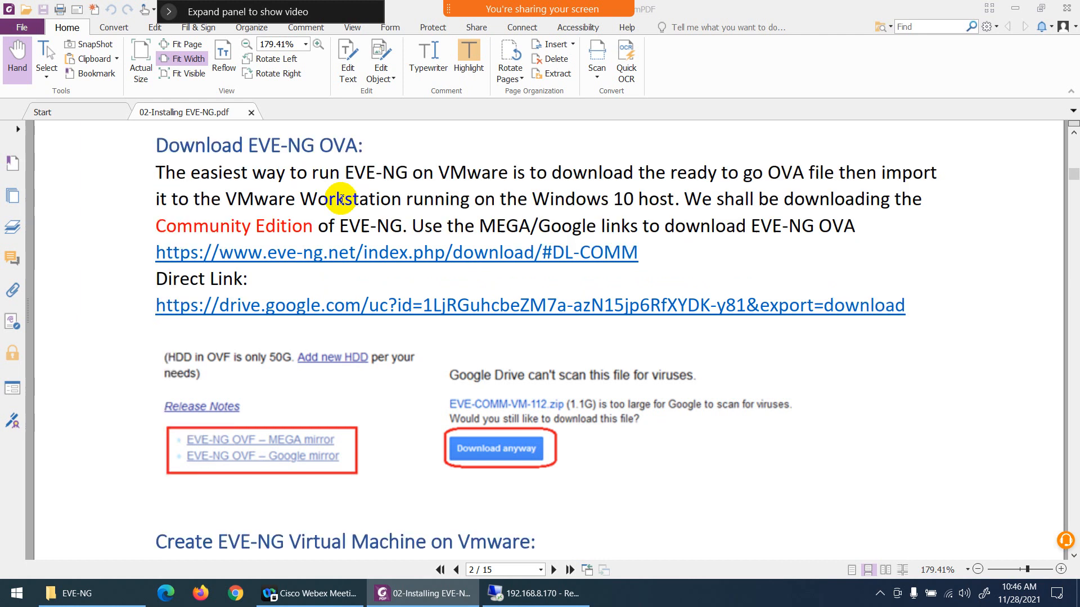
scroll(374, 265, "down", 7)
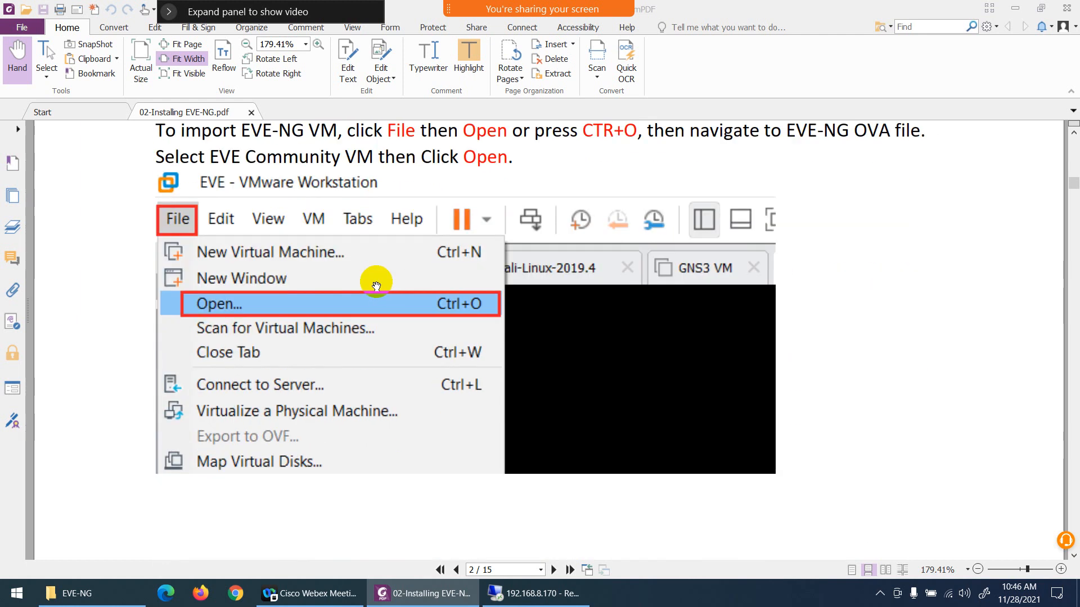
left_click(535, 594)
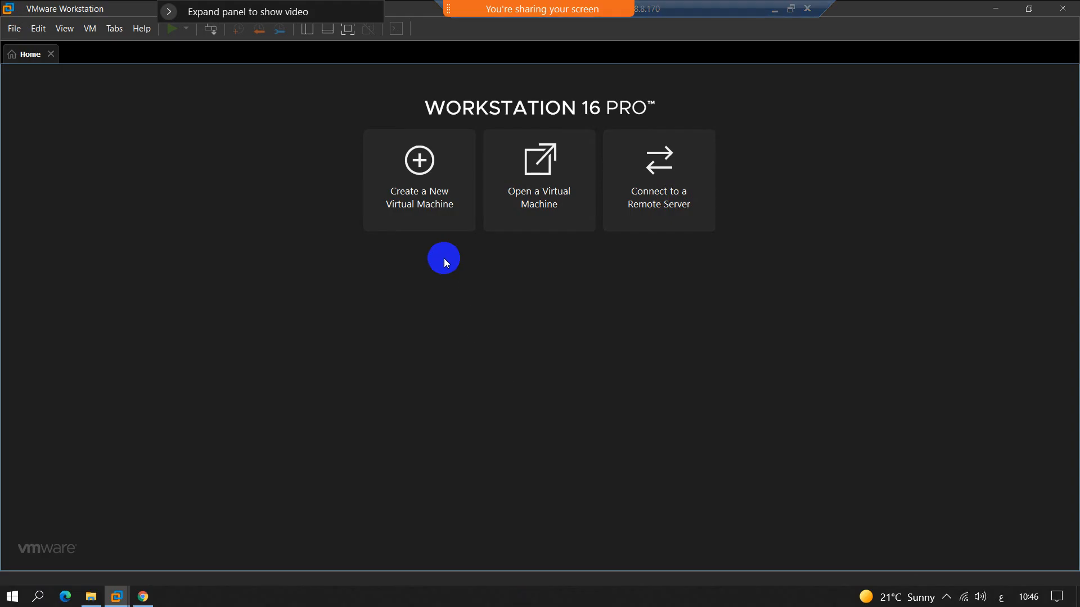
left_click(14, 29)
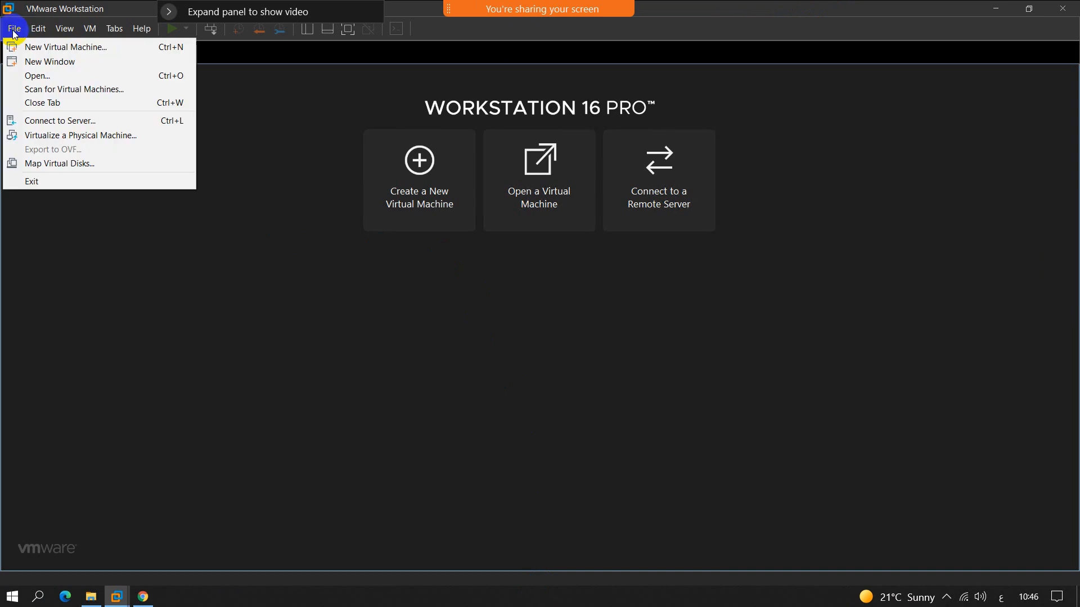
left_click(35, 77)
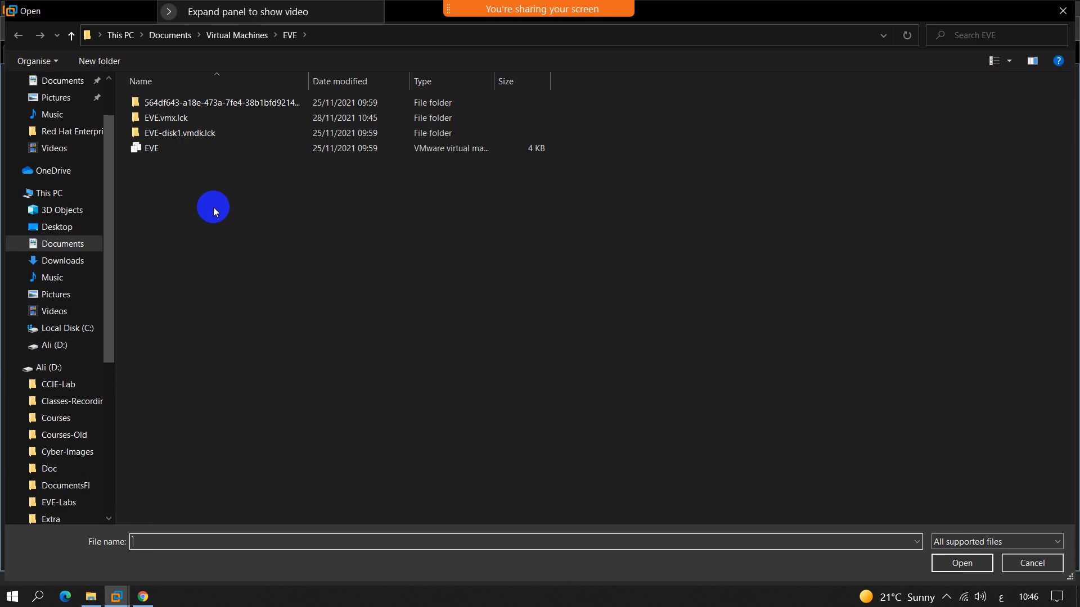
scroll(90, 269, "down", 1)
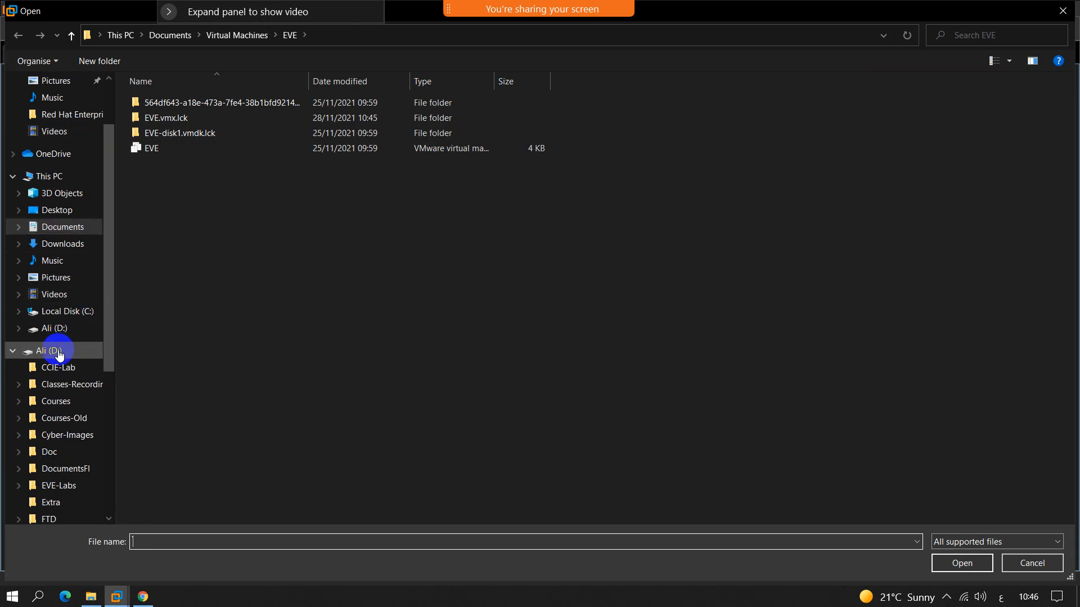
left_click(56, 330)
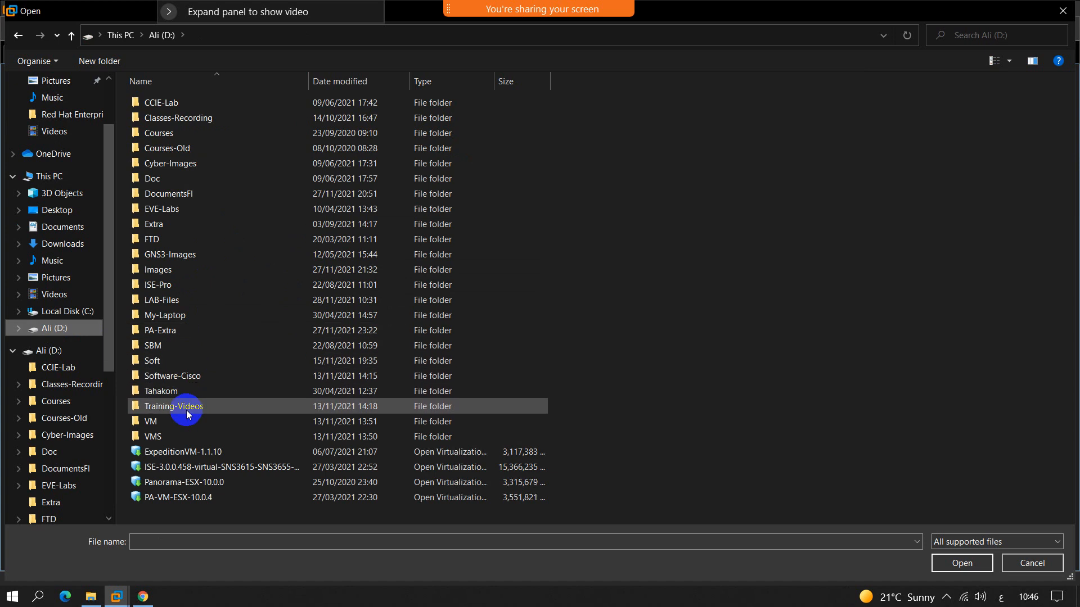
left_click(163, 181)
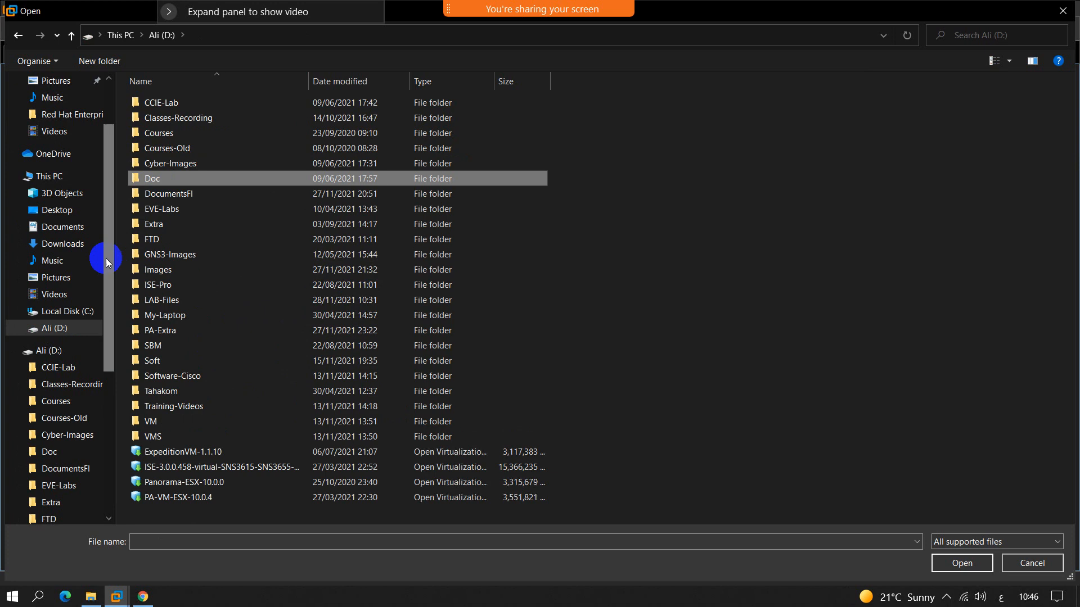
left_click(57, 352)
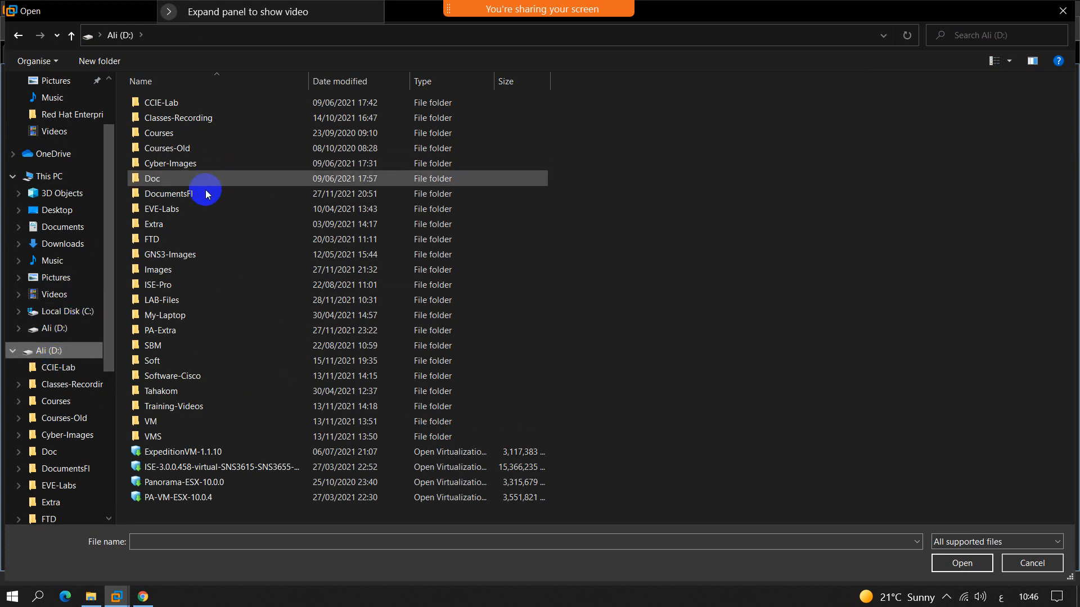
double_click(168, 303)
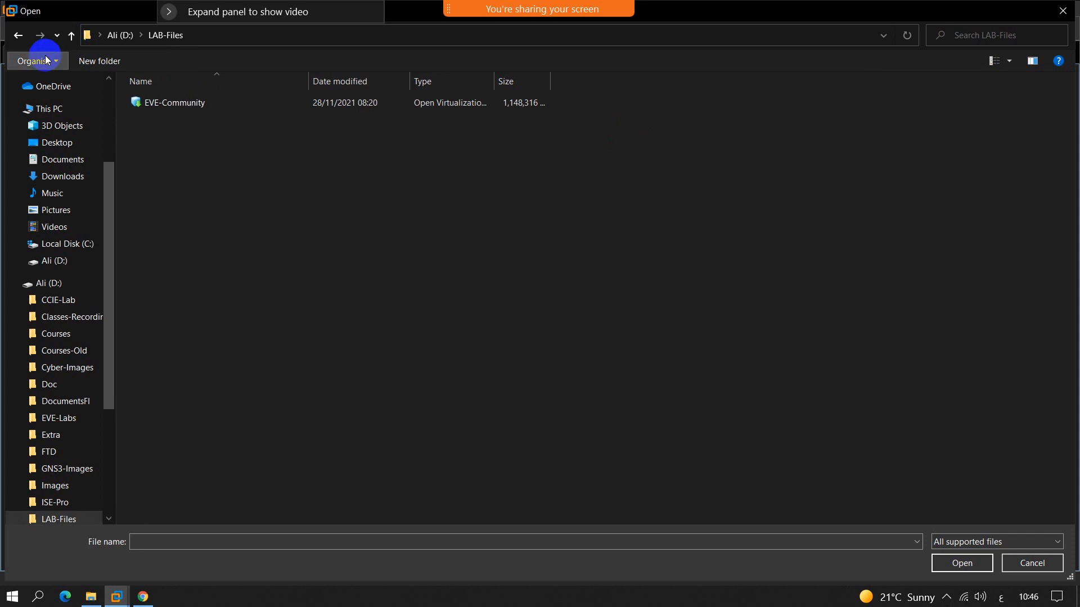
left_click(1020, 565)
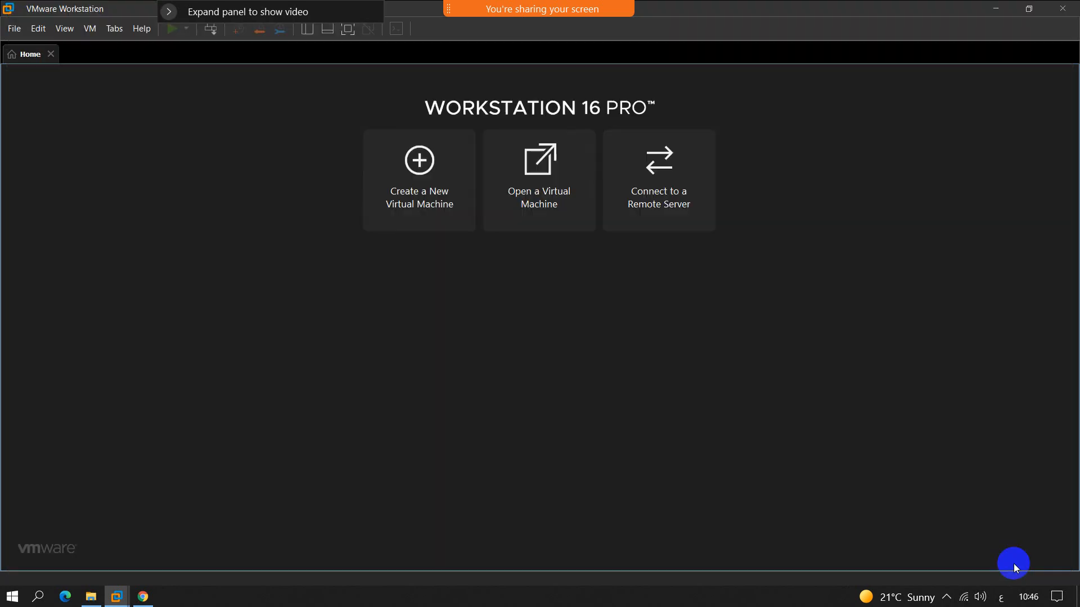
Step: Minimize VMware Workstation, turn on file name extensions in File Explorer from This PC, and close the Explorer window
left_click(116, 596)
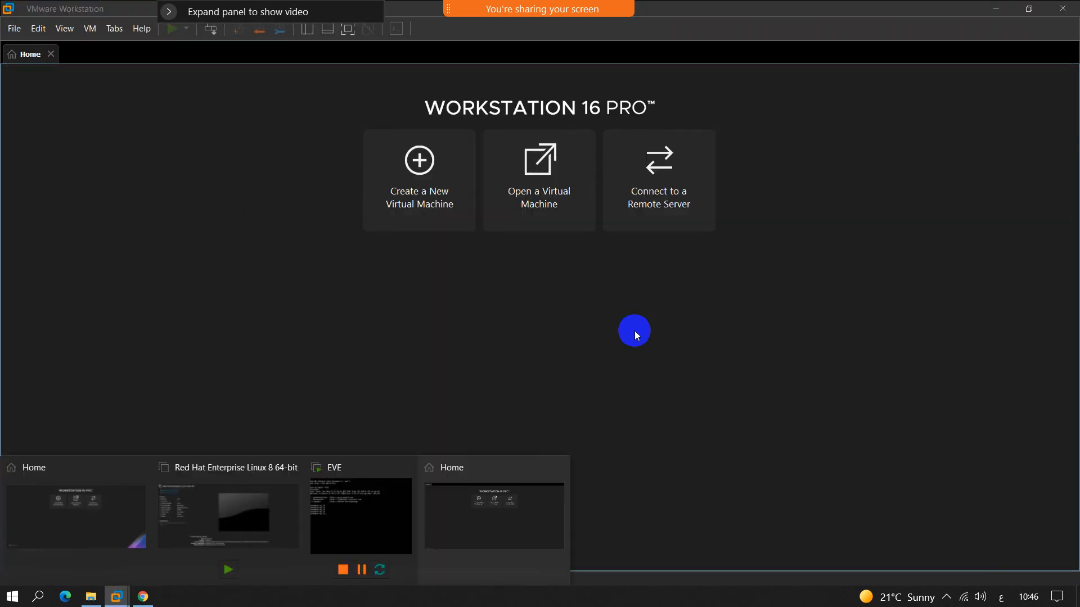
left_click(994, 12)
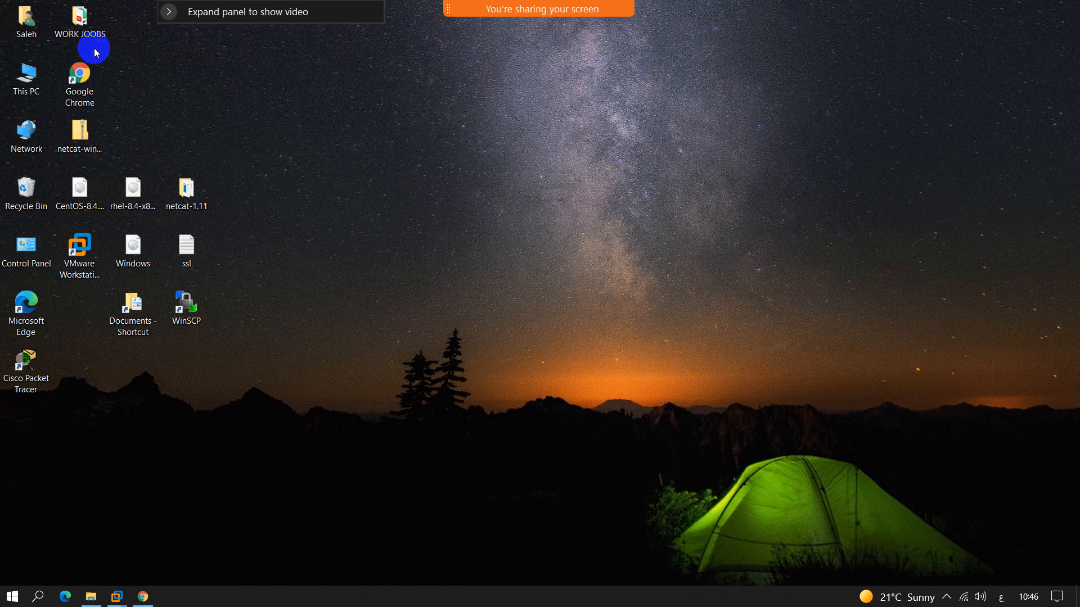
double_click(25, 76)
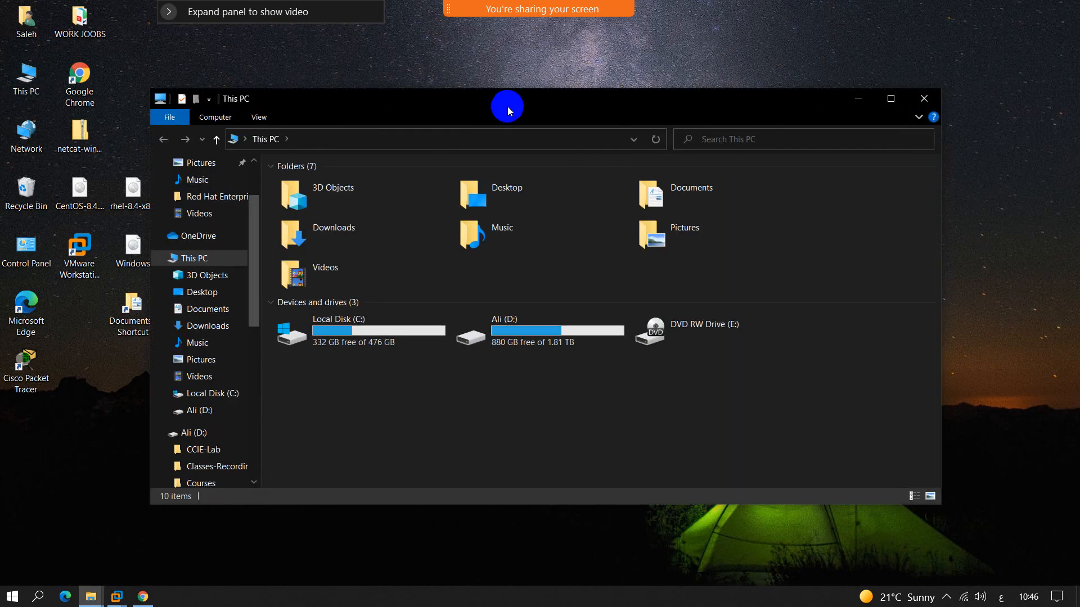
double_click(507, 106)
left_click(113, 27)
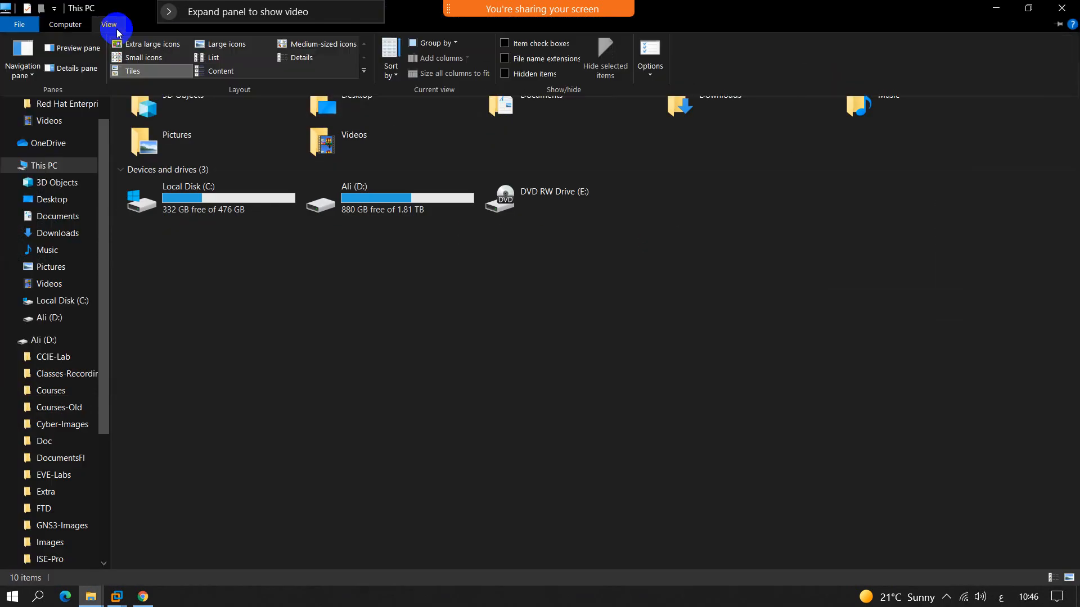
left_click(531, 60)
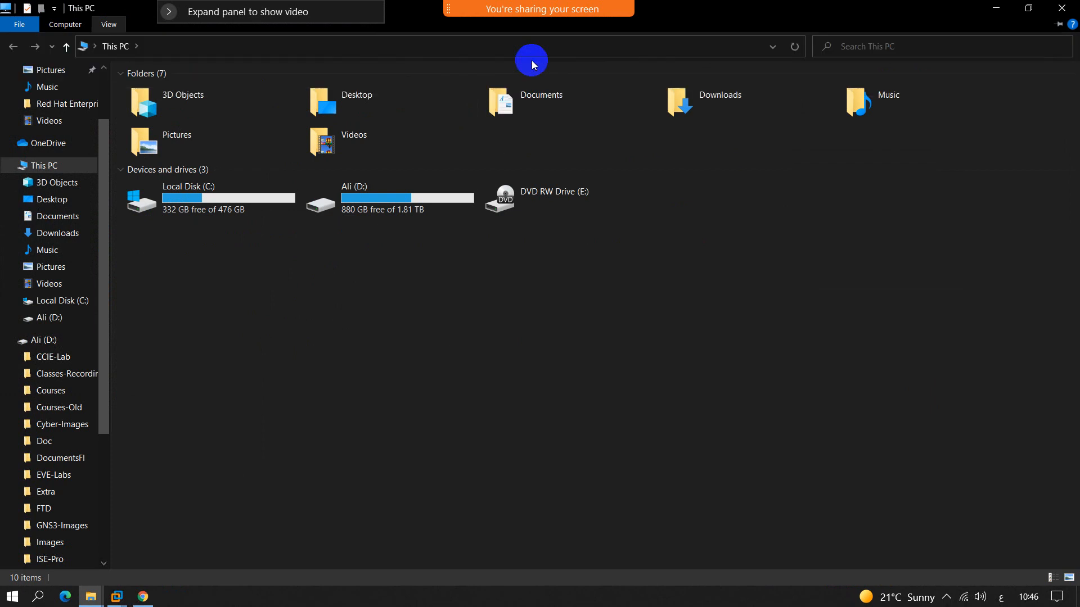
left_click(1063, 8)
Step: Switch to the empty VMware Workstation window and open EVE-Community.ova from the LAB-Files folder on drive D
mouse_move(116, 595)
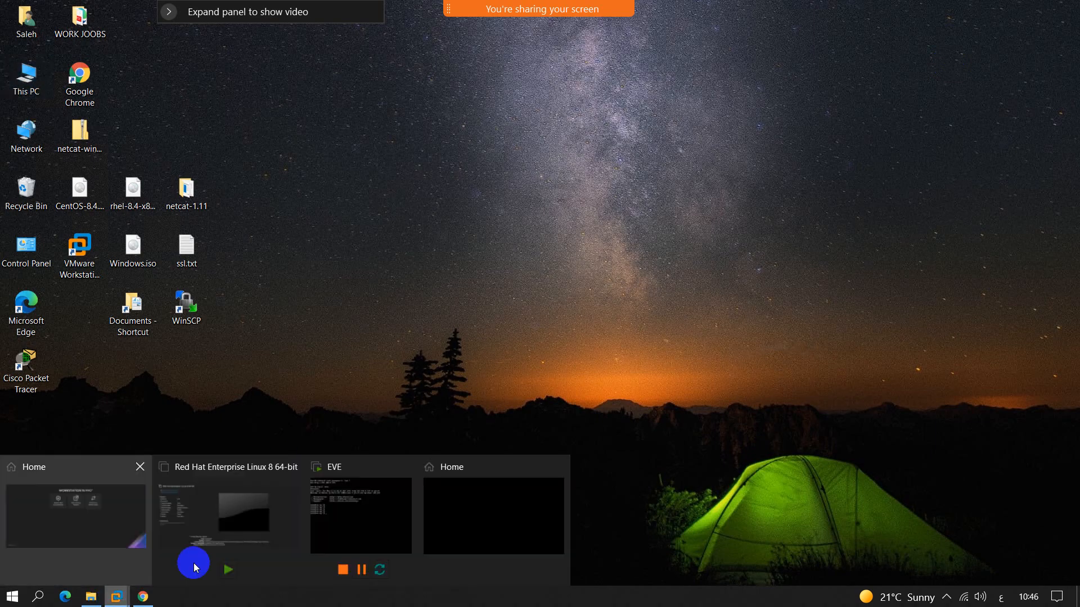
mouse_move(360, 514)
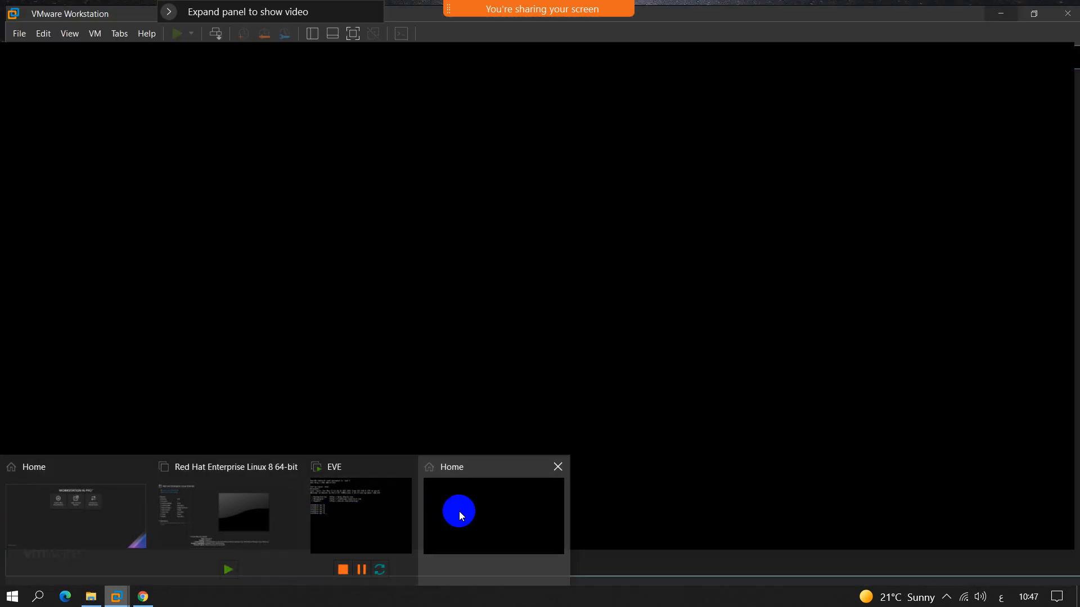
left_click(459, 512)
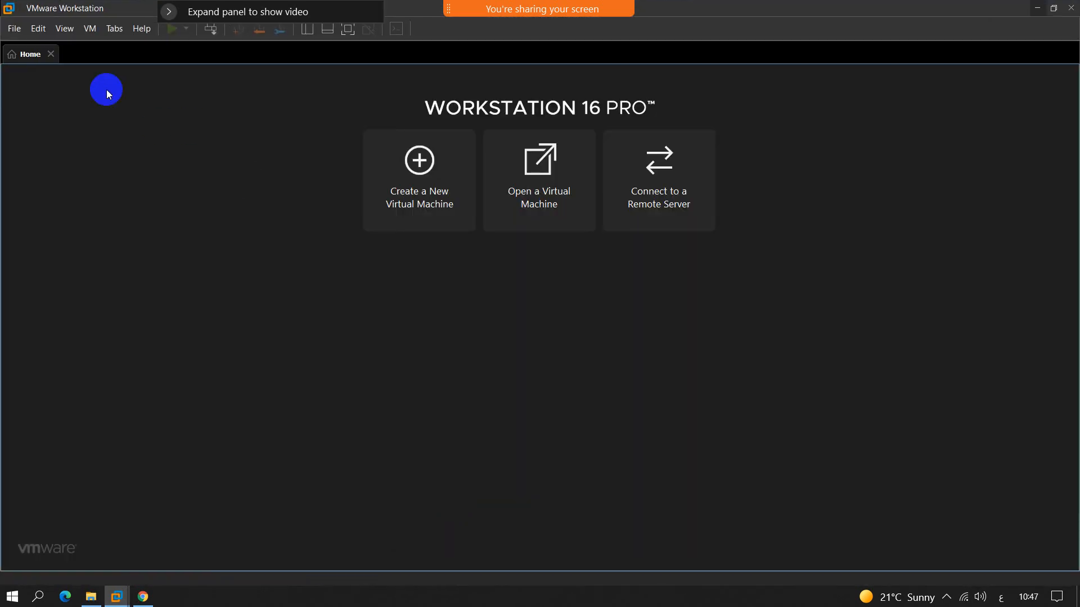
left_click(14, 28)
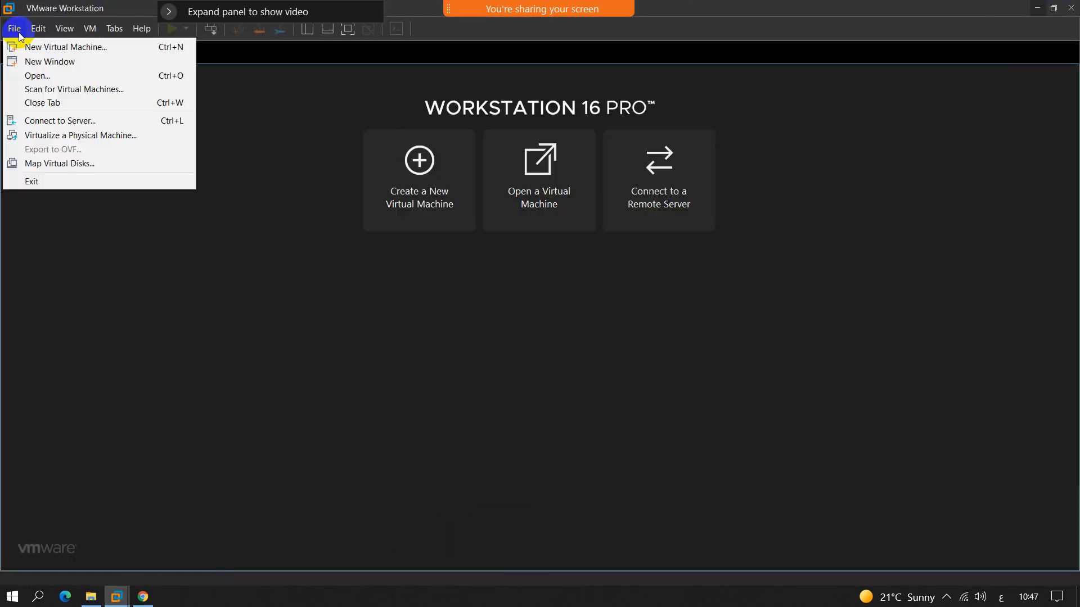
left_click(35, 77)
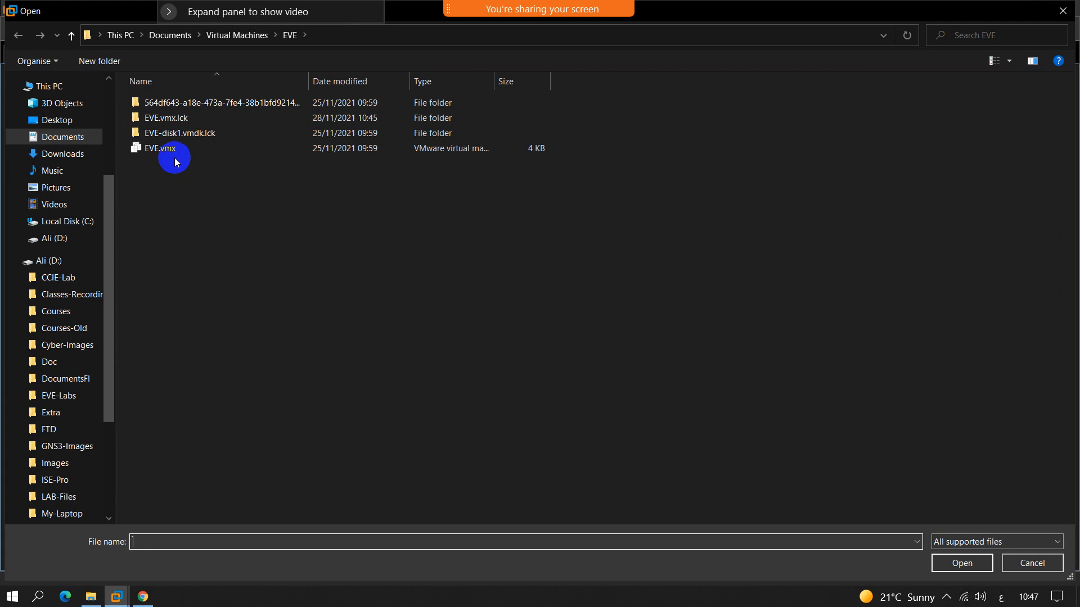
left_click(59, 240)
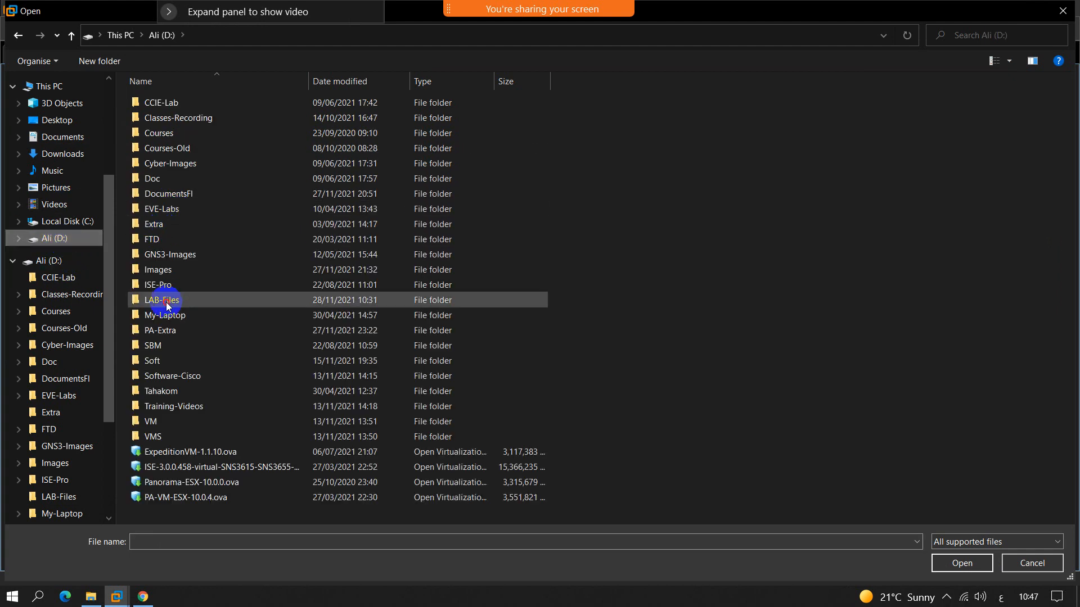
double_click(166, 302)
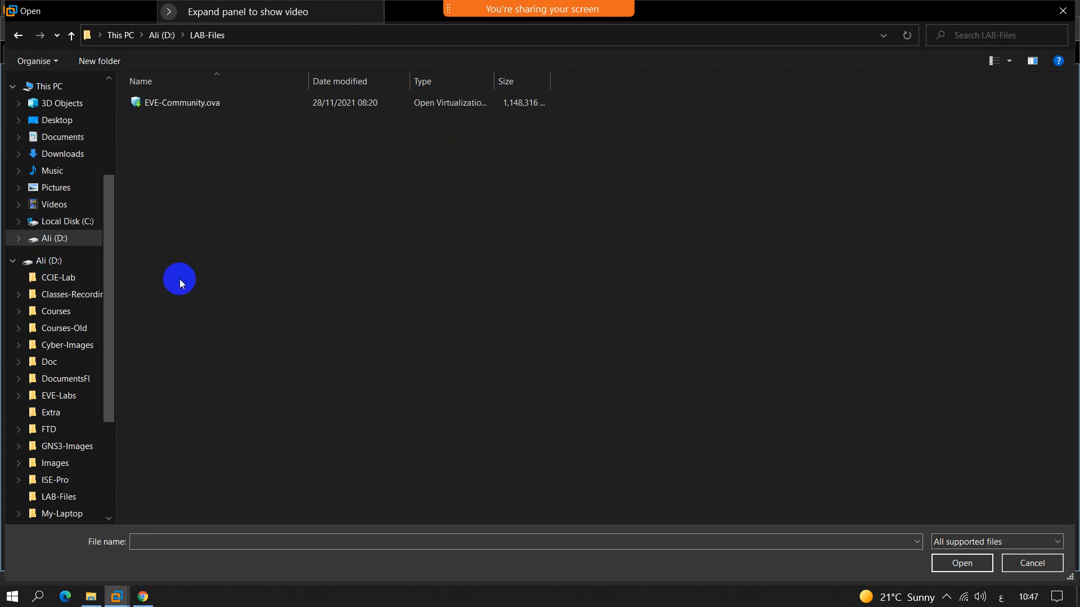
double_click(185, 107)
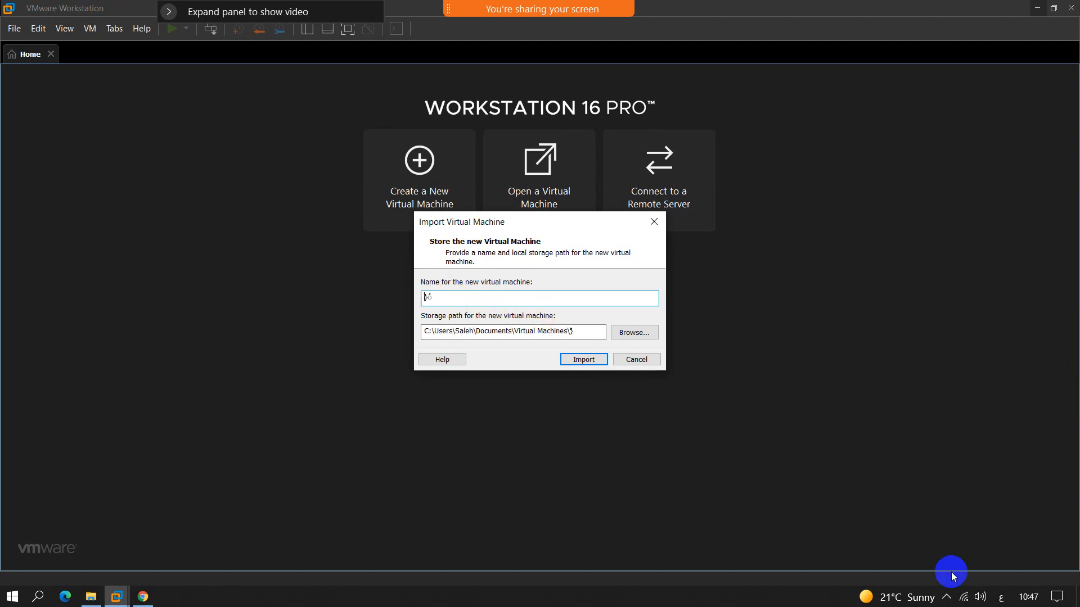
Step: Change the keyboard language to English (United Kingdom) and name the new virtual machine EVE-NG
left_click(998, 599)
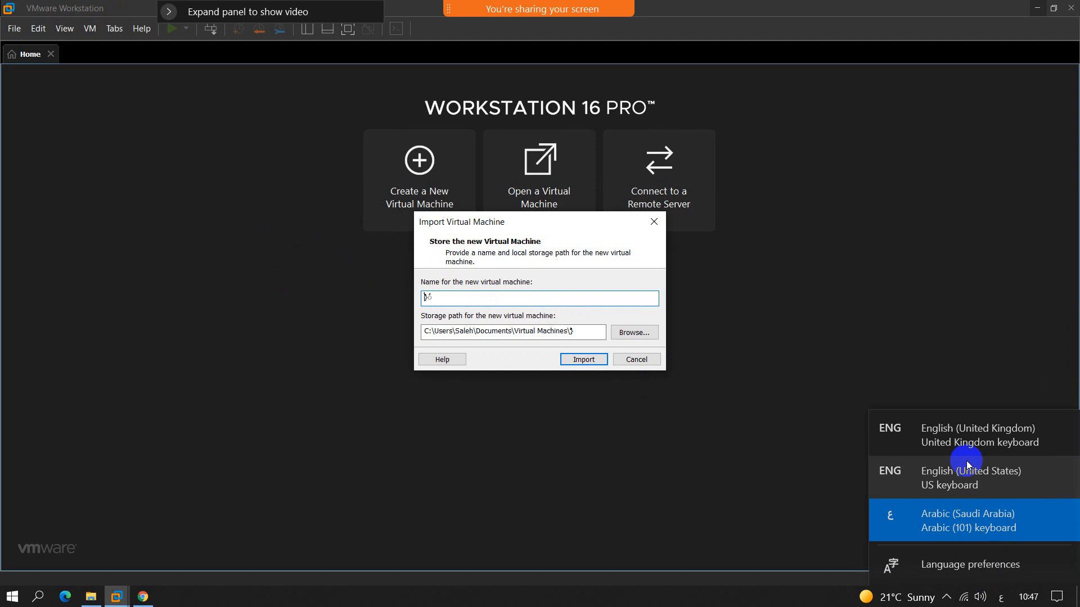
left_click(958, 429)
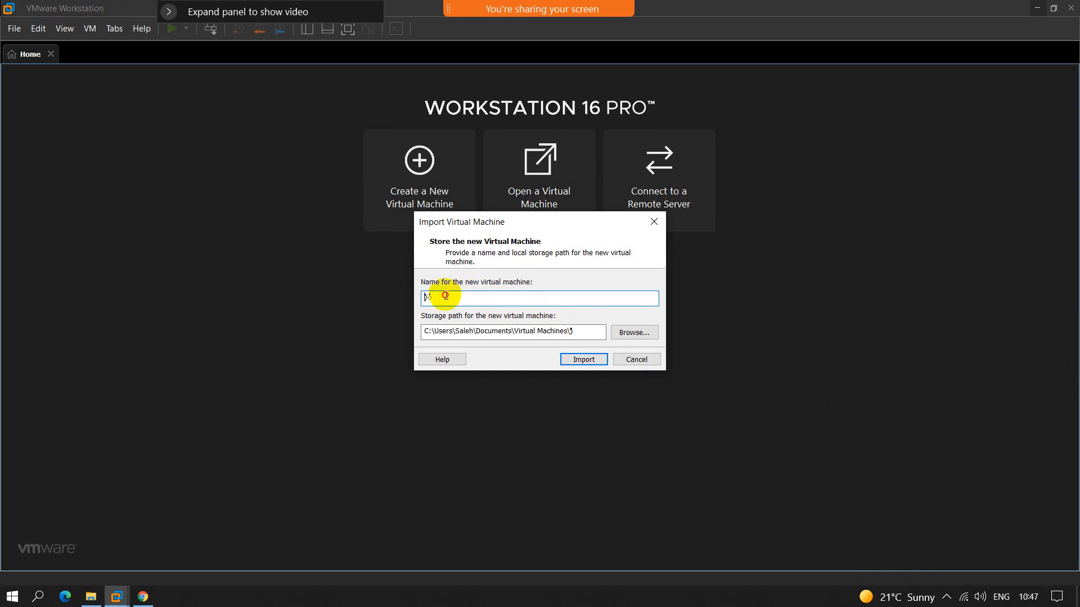
left_click_drag(445, 295, 403, 295)
type("EV")
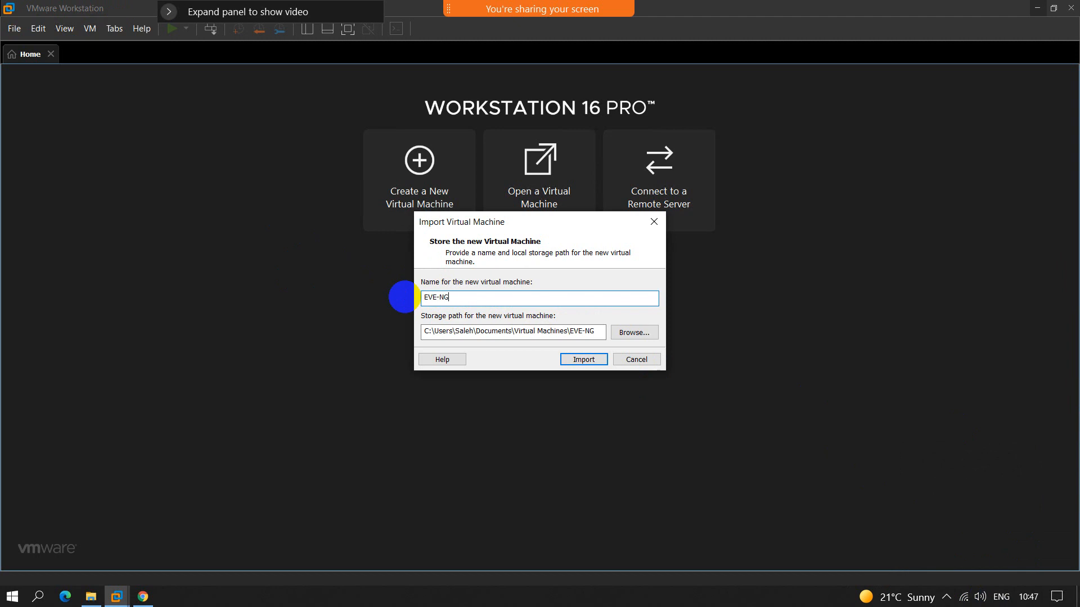
type("E-NG")
Step: Browse the available folders for the new virtual machine's storage path, and cancel without choosing one
left_click(632, 332)
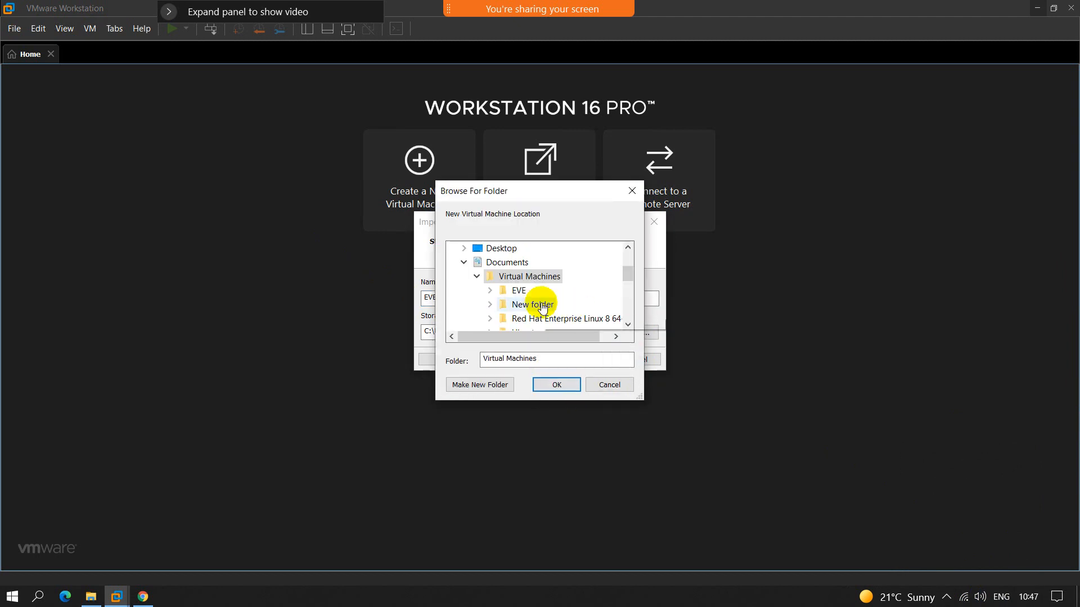
scroll(543, 307, "down", 5)
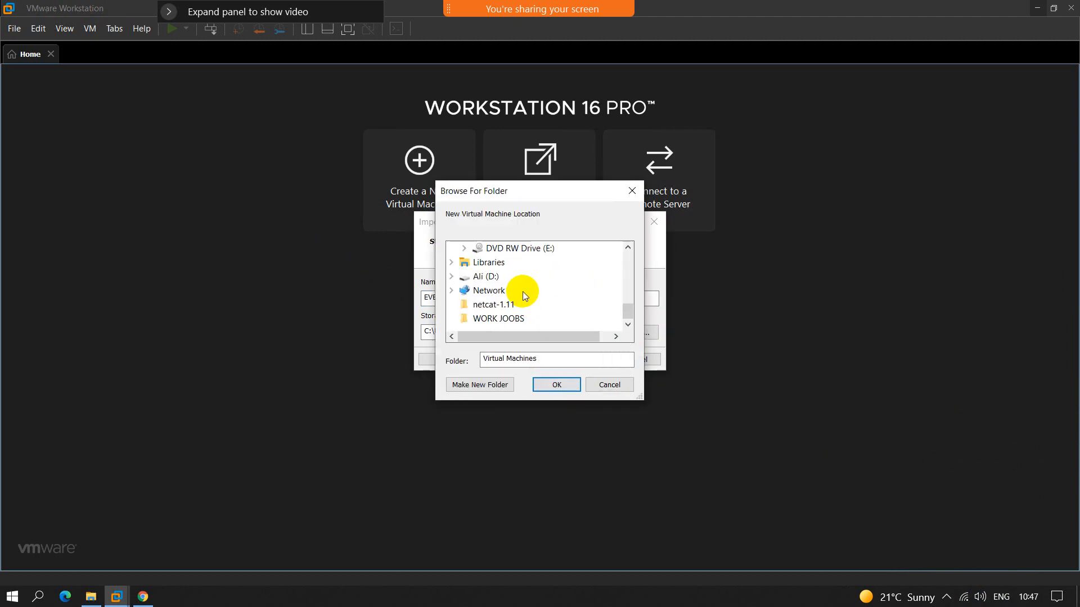
scroll(531, 312, "up", 5)
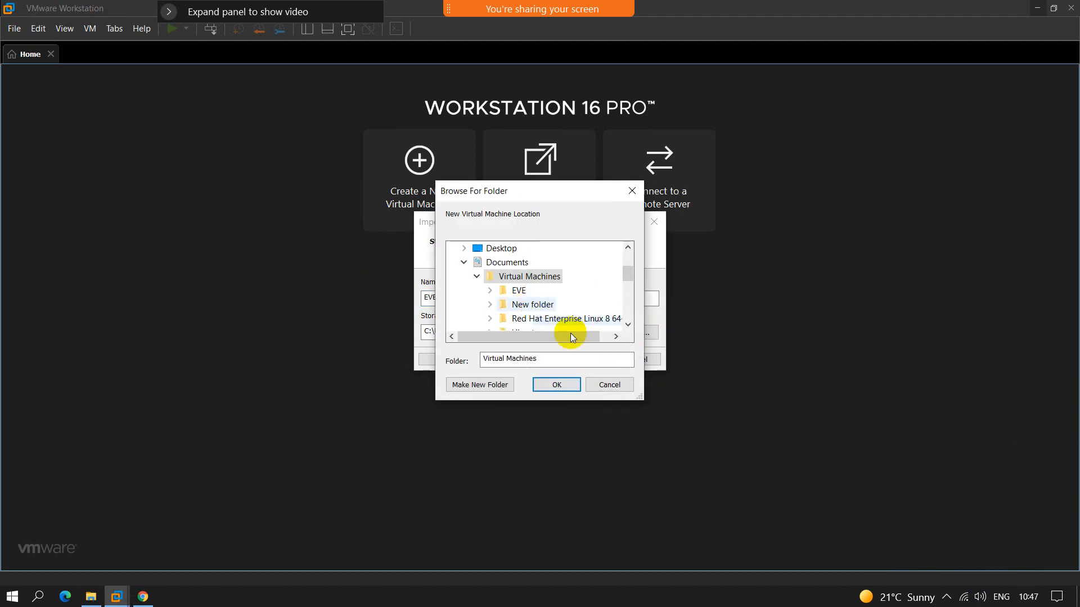
left_click(606, 386)
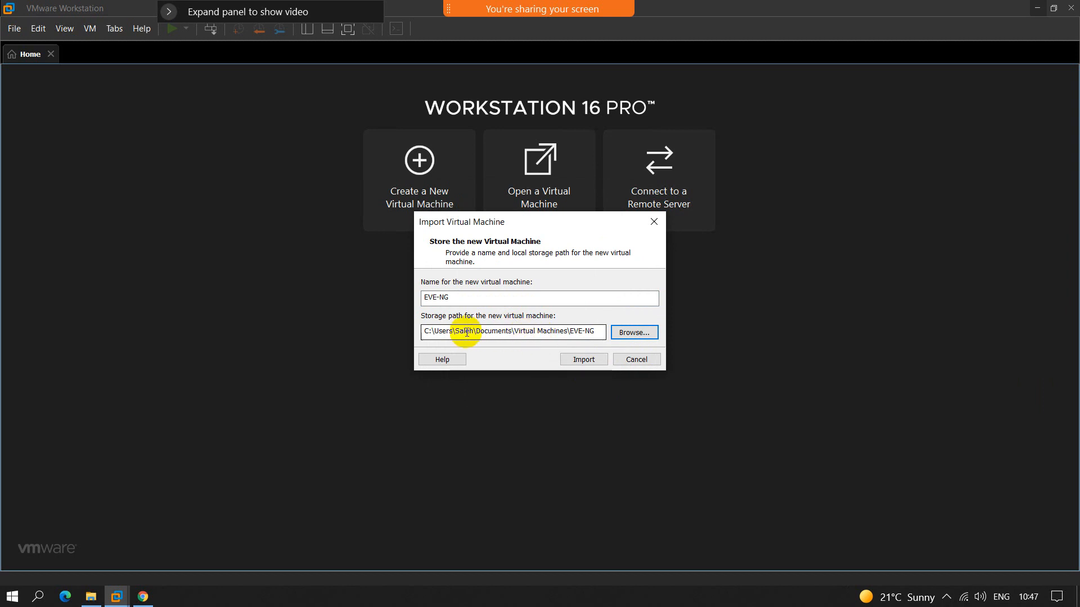
Step: Highlight the default storage path, change the virtual machine name to EVE-NG-C, and start the import
left_click_drag(423, 331, 560, 331)
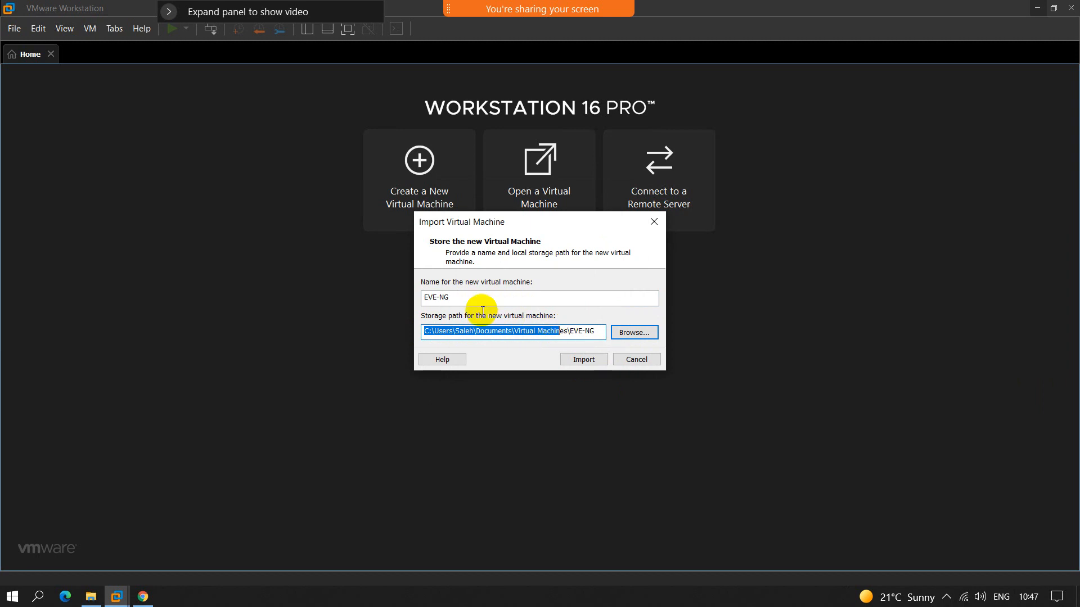
left_click(482, 297)
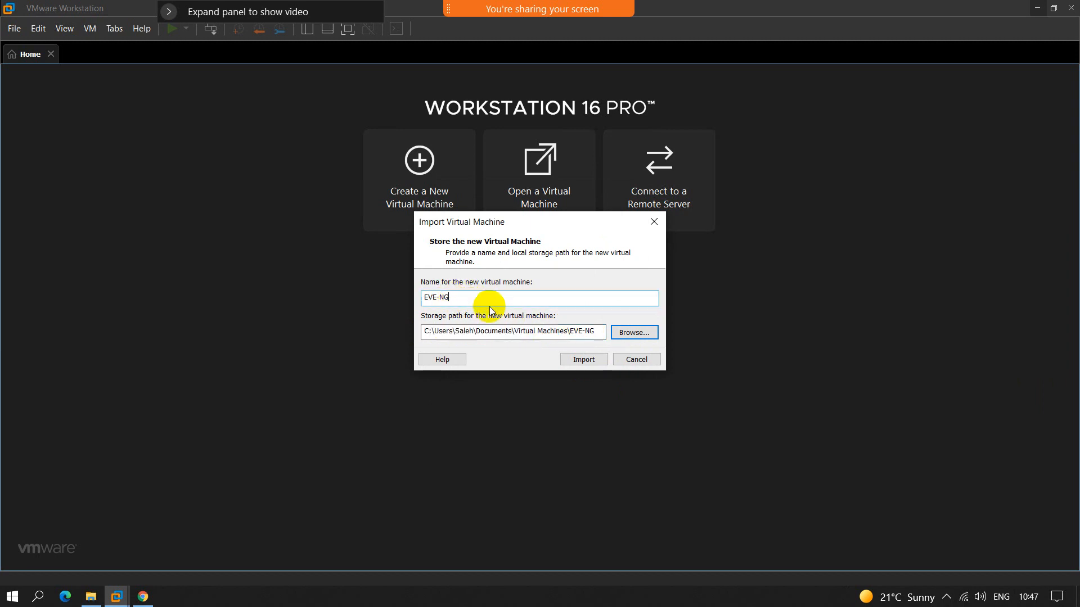
left_click(582, 363)
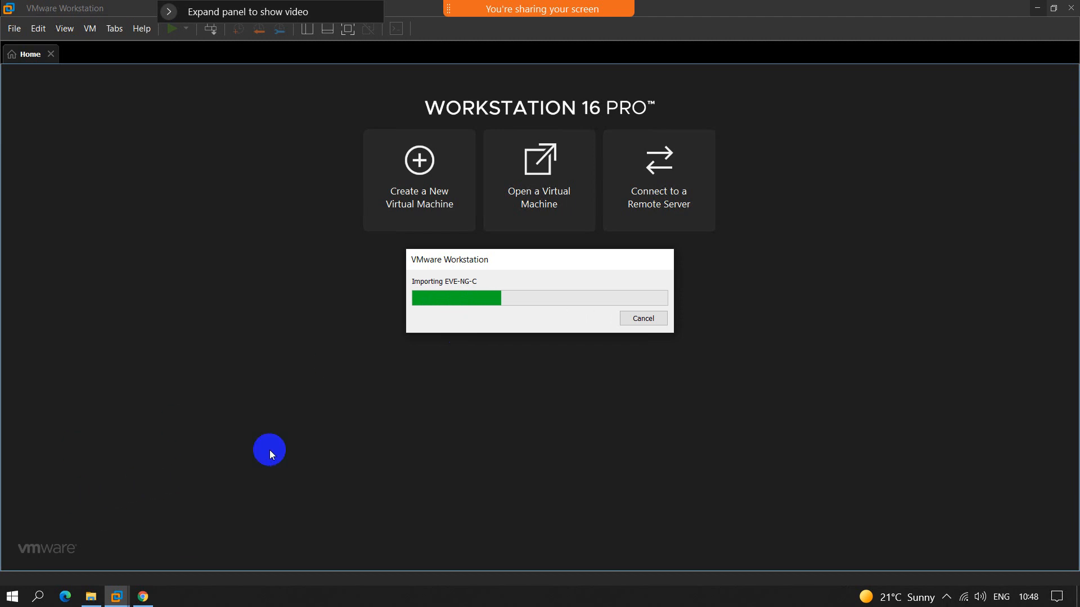
Step: Review the OVA and installer files in the LAB-Files folder on drive D in File Explorer, and return to the VMware Workstation import window
left_click(90, 596)
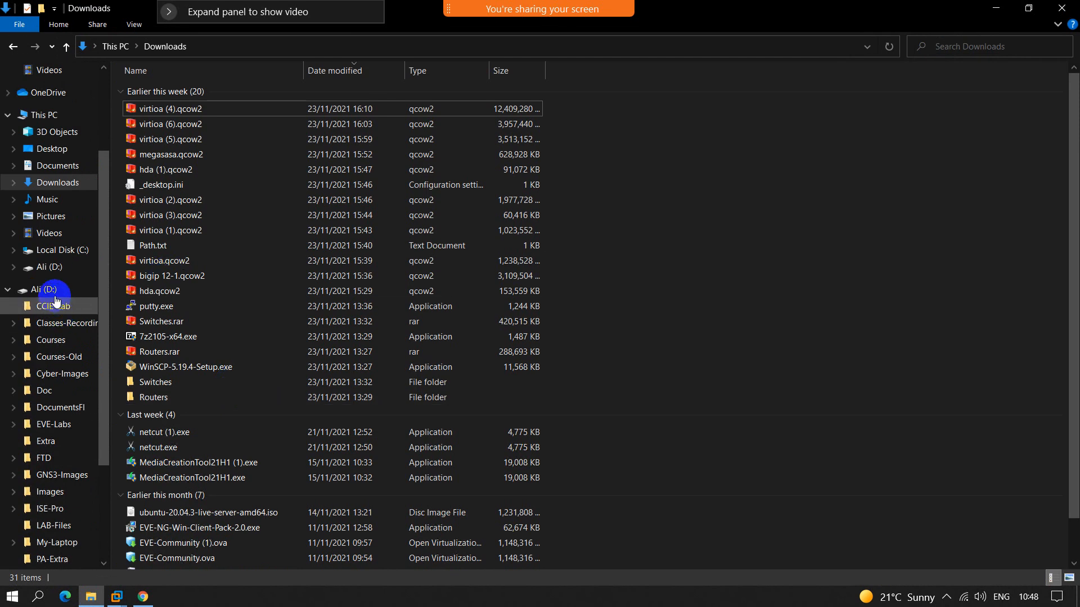
left_click(47, 271)
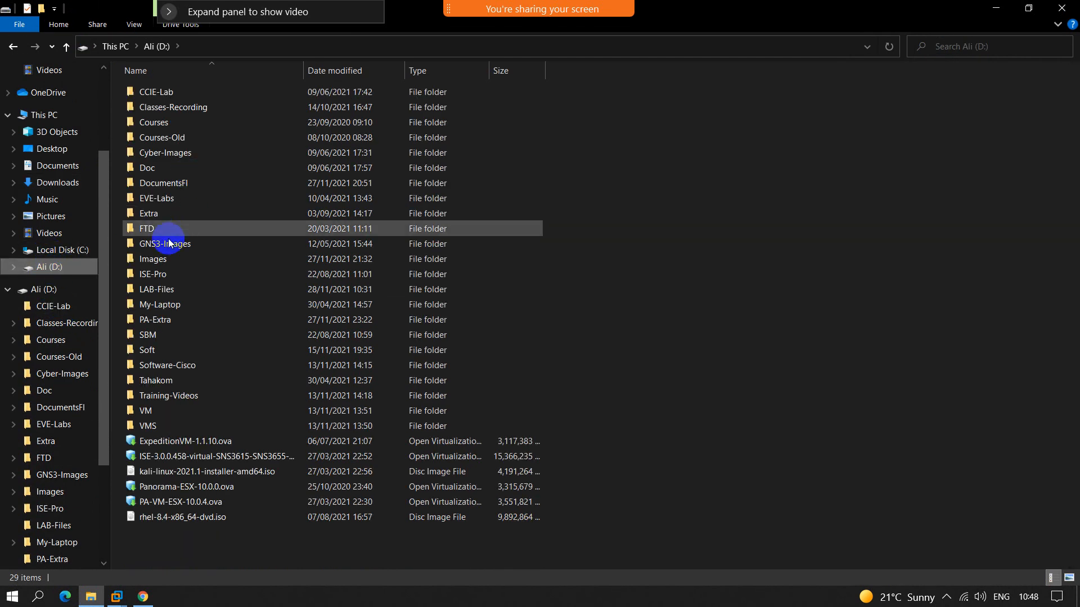
double_click(164, 294)
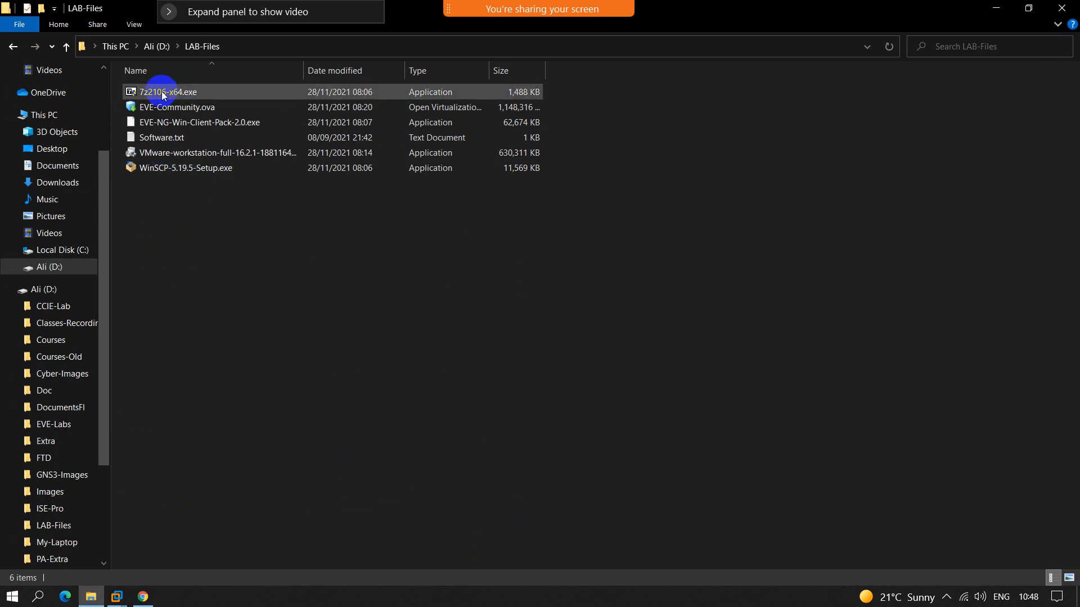
left_click(174, 110)
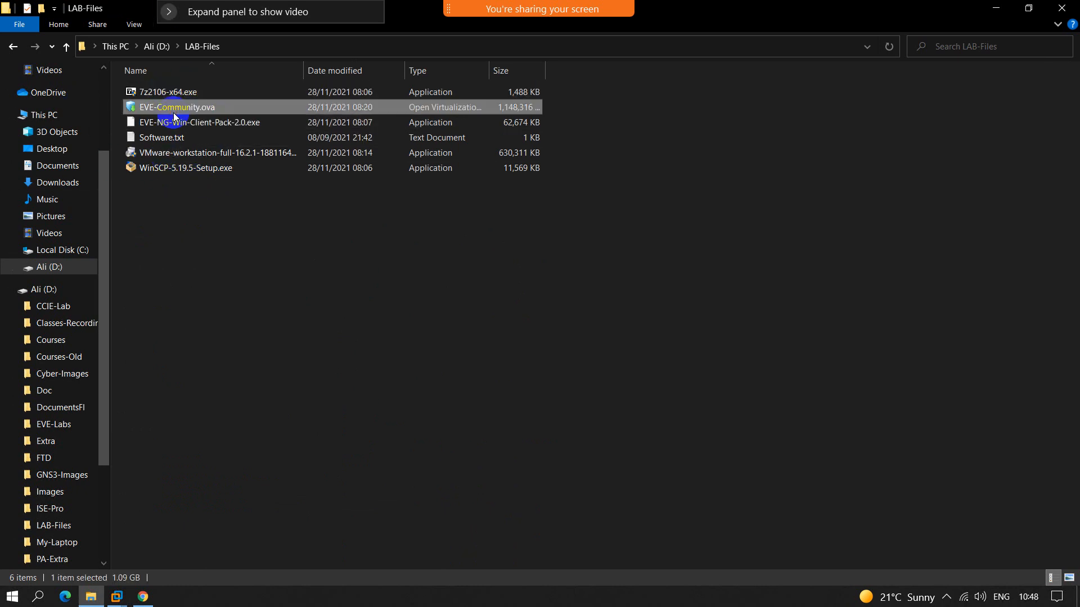
left_click(180, 124)
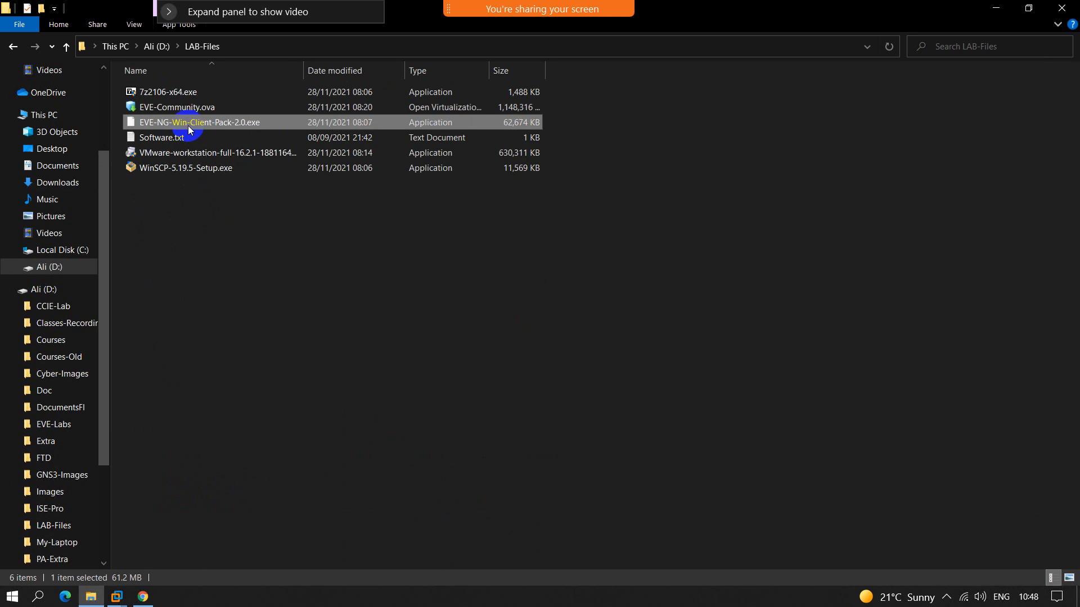
left_click(163, 156)
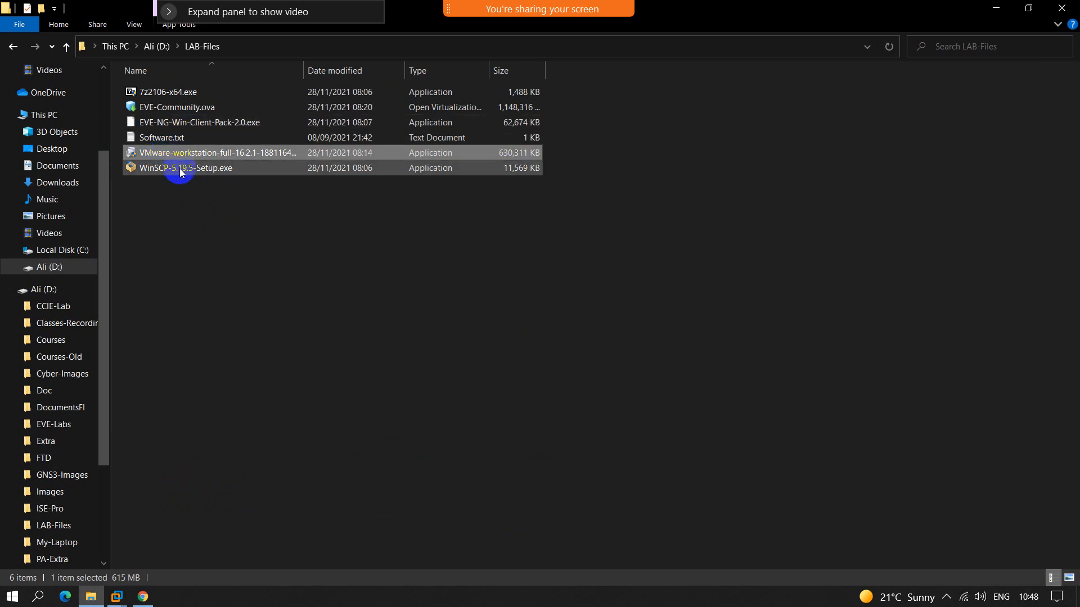
left_click(163, 170)
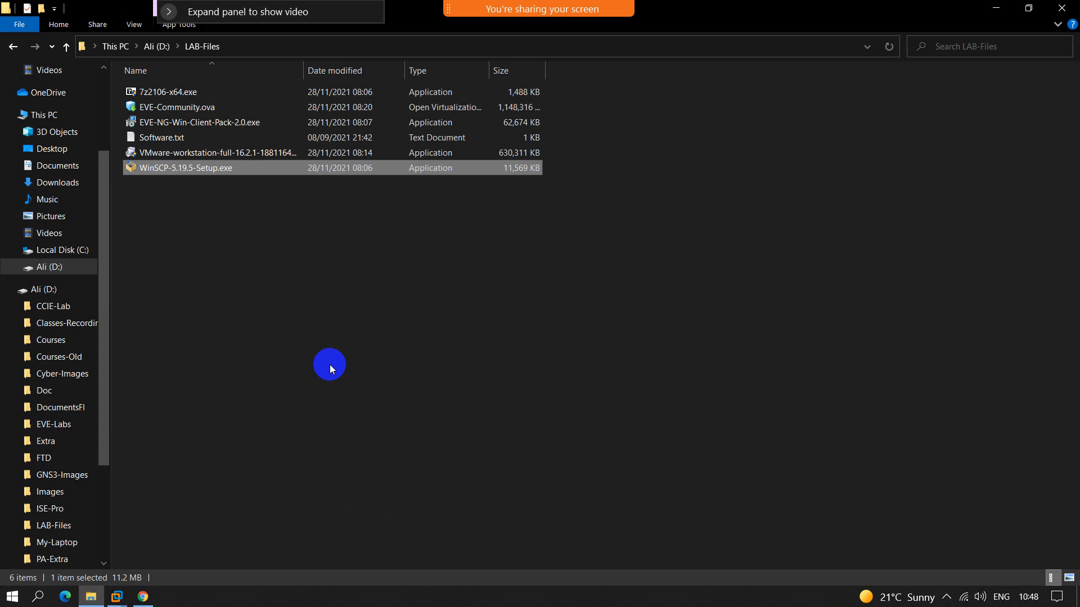
mouse_move(117, 597)
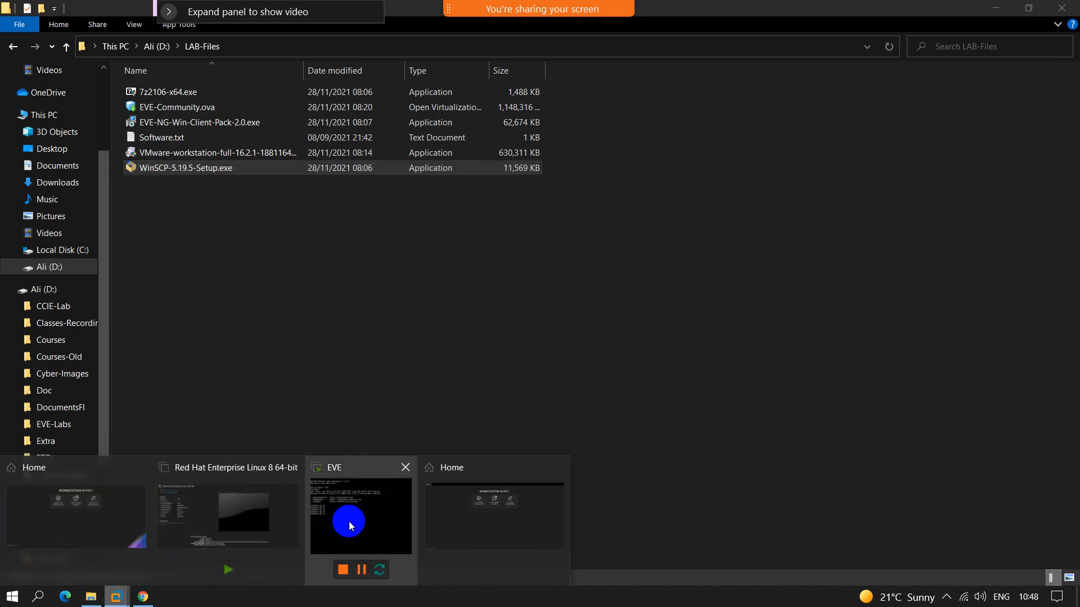
left_click(460, 518)
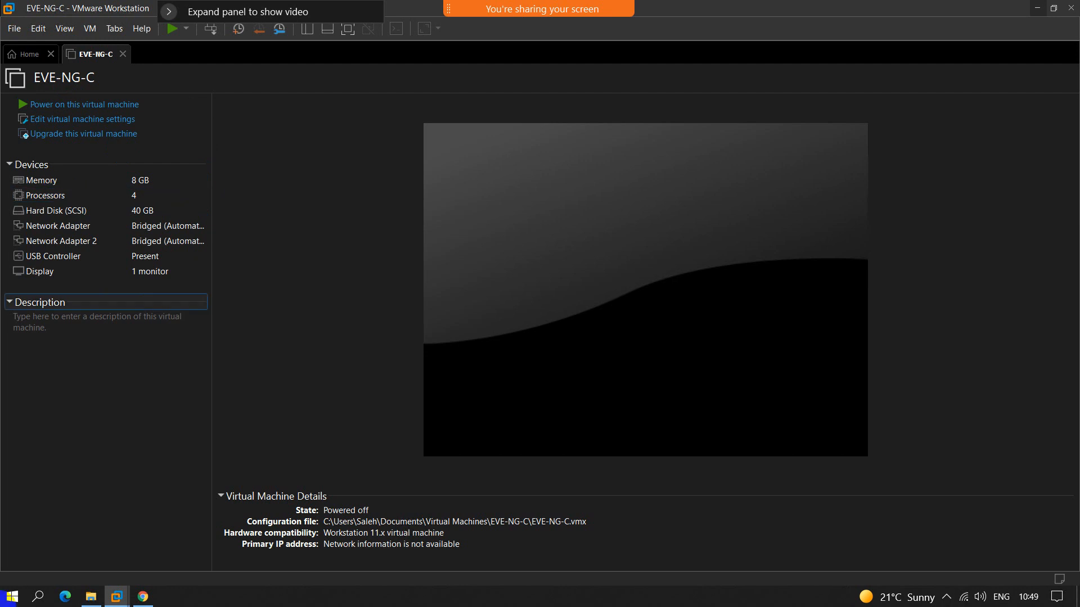
Step: Open This PC to check the free space on the computer's drives, and close the window
left_click(7, 602)
type("this")
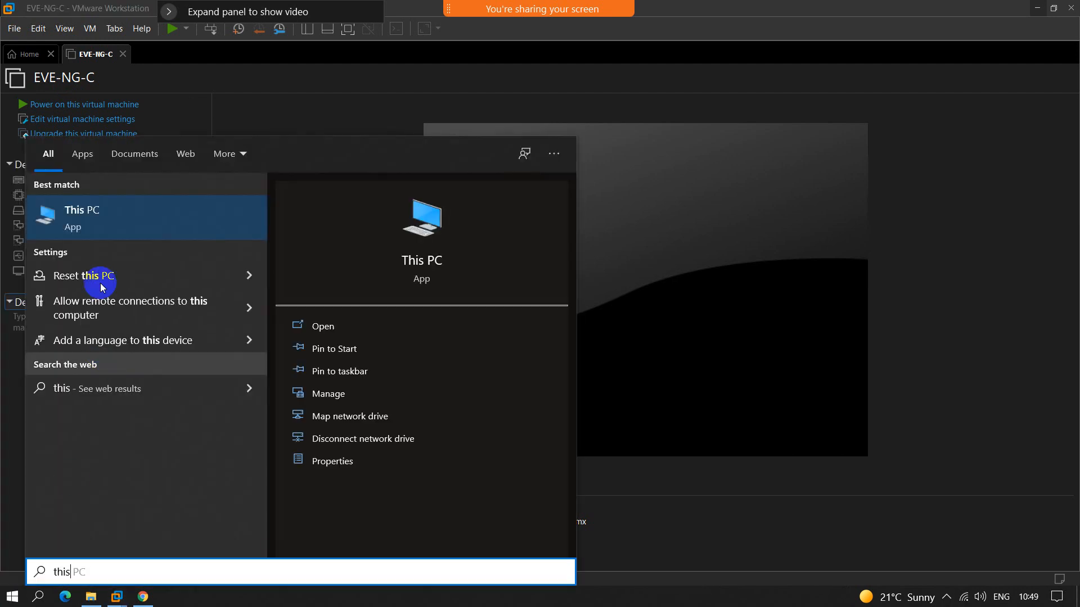
left_click(98, 221)
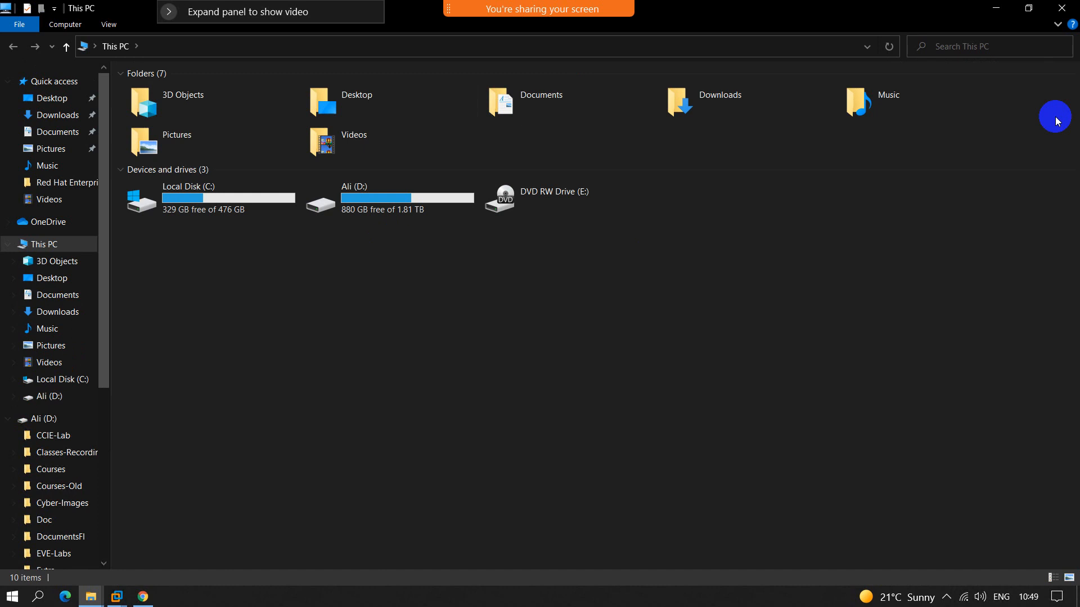
left_click(1061, 8)
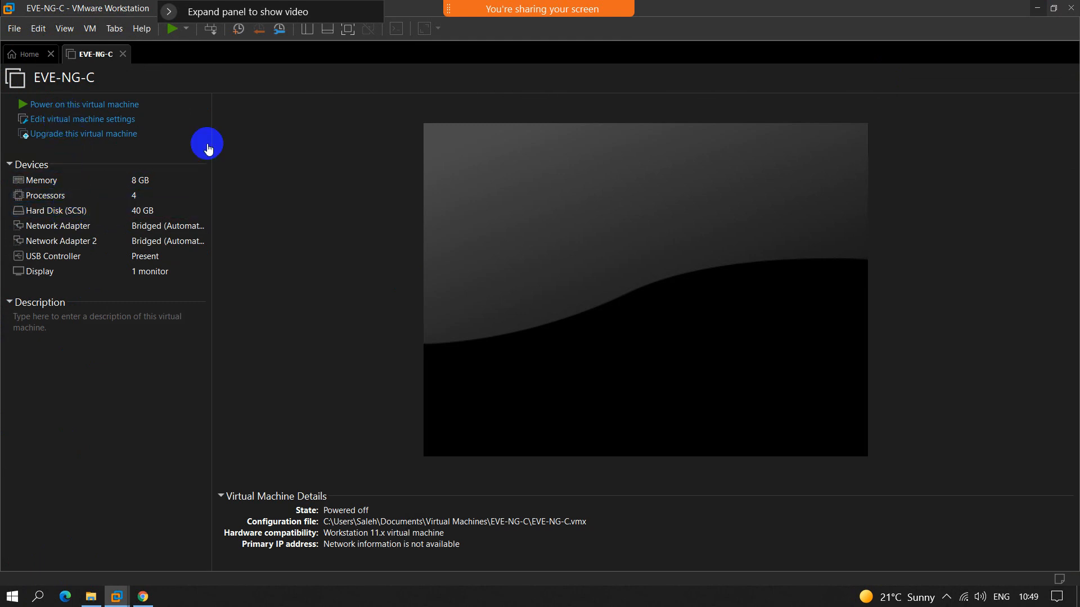
Step: View the EVE-NG-C hard disk settings and cancel, and reopen the virtual machine settings to review memory, processors and hard disk
double_click(48, 211)
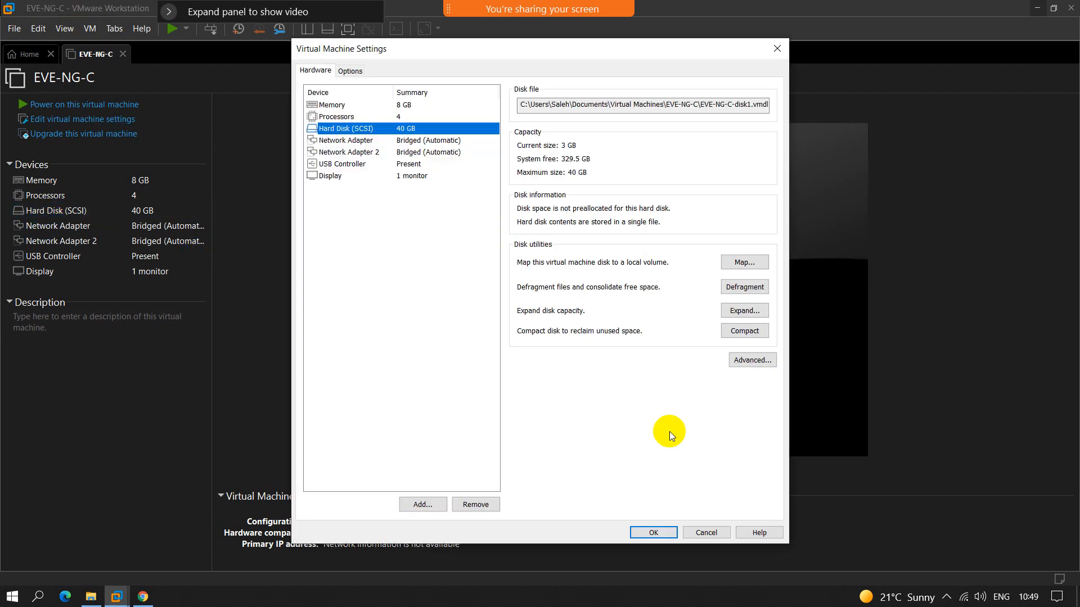
left_click(701, 531)
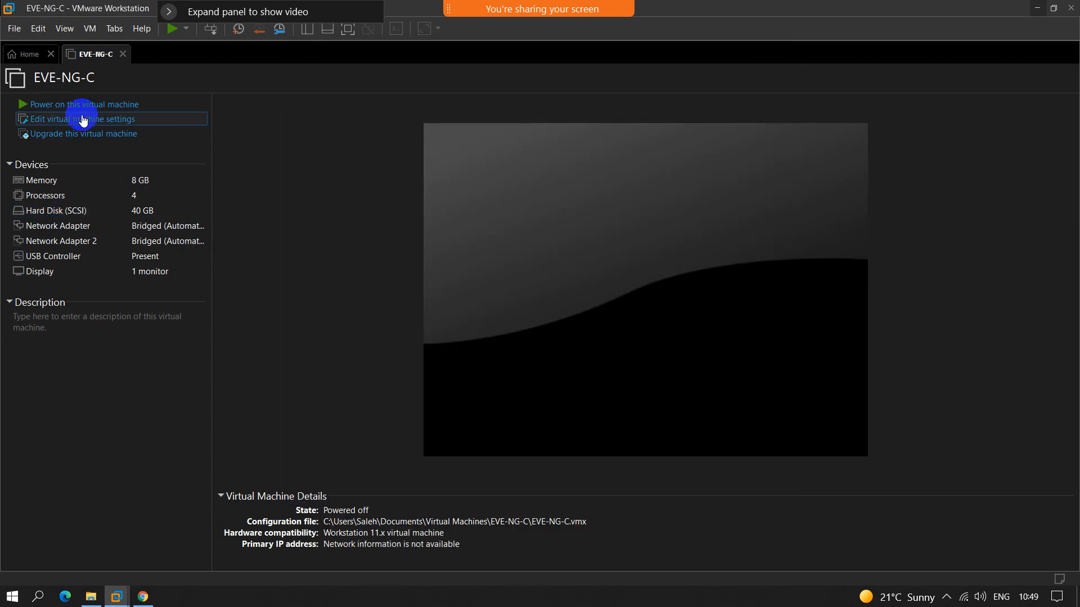
left_click(83, 120)
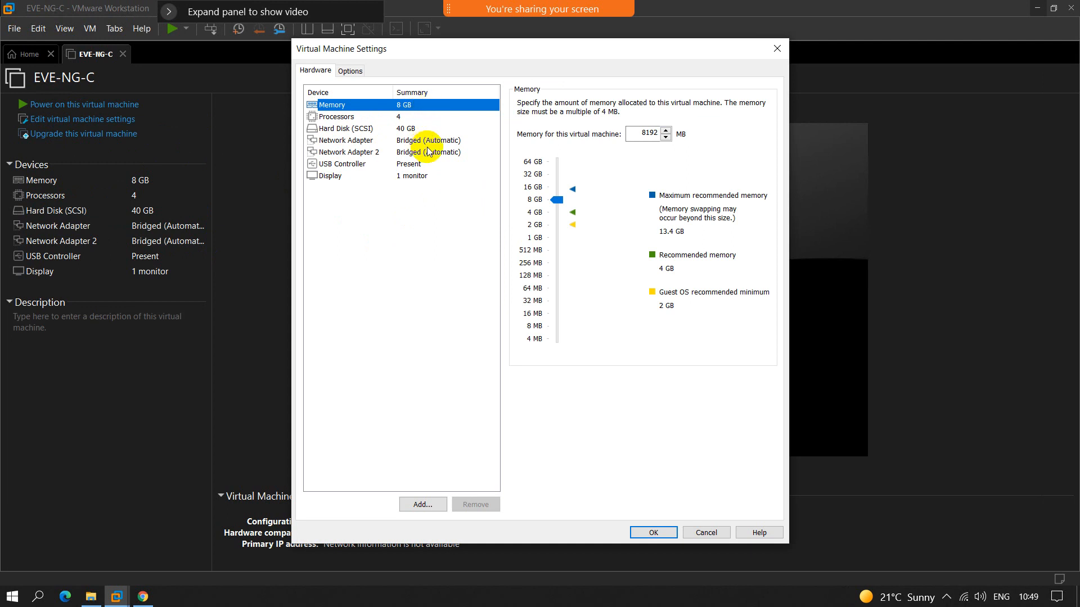
left_click(360, 117)
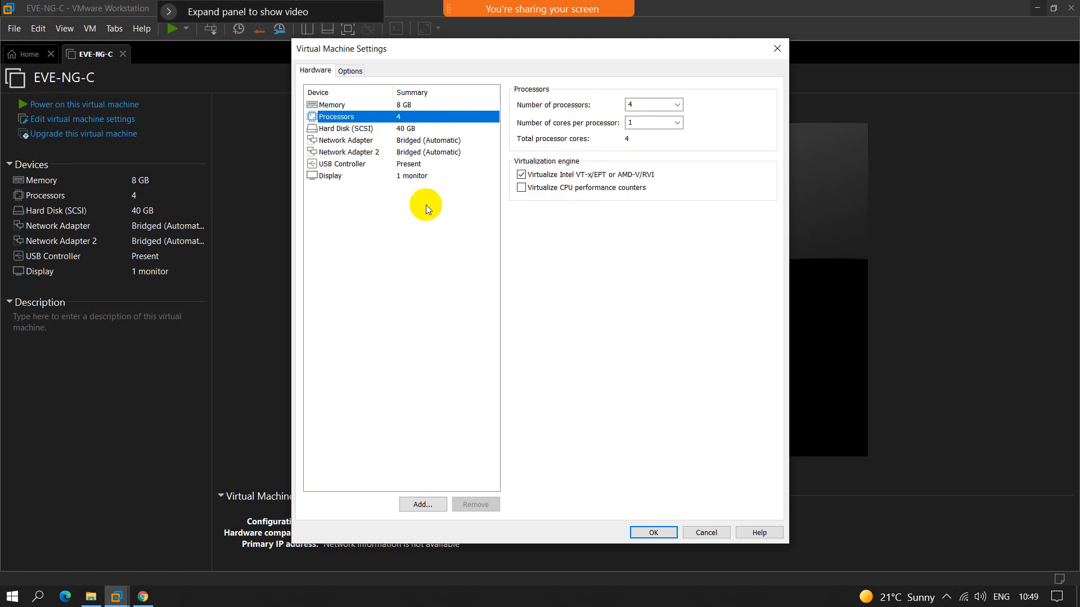
left_click(352, 128)
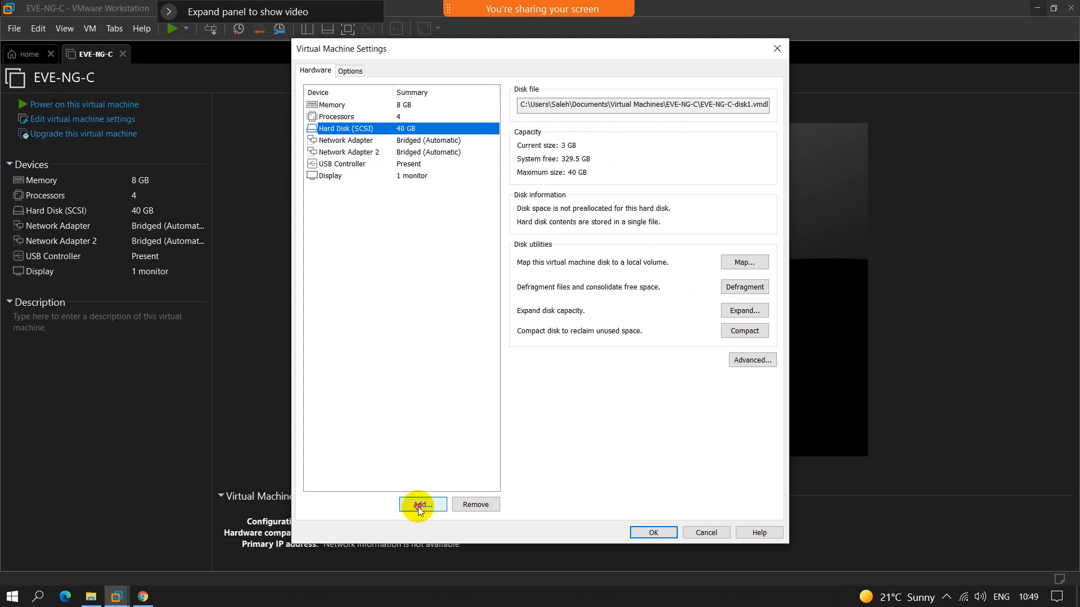
Step: Add a new SCSI virtual hard disk with a 50 GB maximum size, stored as a single file, to the virtual machine
left_click(417, 505)
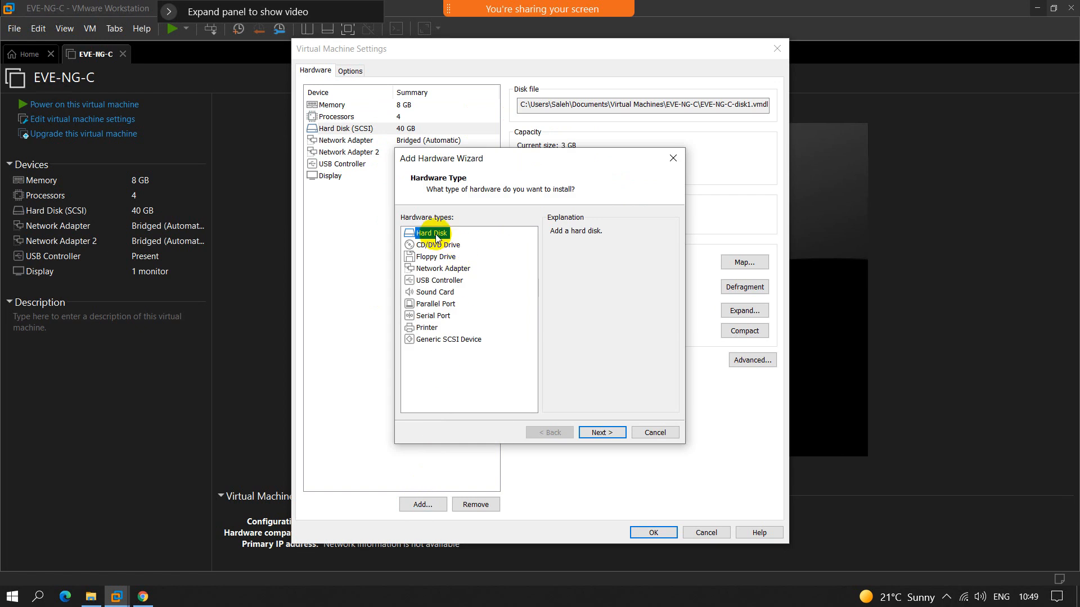
left_click(602, 433)
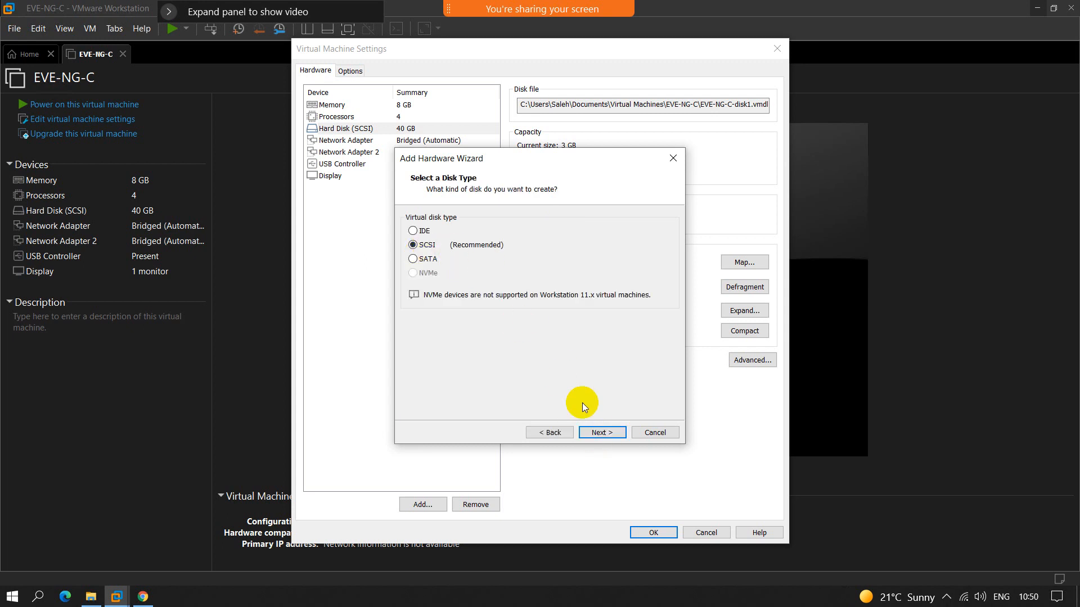
left_click(598, 434)
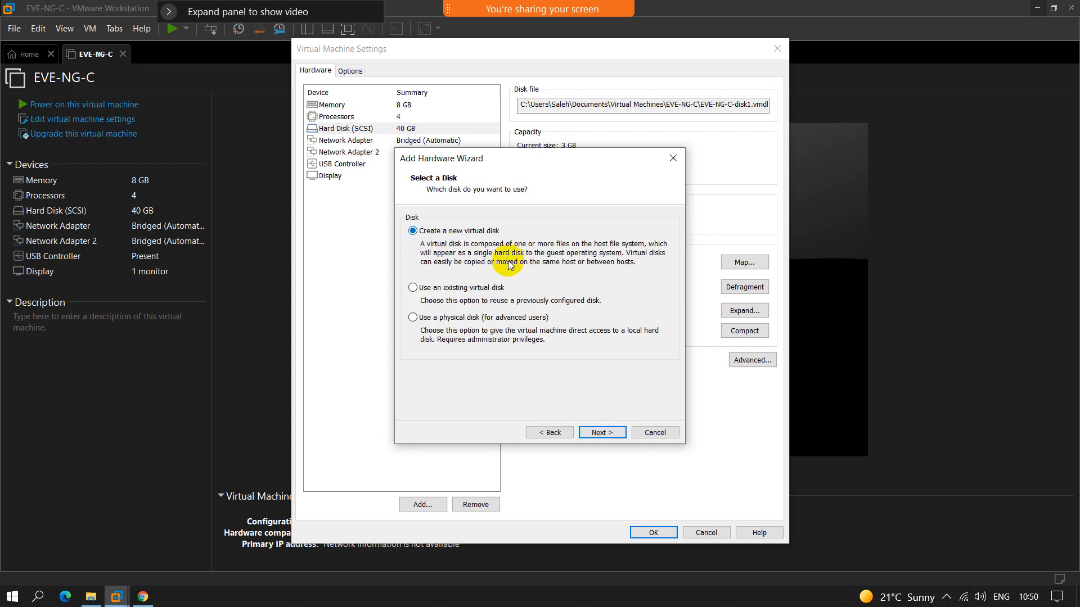
left_click(600, 434)
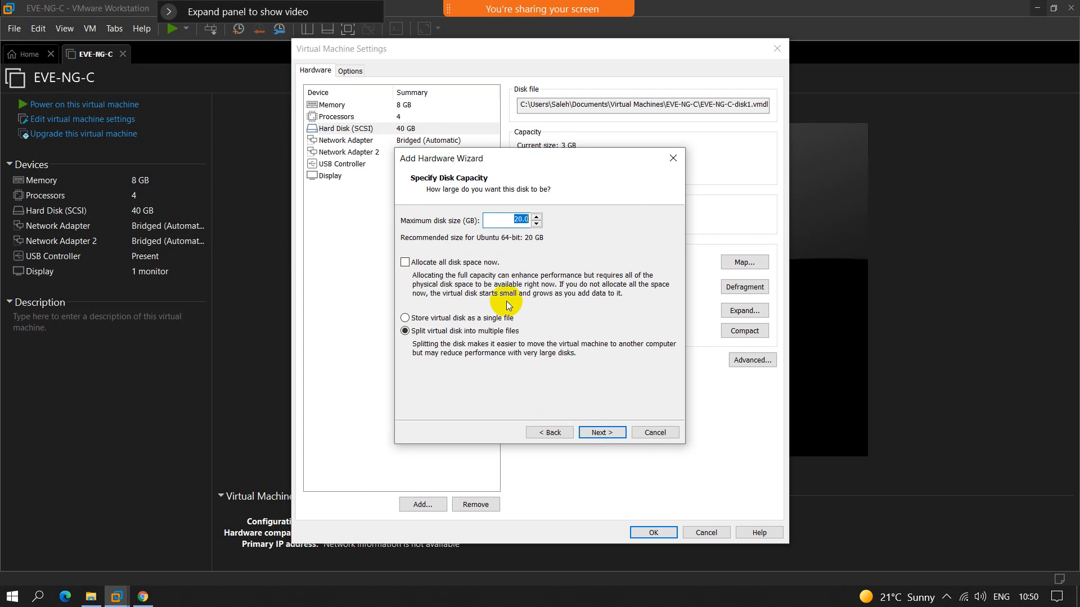
left_click(515, 220)
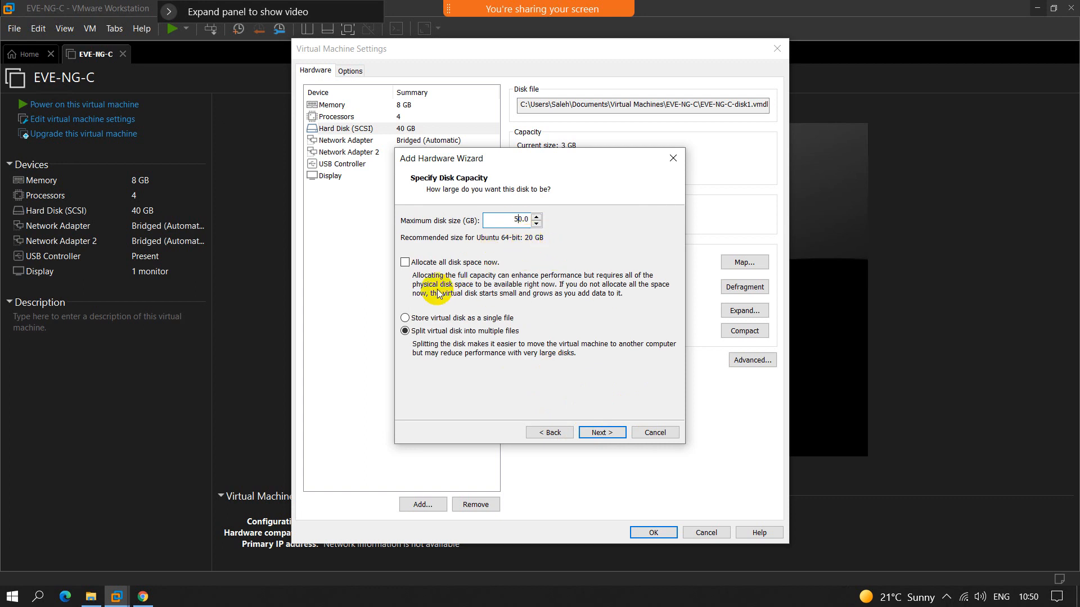
left_click(434, 319)
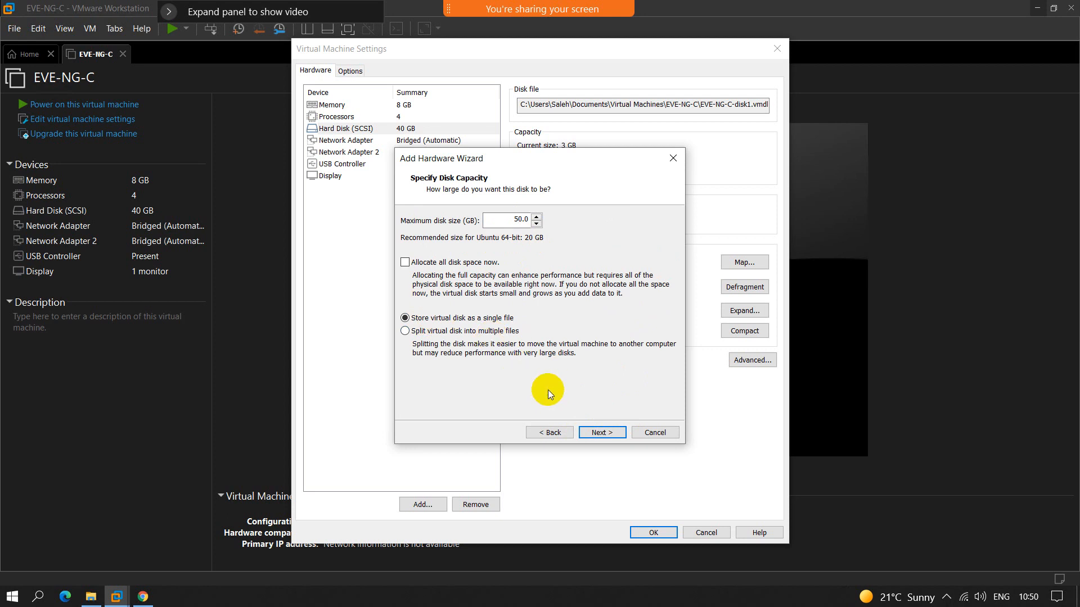
left_click(593, 433)
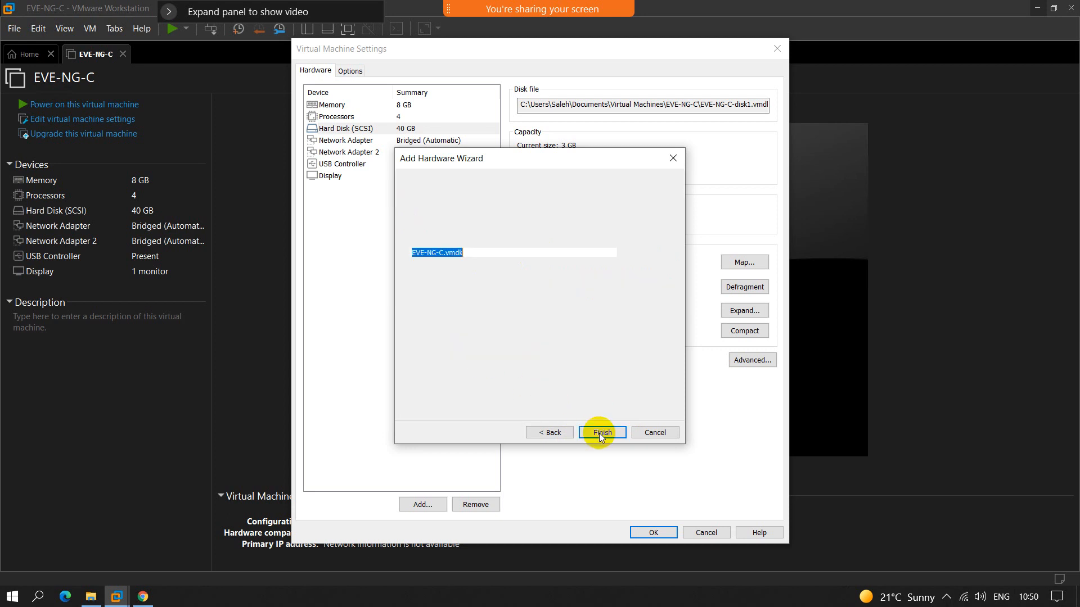
left_click(598, 433)
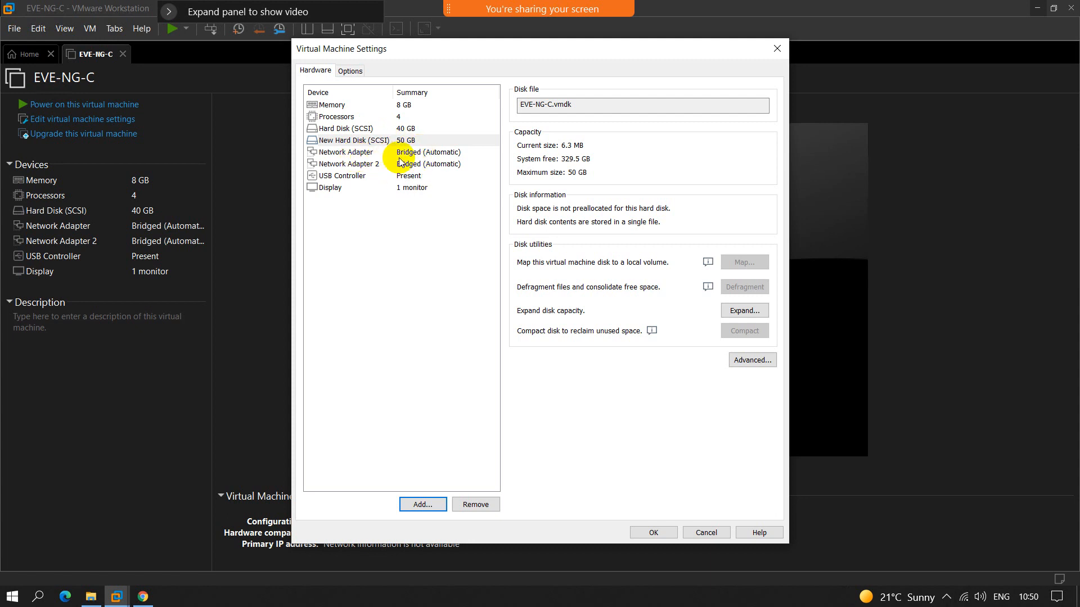
Step: Set Network Adapter to NAT and Network Adapter 2 to Host-only
left_click(355, 152)
left_click(368, 164)
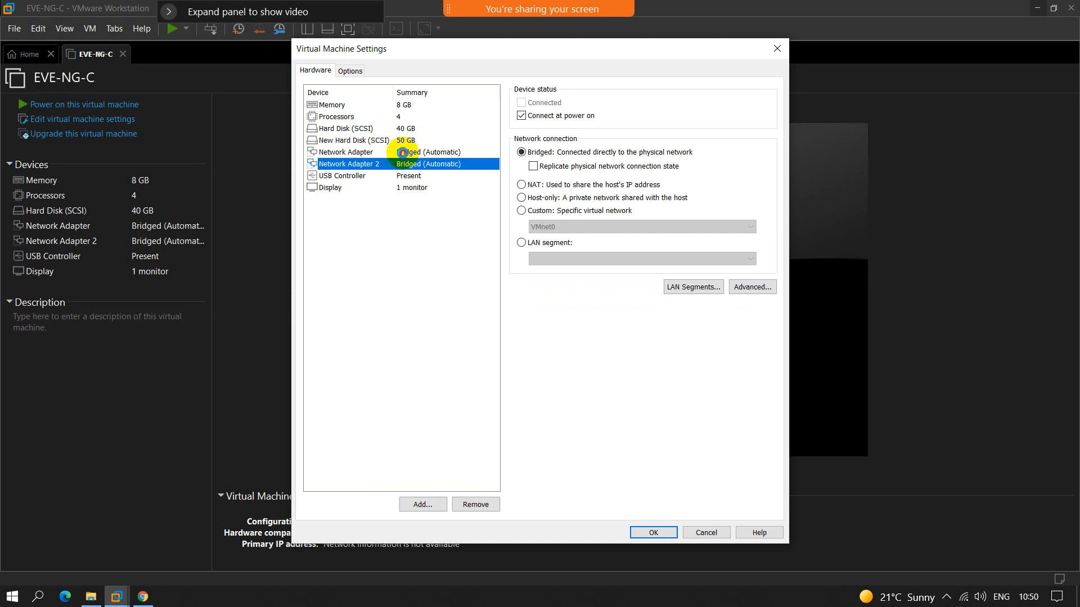
left_click(403, 152)
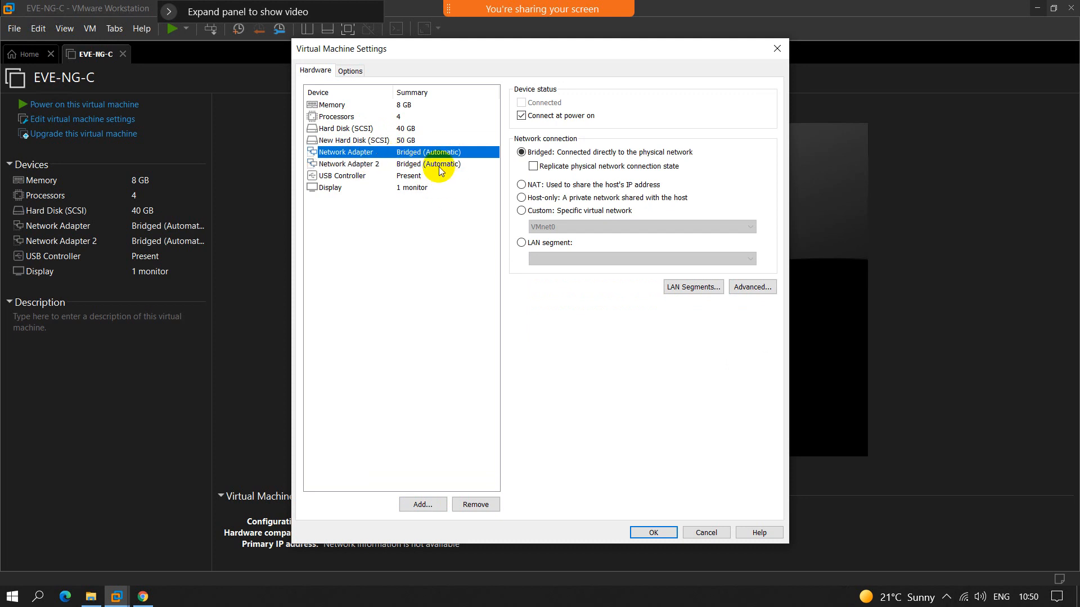
left_click(529, 186)
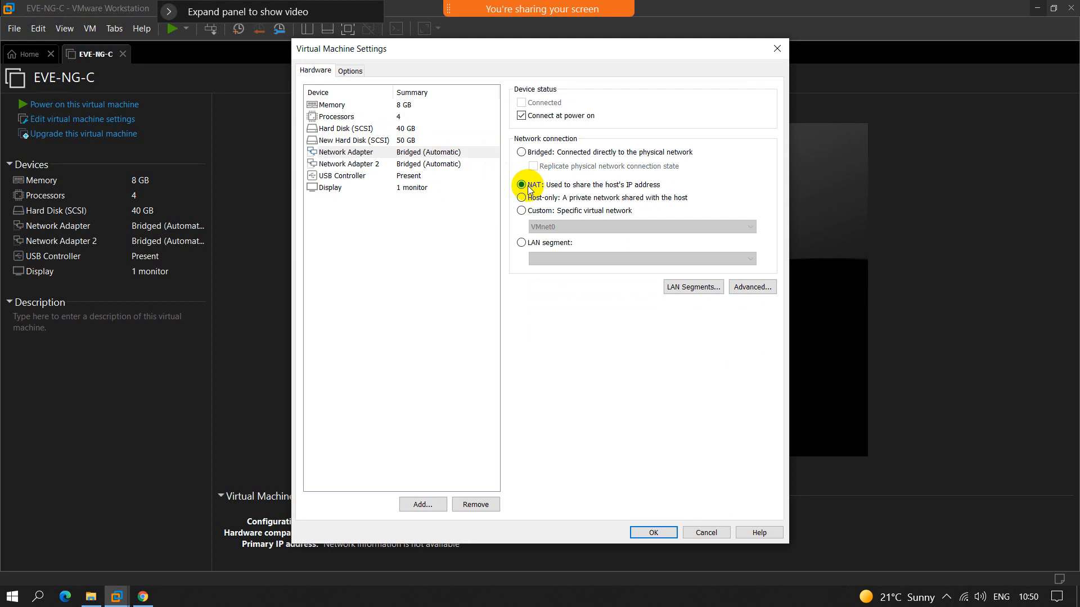
left_click(429, 164)
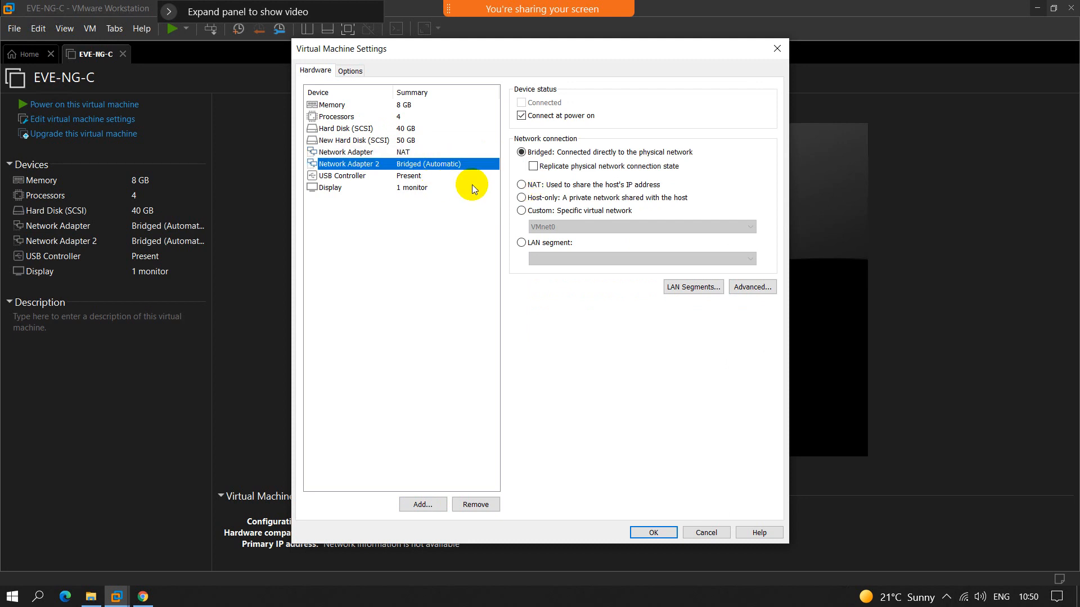
left_click(521, 197)
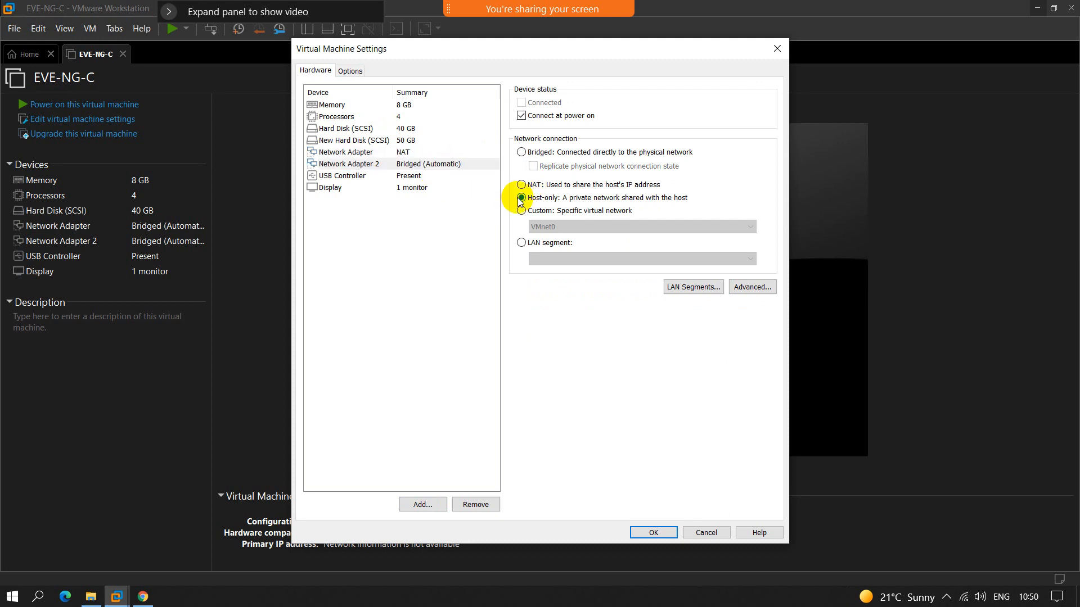
Step: Review the USB controller and the connection types of both network adapters, and save the virtual machine settings
left_click(410, 176)
left_click(405, 152)
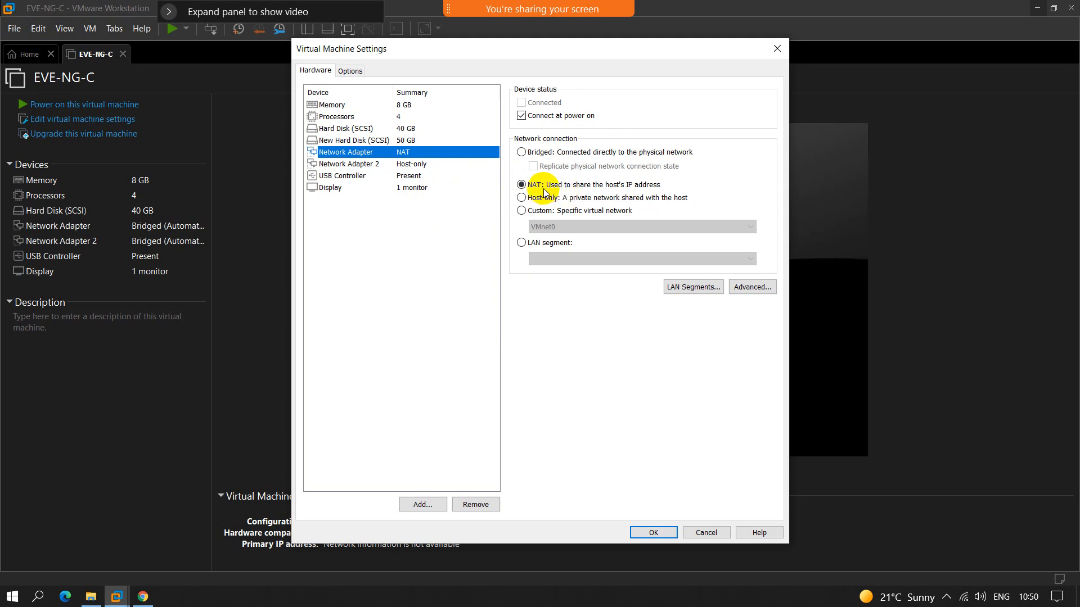
left_click(410, 163)
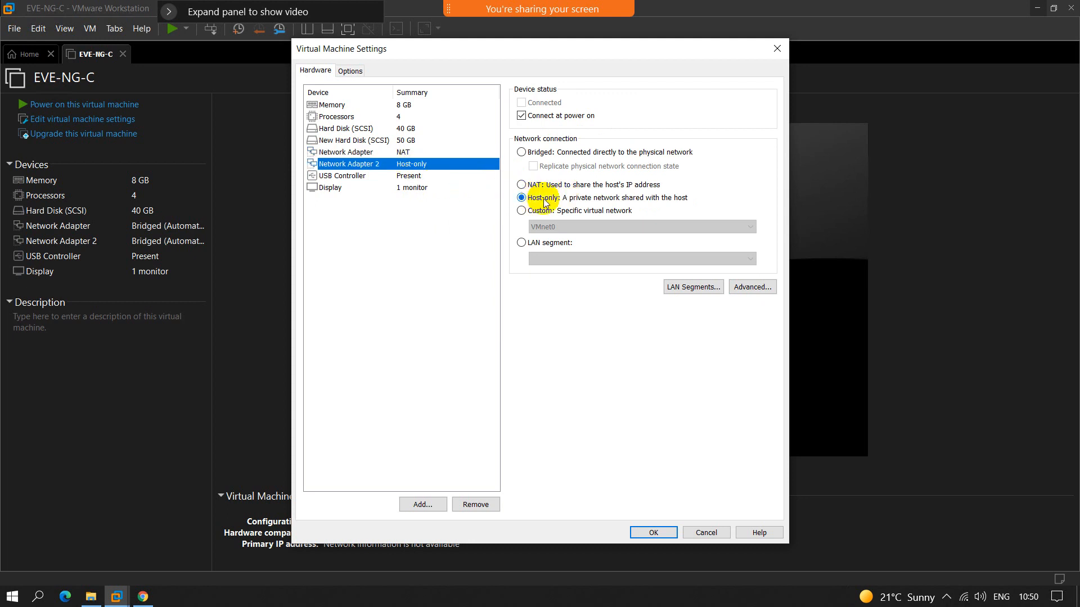
left_click(405, 153)
left_click(411, 164)
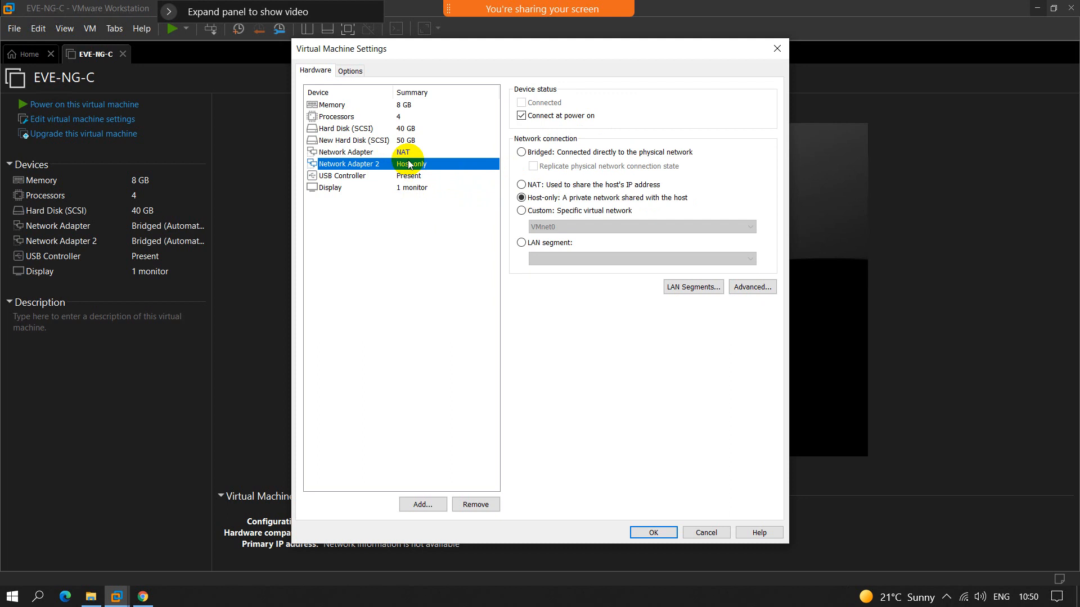
left_click(406, 153)
left_click(410, 164)
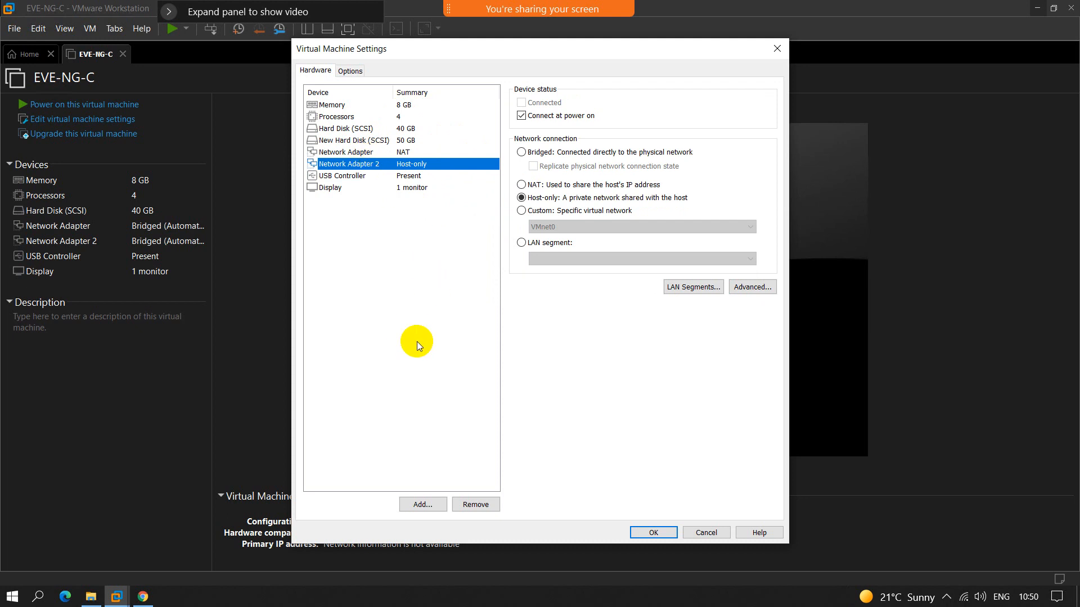
left_click(652, 532)
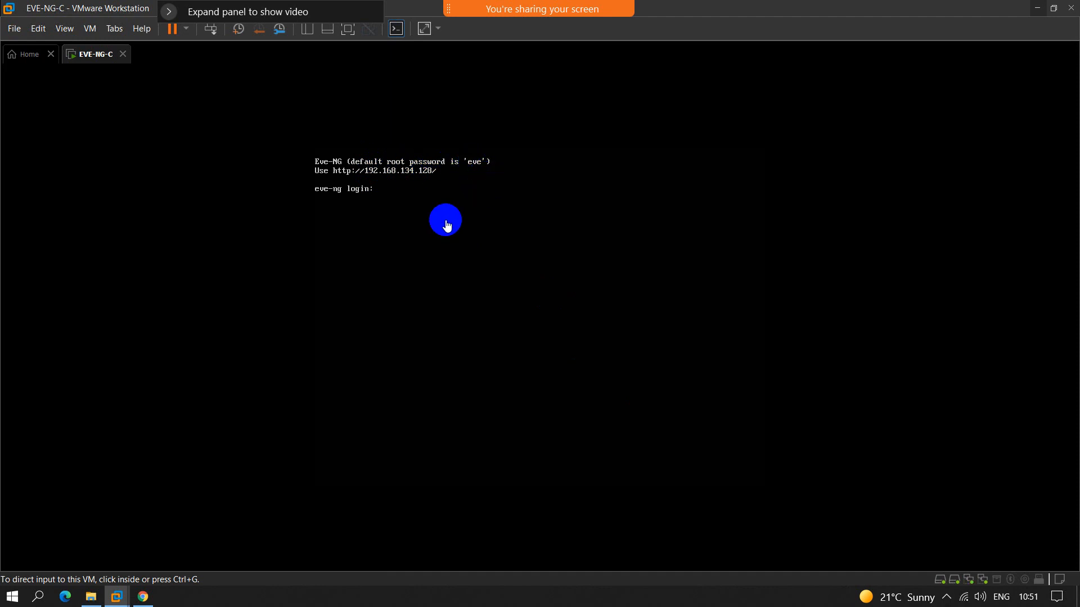
Step: Log in to the EVE-NG console as root with the account password, and enter and confirm the root password in the setup
left_click(421, 200)
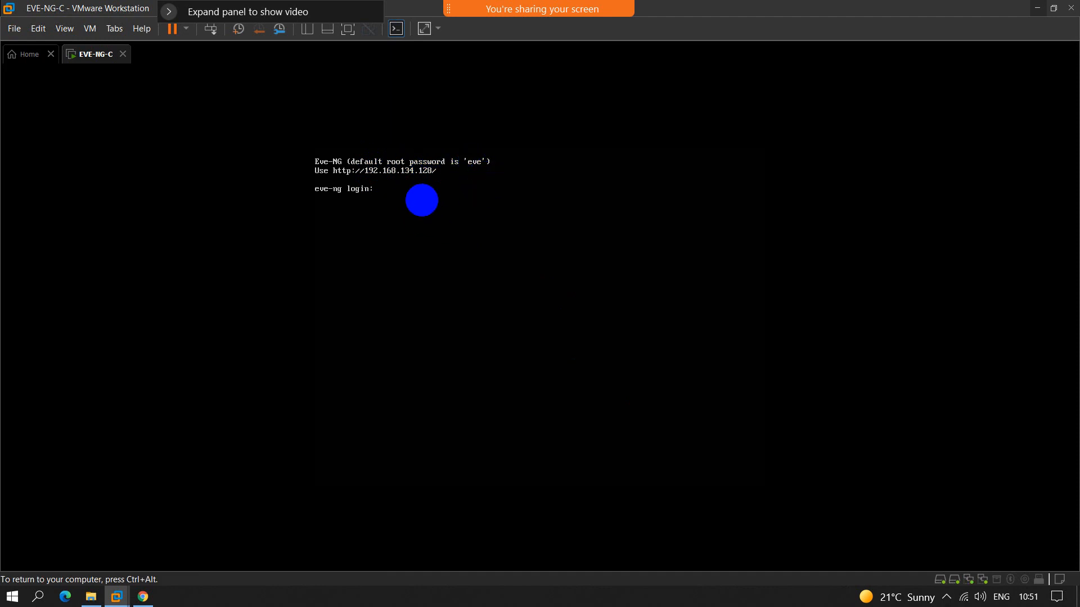
type("root")
key("Return")
key("Return")
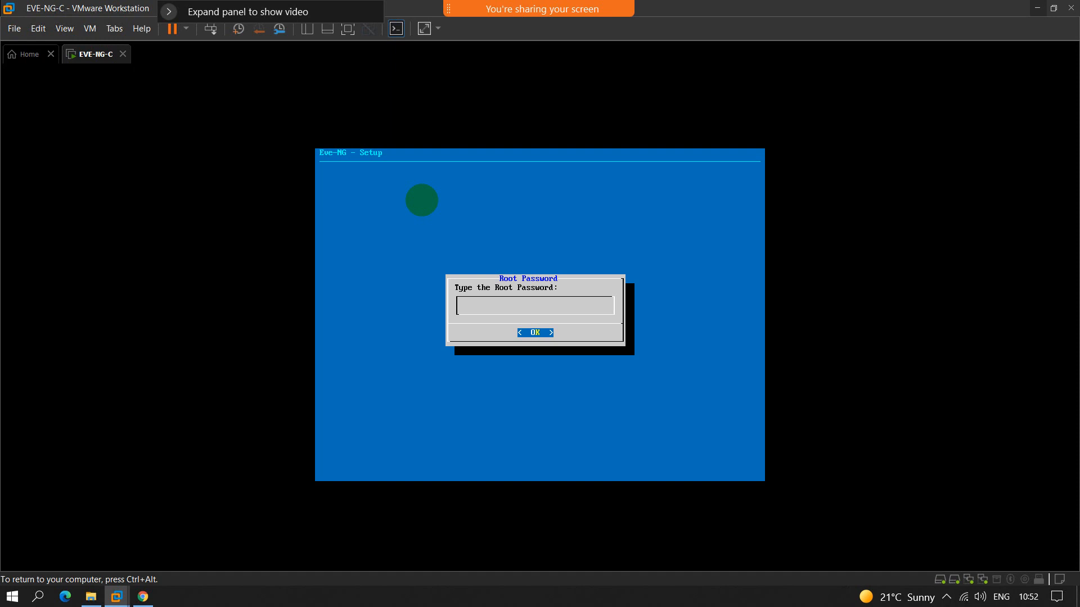
key("Return")
key("Return")
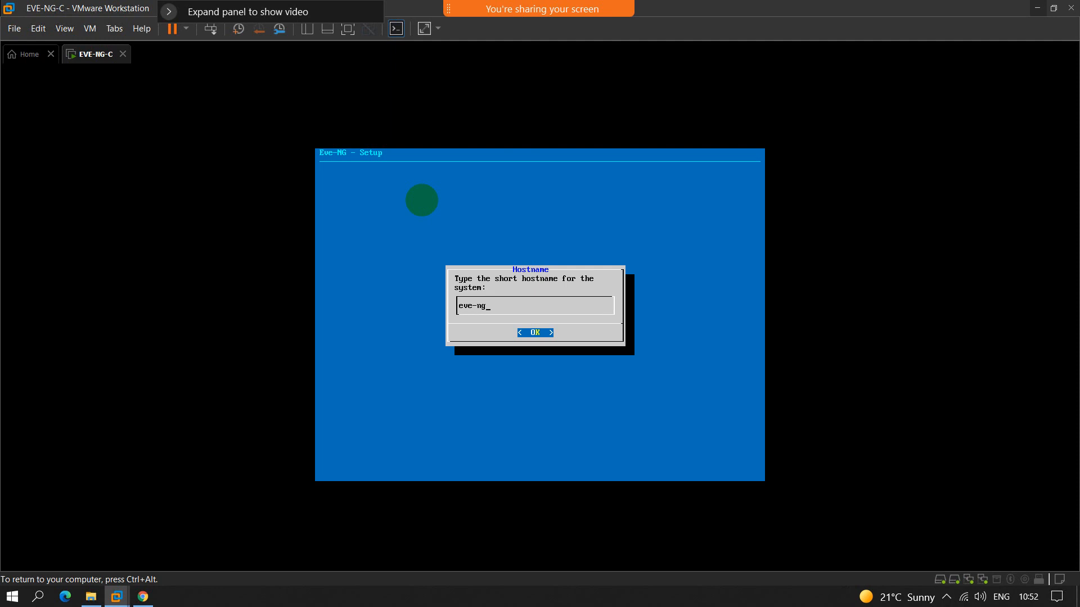
Step: Complete the setup with hostname eve-ng, domain example.com, DHCP addressing, an empty NTP server and a direct connection
key("Return")
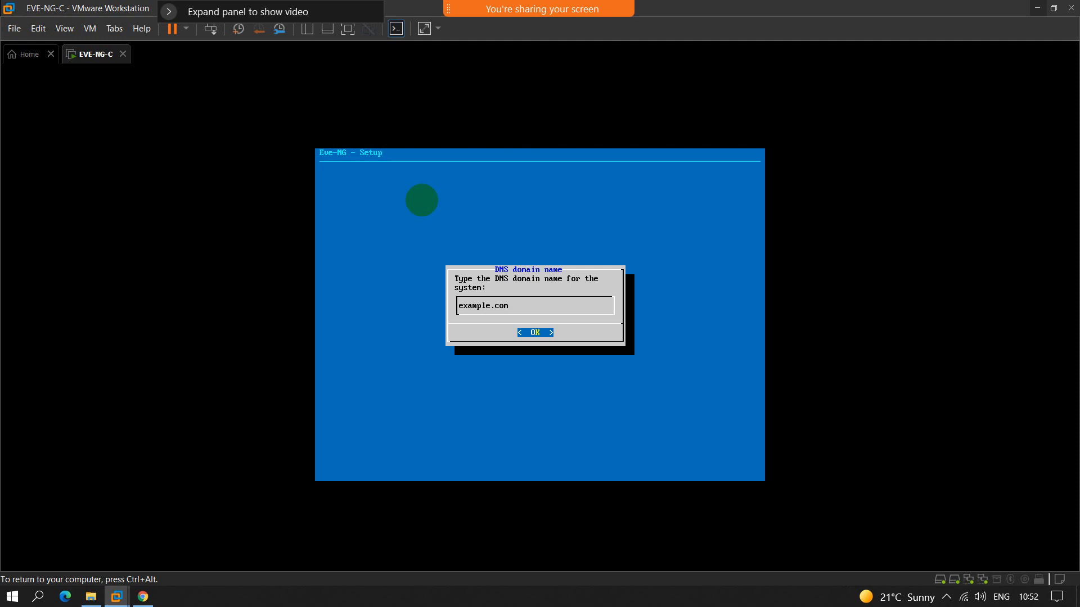
key("Return")
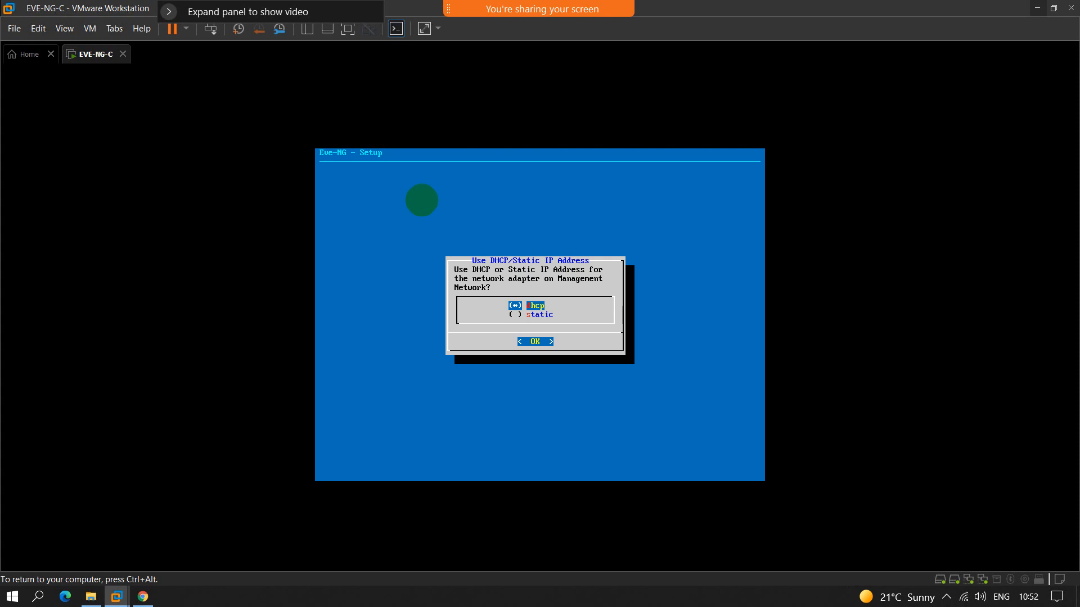
key("Return")
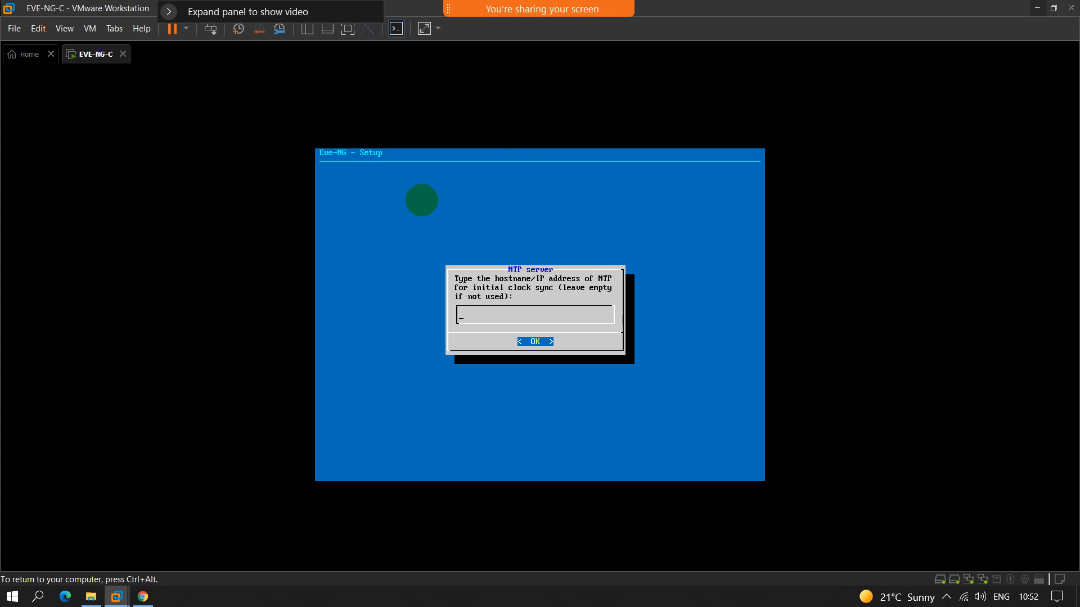
key("Return")
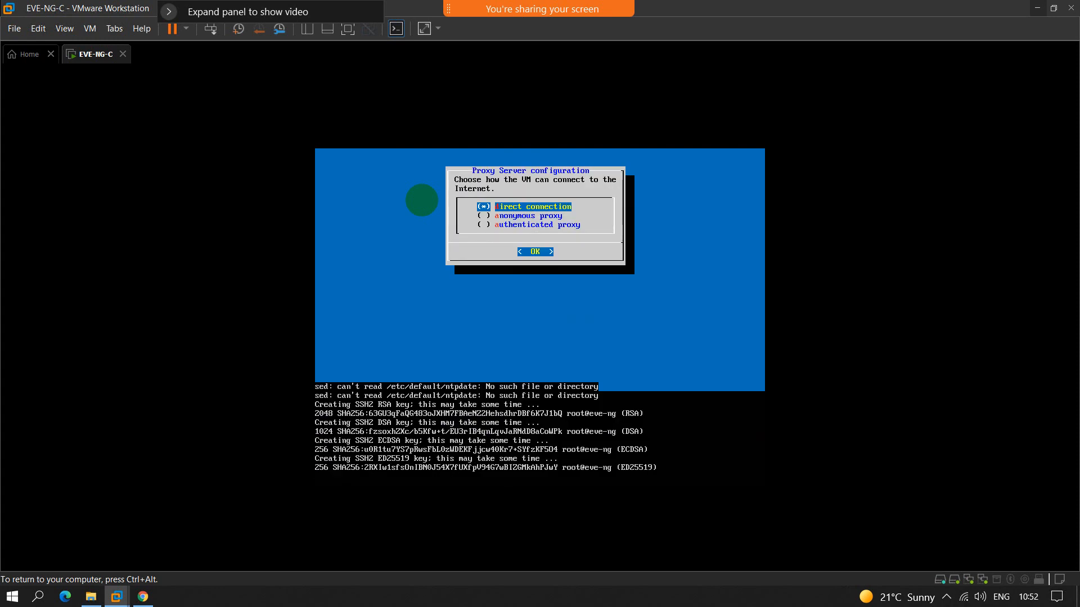
key("Return")
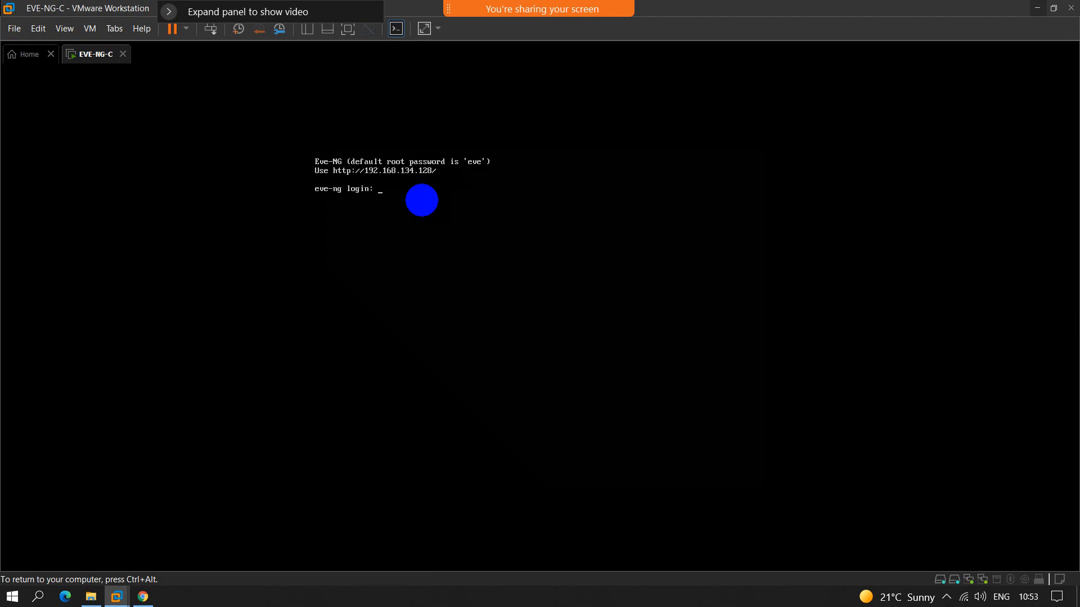
Step: Log in to the EVE-NG console as root with the root password, and return input control to the host computer
type("oot")
key("Return")
key("Return")
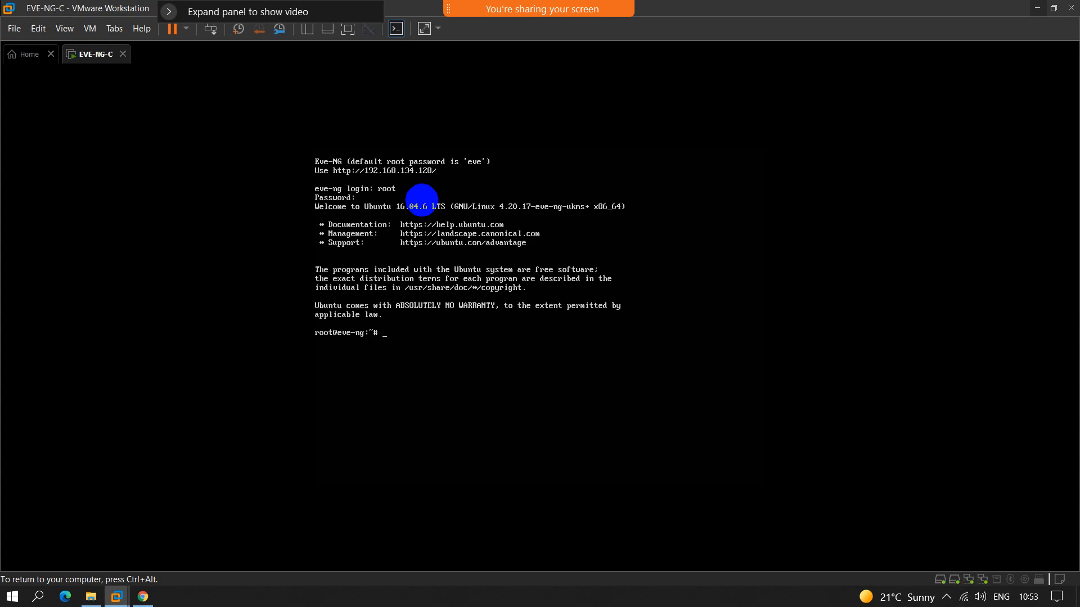
key("ctrl+alt")
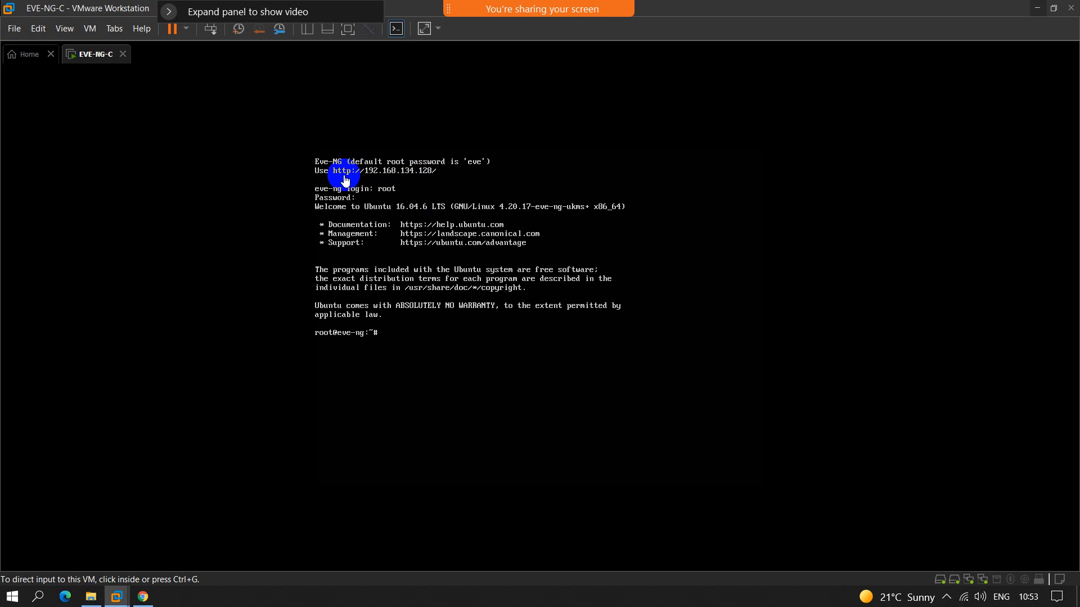
Step: Switch to Chrome and open the EVE-NG web interface at 192.168.134.128, checking the address in the virtual machine console
left_click(142, 596)
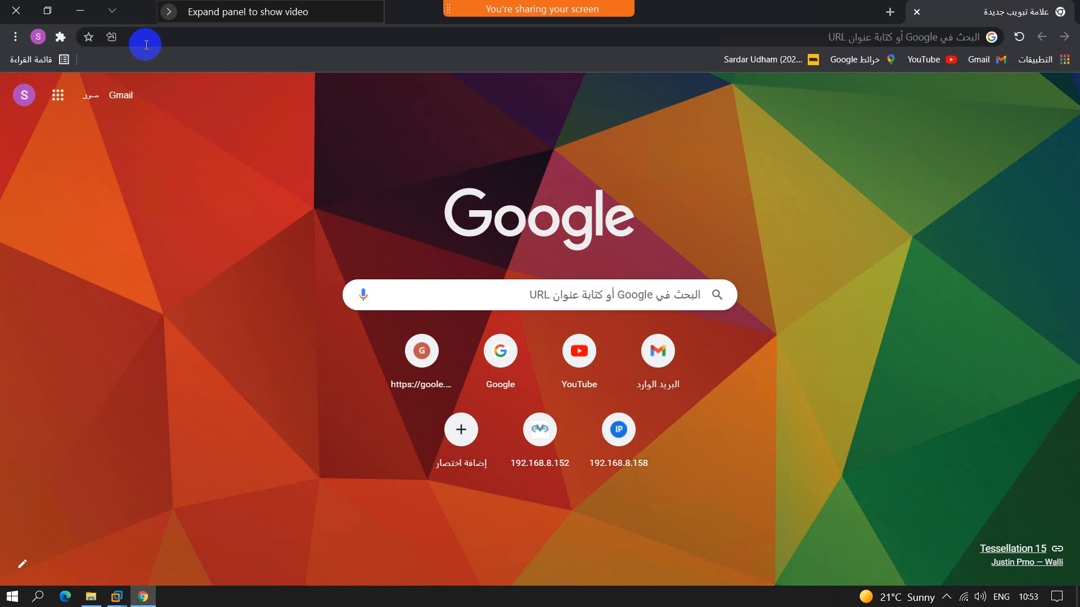
left_click(146, 44)
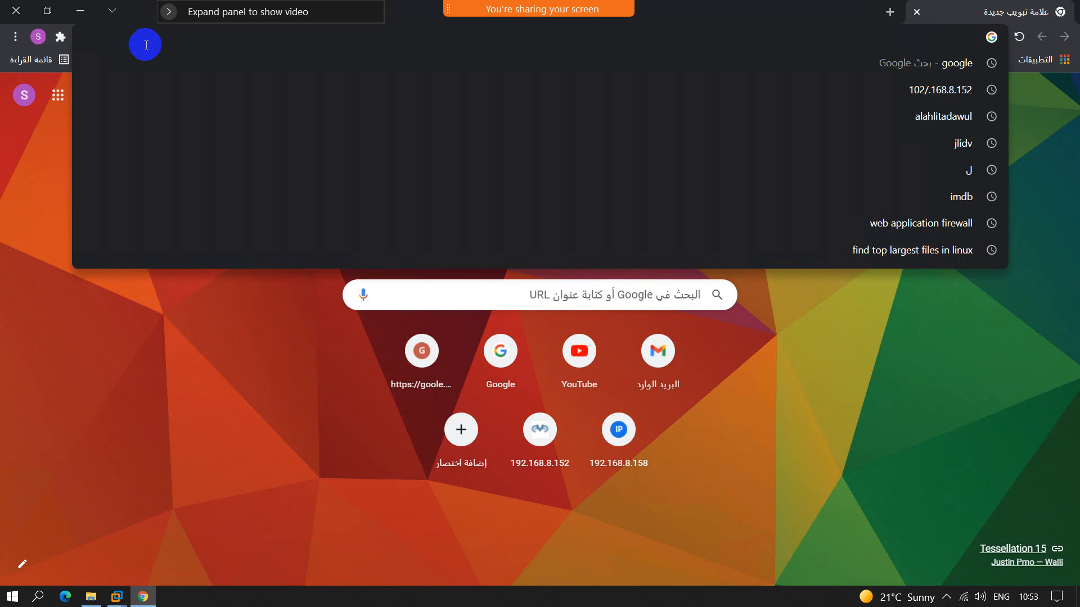
type("192")
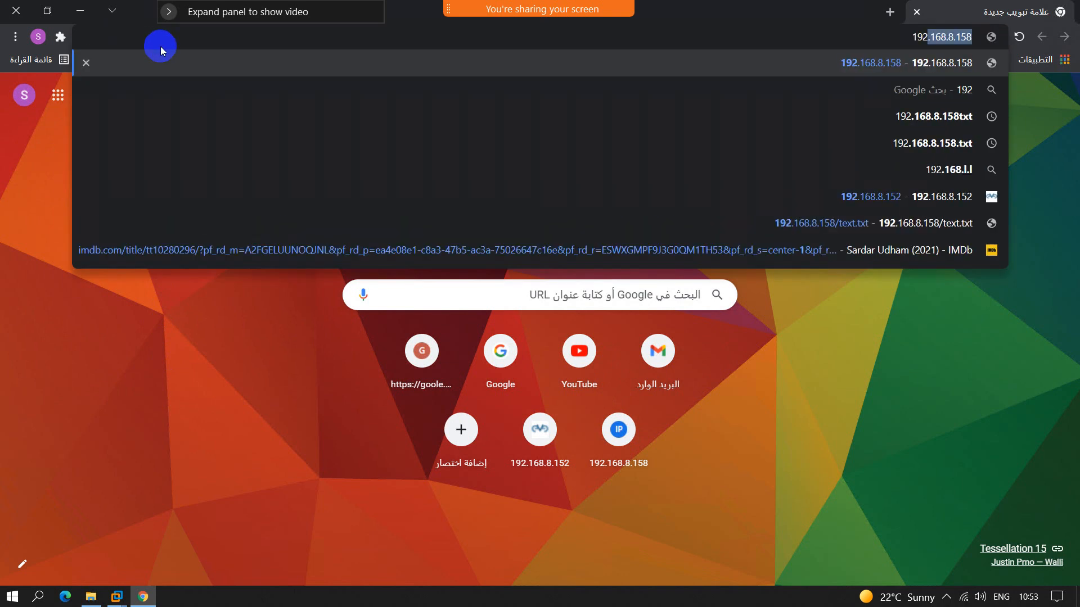
type(".168.8")
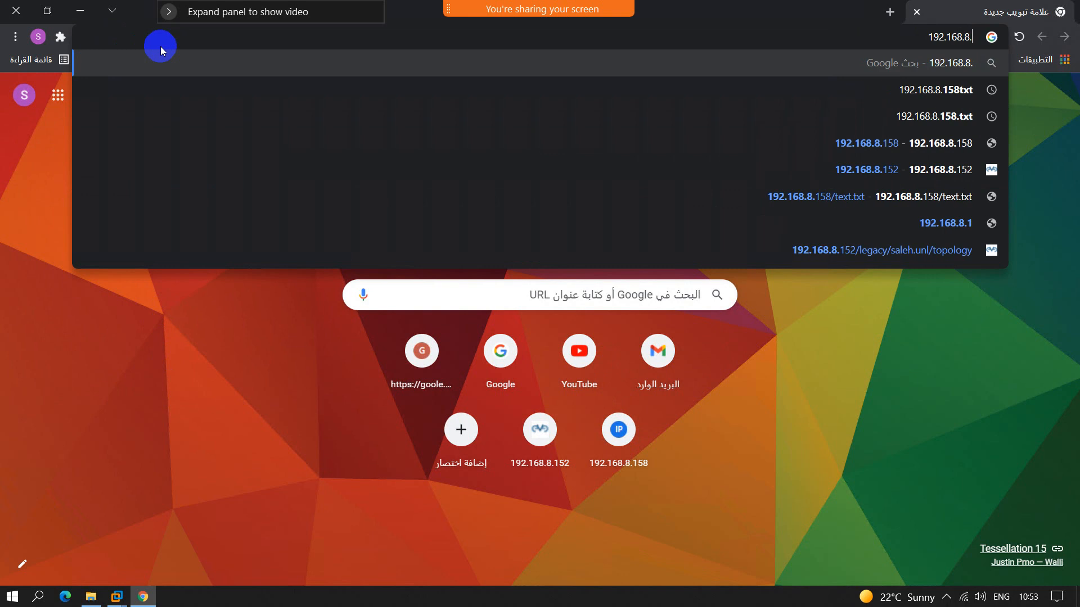
key("BackSpace")
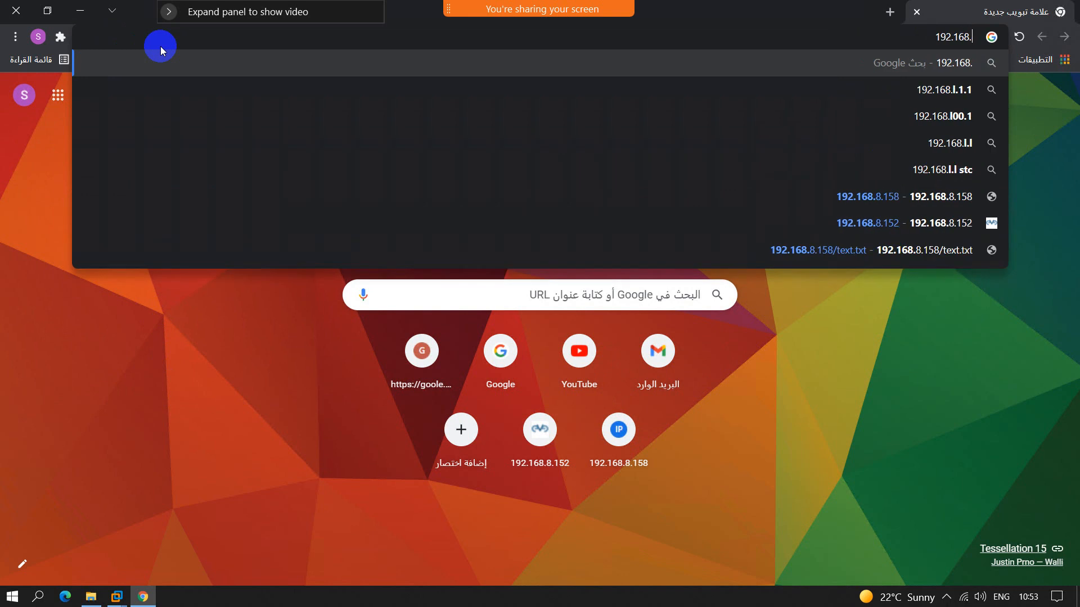
left_click(116, 595)
left_click(618, 508)
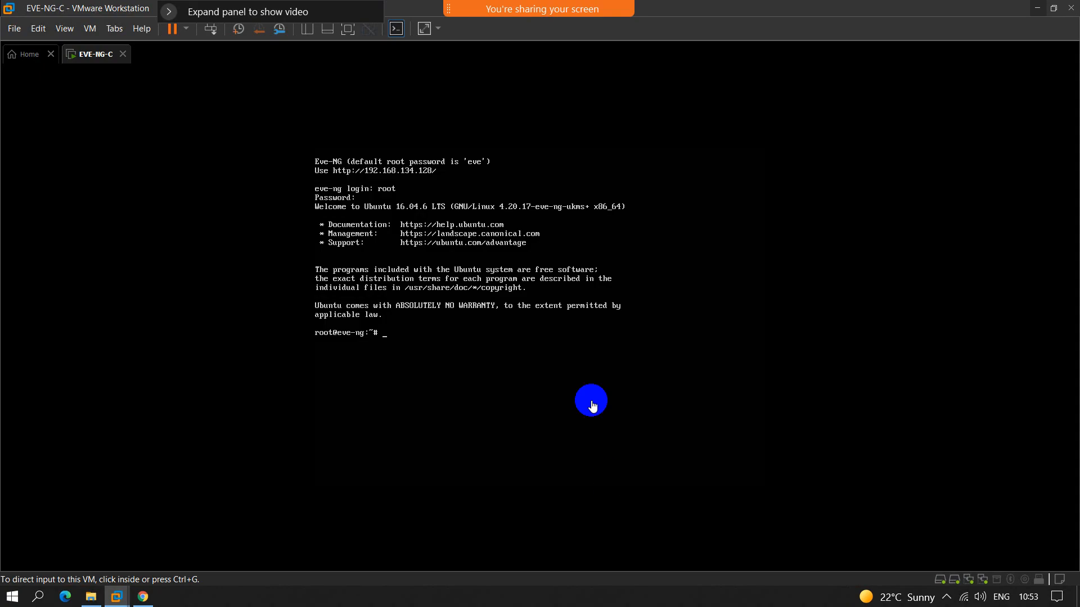
left_click(143, 596)
type("1")
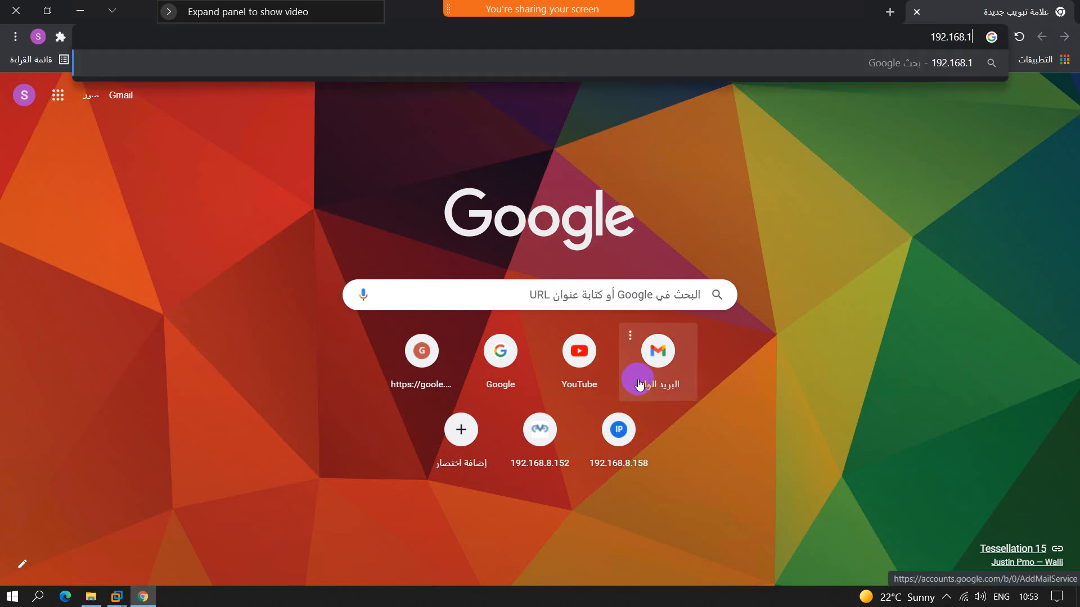
type("34.128")
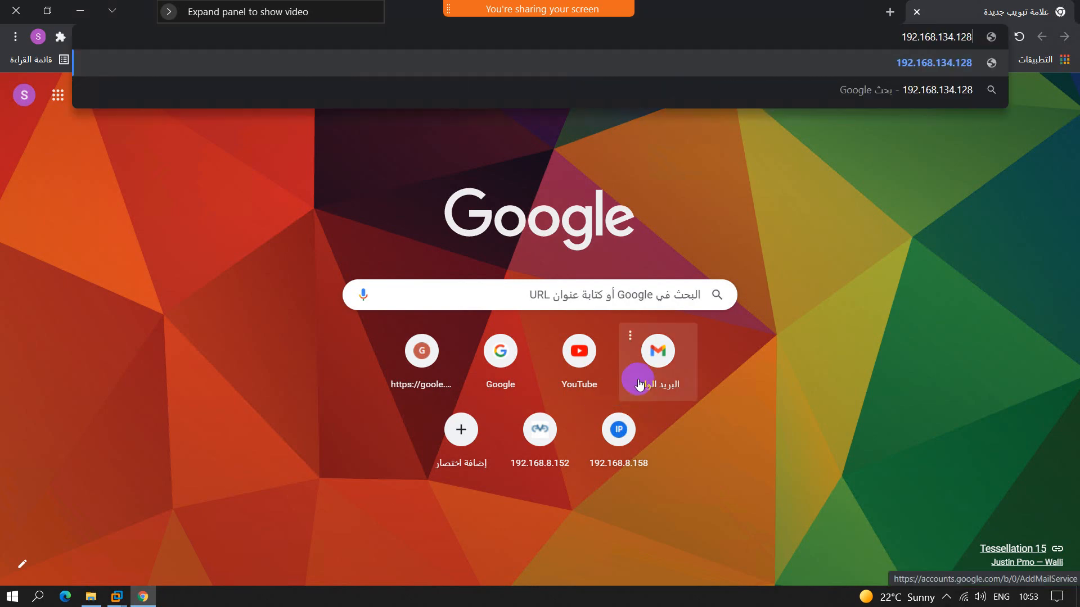
key("Return")
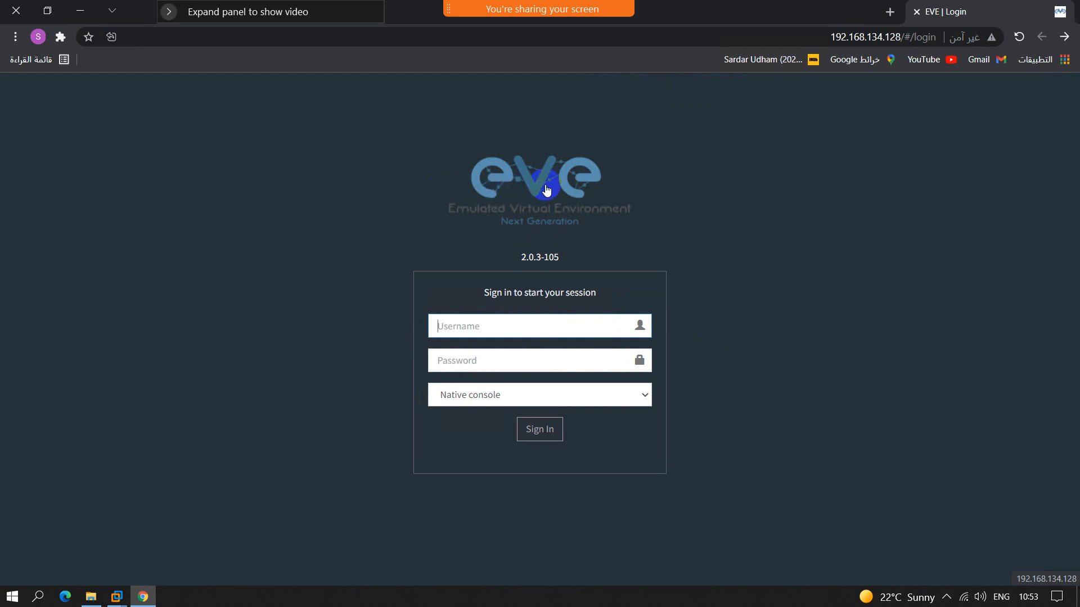
Step: Fill in the EVE-NG sign-in form with the username admin and the account password
left_click(482, 325)
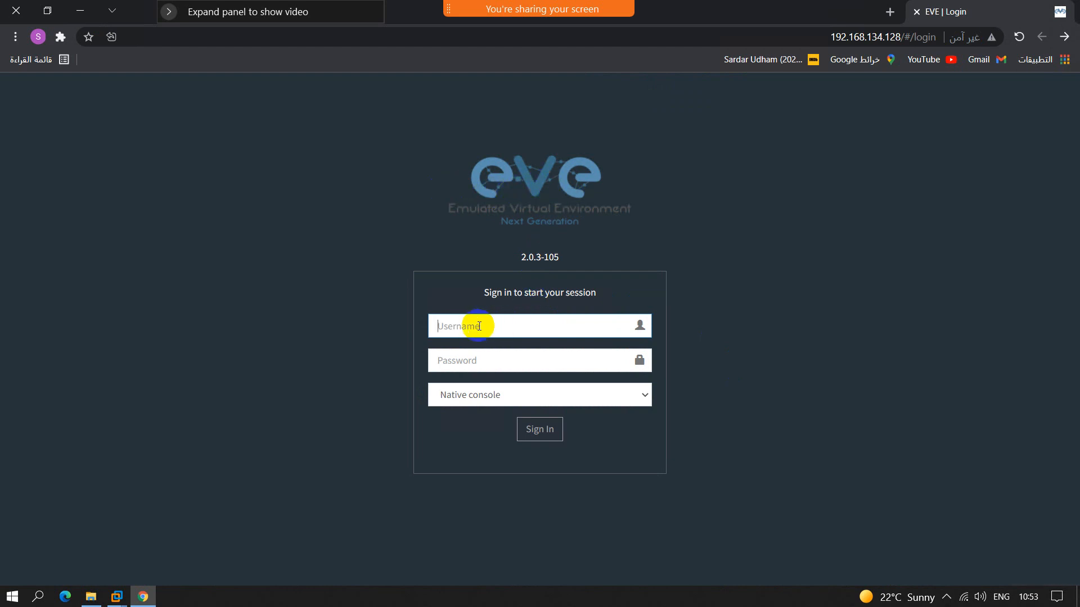
type("admin")
key("Tab")
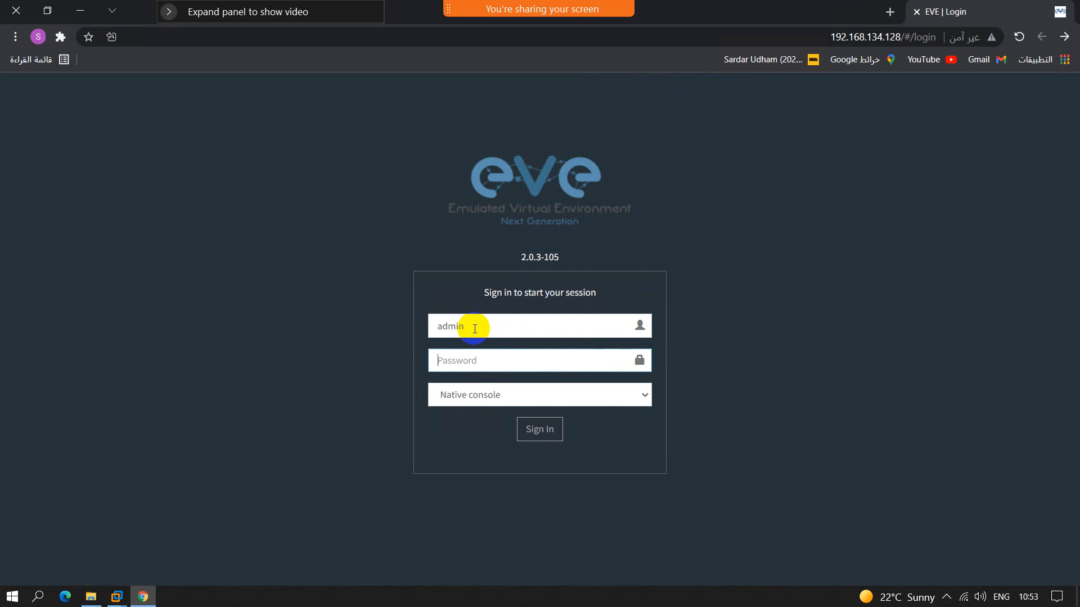
type("eve")
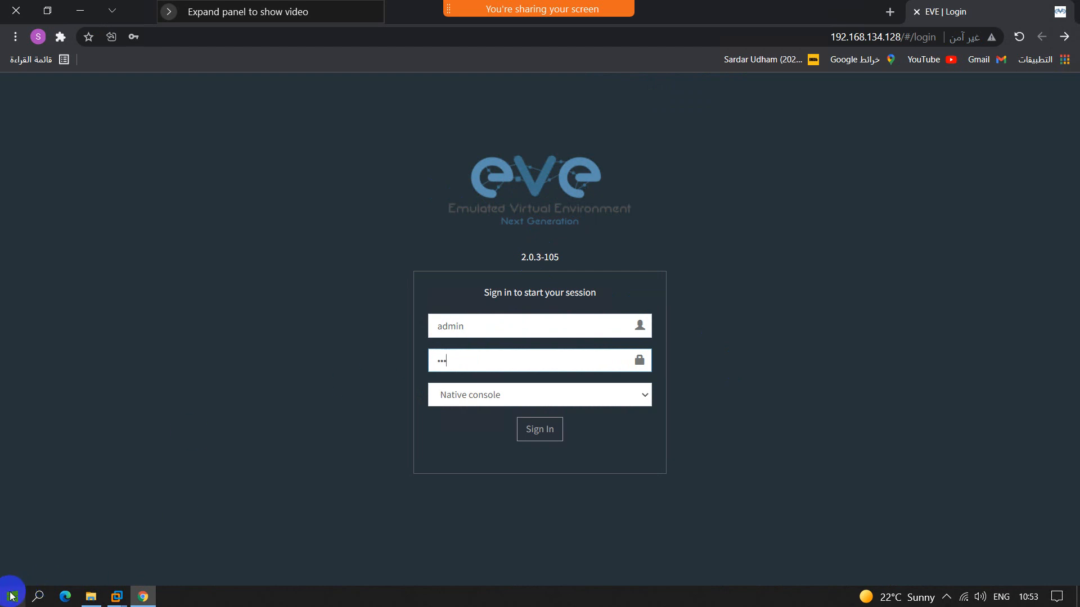
Step: Open Notepad and write an EVE NG note with a CLI Username line and the root login with its password
left_click(11, 596)
type("notepad")
key("Return")
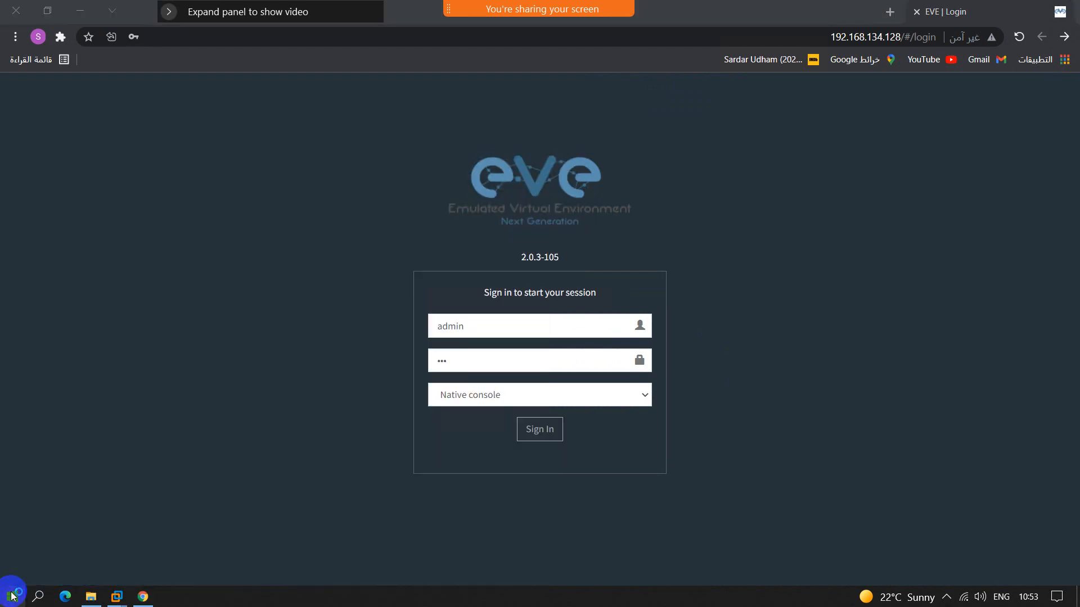
type("EVE NG ")
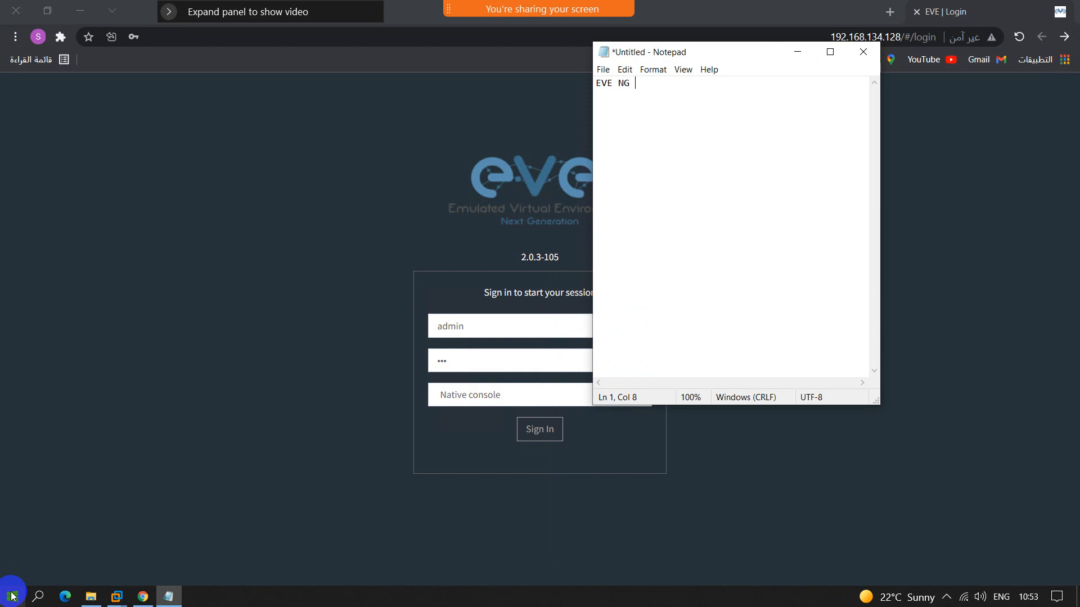
type("CLI Username")
type("root")
type(" /eve")
key("Return")
Step: Add a GUI username heading and the Admin login with its password to the note, and minimize Notepad
type("GUI")
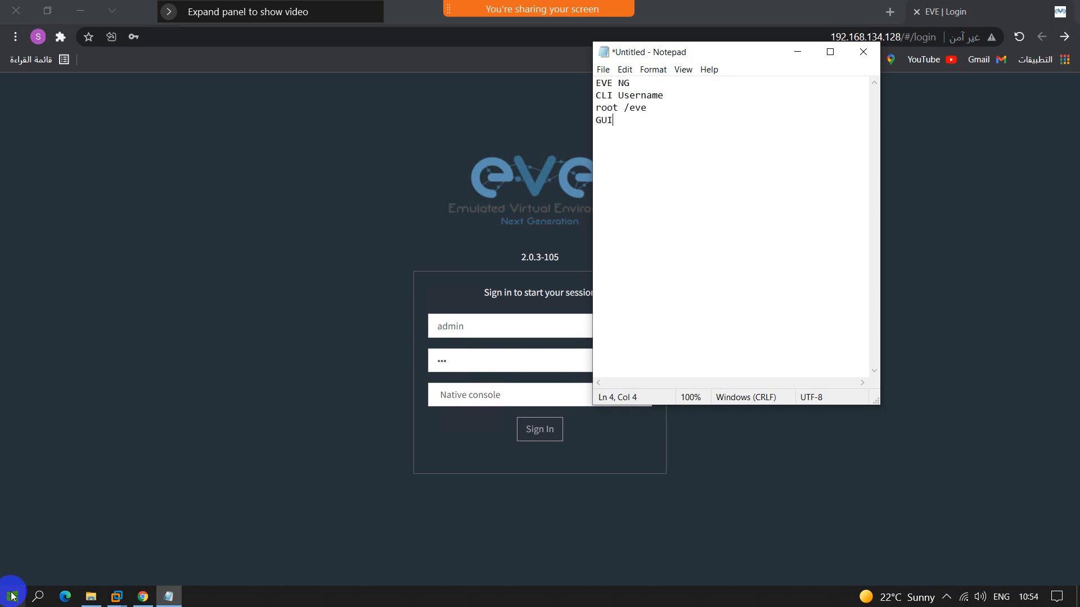
type(" Usenrmae")
key("Return")
key("Return")
type("Admin/eve")
key("Return")
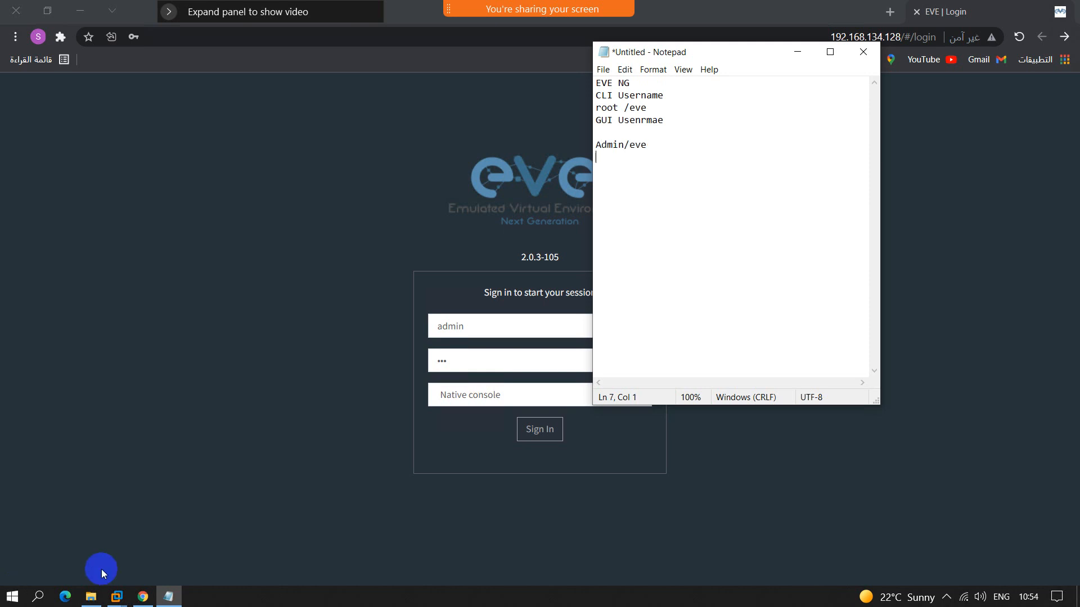
left_click(797, 52)
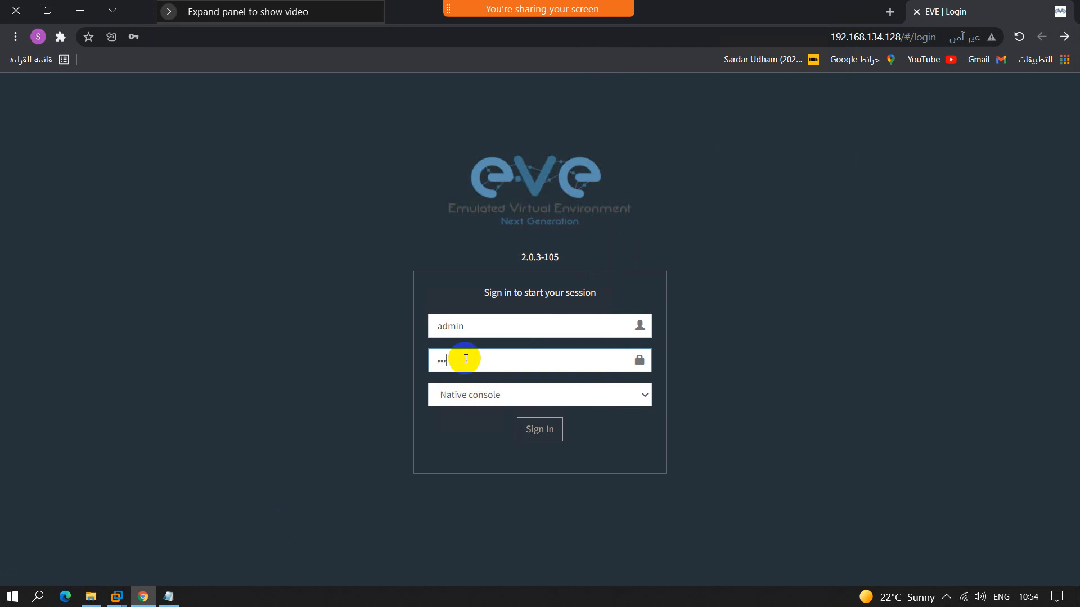
Step: Sign in to EVE-NG with the Native console option and decline saving the password in the browser
left_click(468, 400)
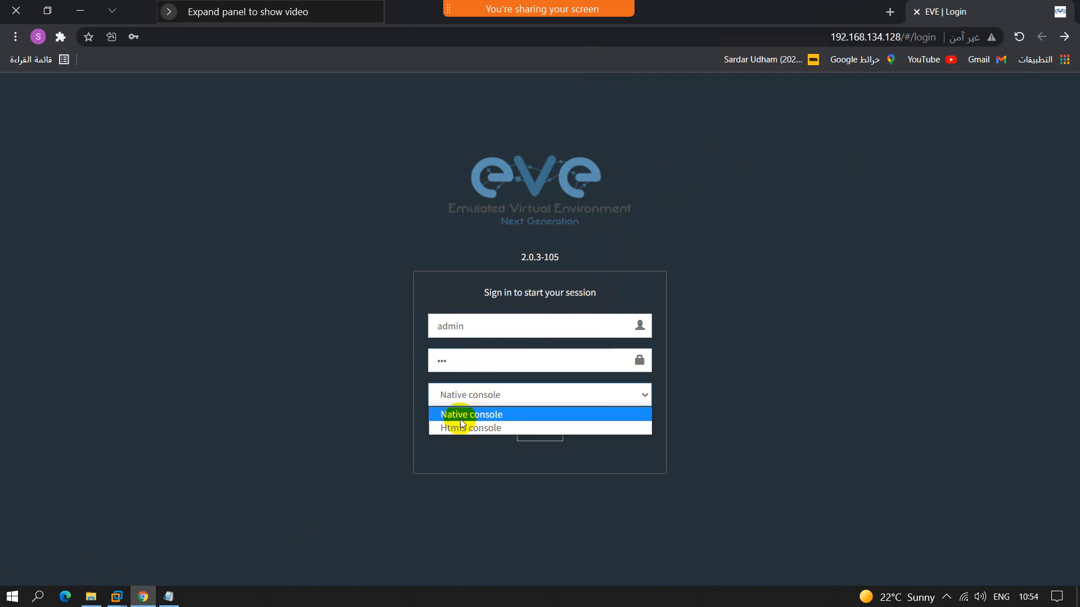
left_click(462, 421)
left_click(541, 430)
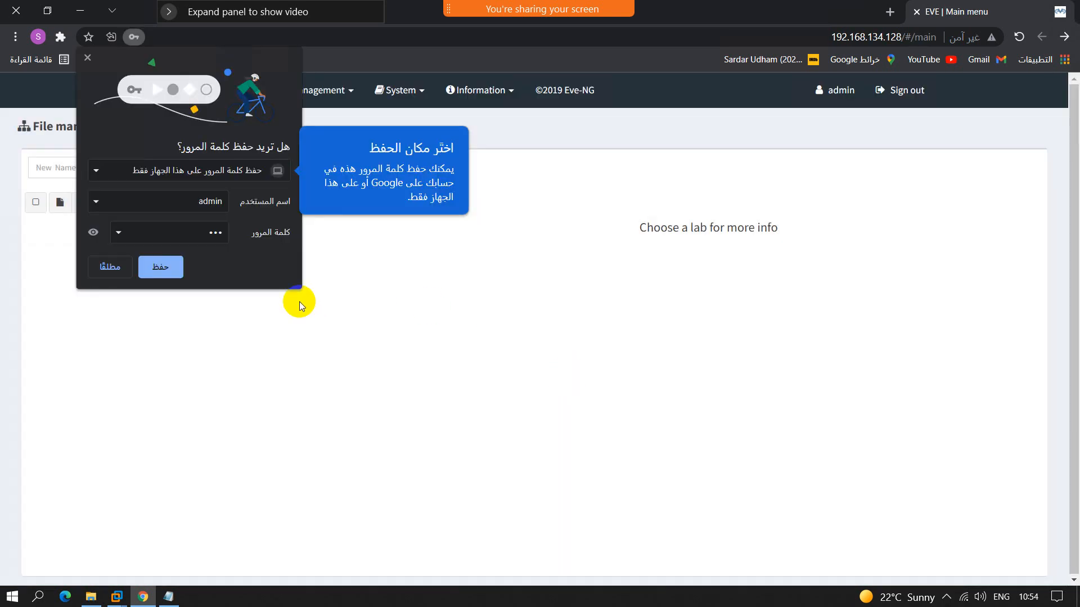
left_click(107, 268)
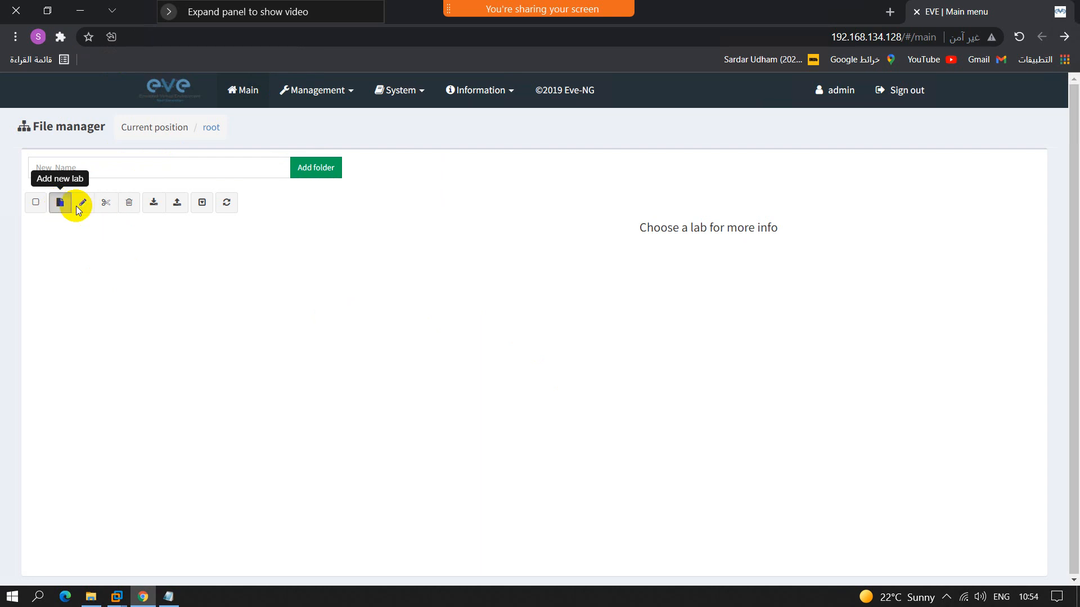
Step: Create a new lab named CCNA-LAB and dismiss the translation offer over its topology
left_click(75, 206)
type("CCNA")
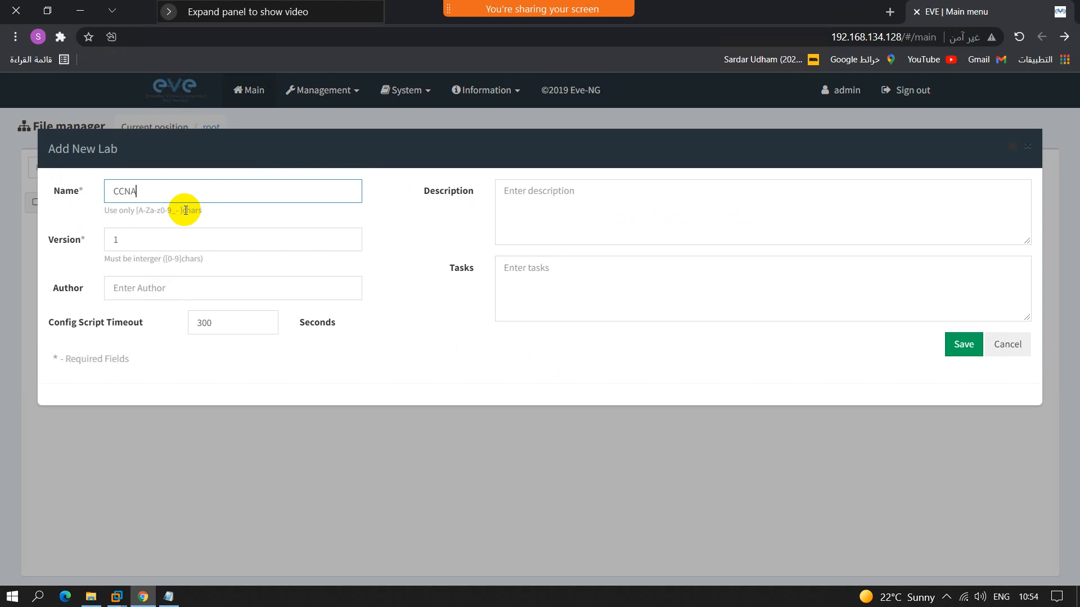
type("-LAB")
left_click(960, 353)
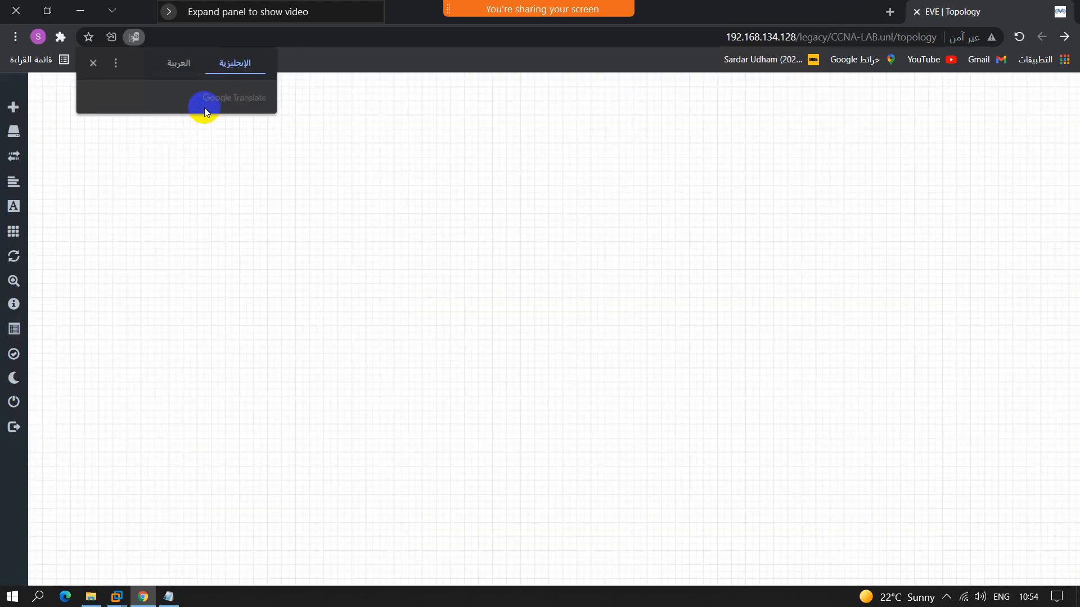
left_click(179, 137)
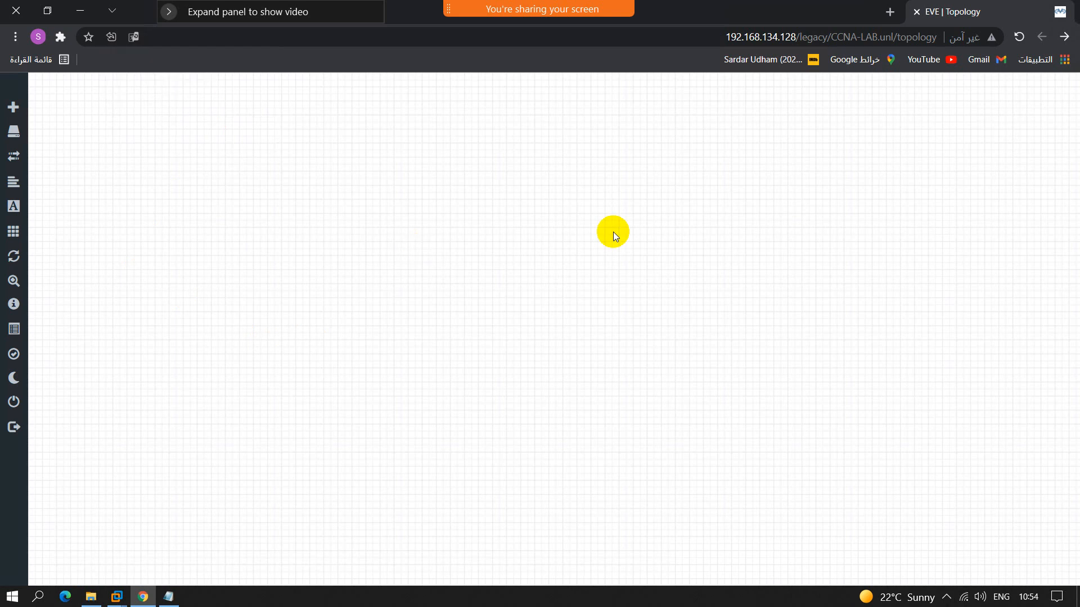
Step: Examine the templates offered for a new node in the lab topology, and close the list without adding a node
right_click(475, 178)
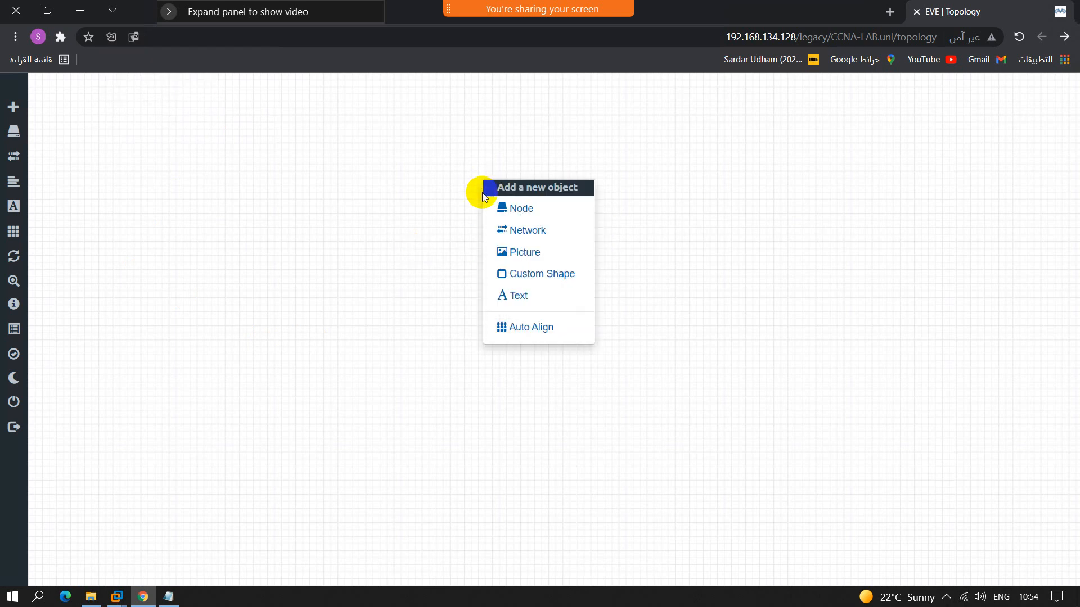
left_click(531, 216)
scroll(369, 311, "down", 1)
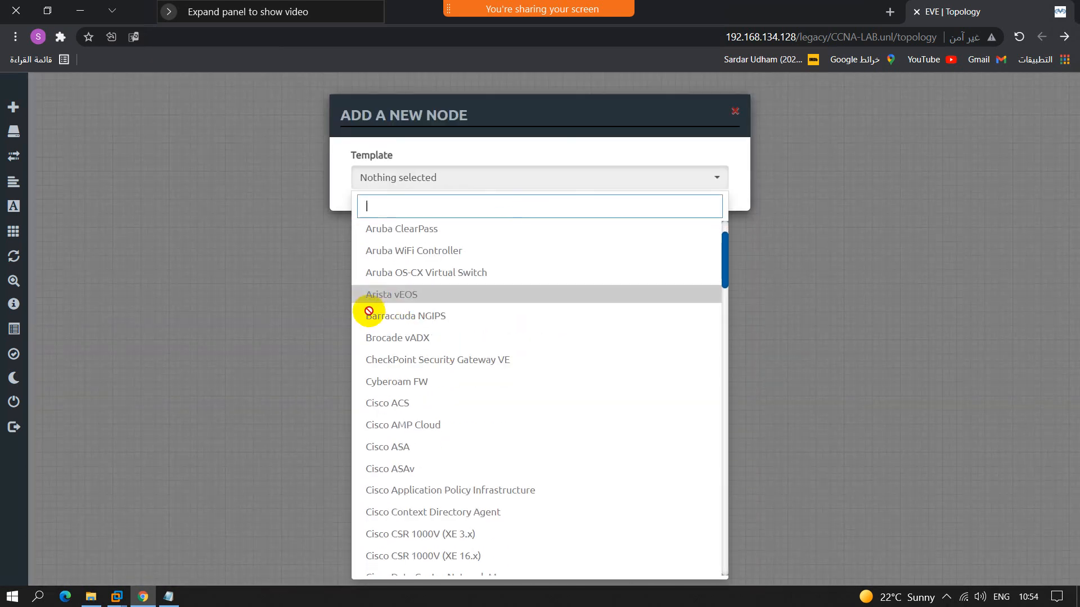
scroll(414, 383, "down", 10)
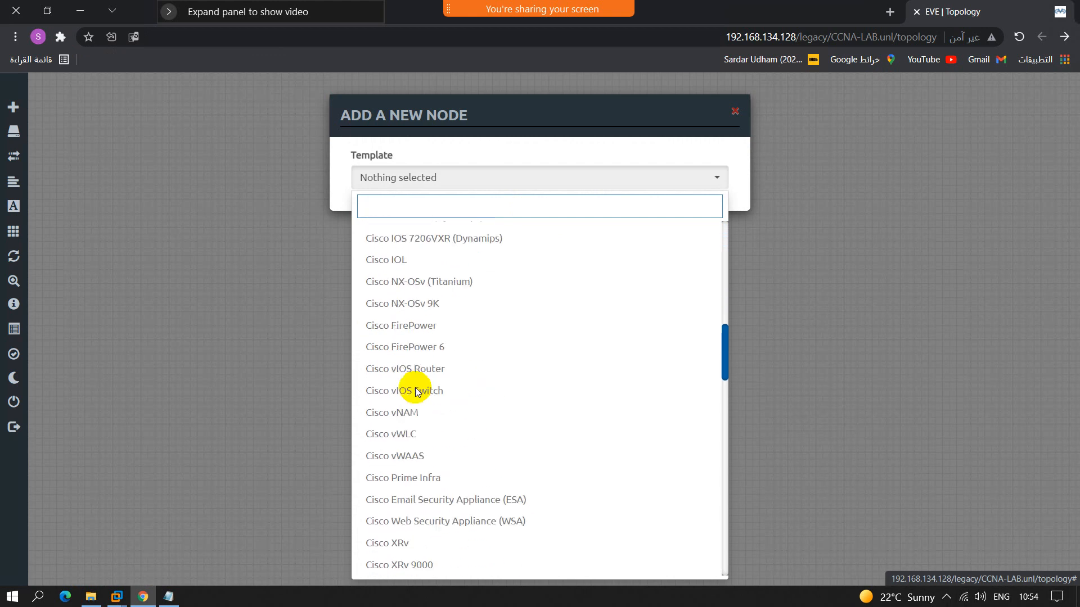
scroll(416, 392, "down", 20)
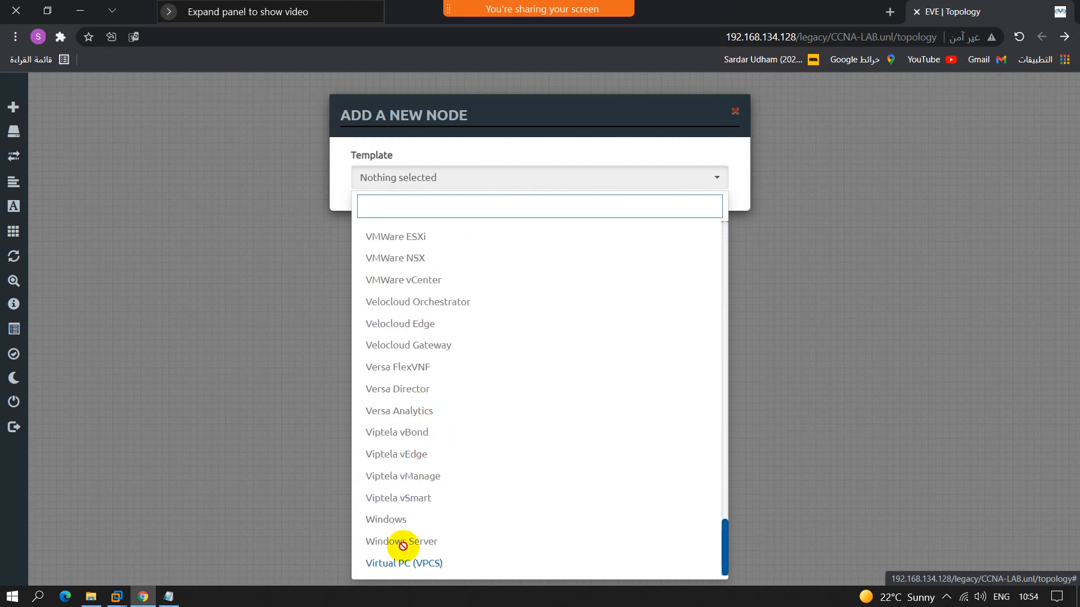
scroll(410, 439, "up", 10)
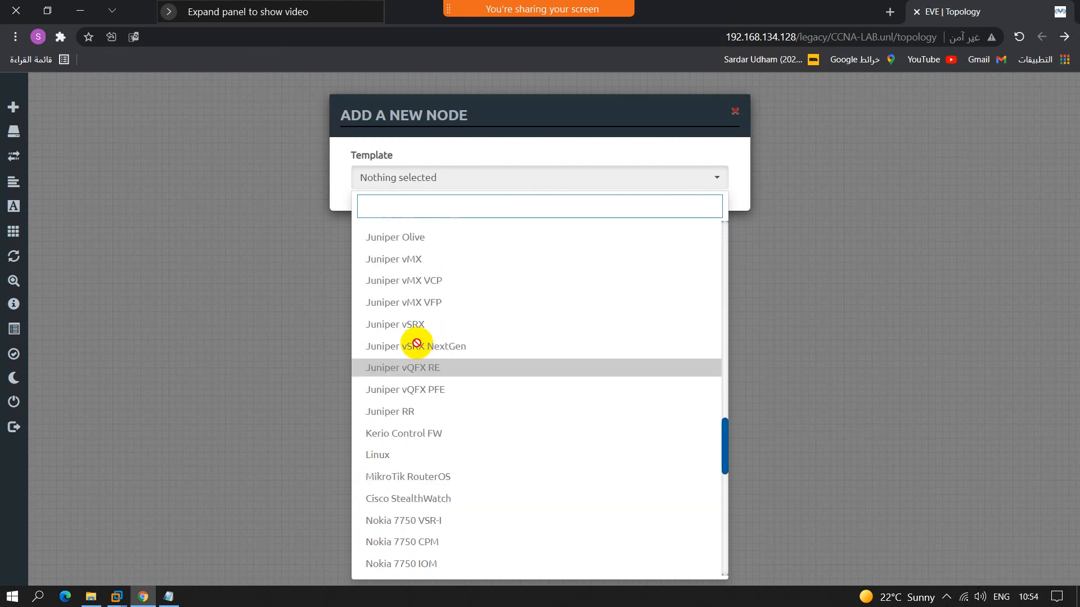
scroll(417, 344, "up", 15)
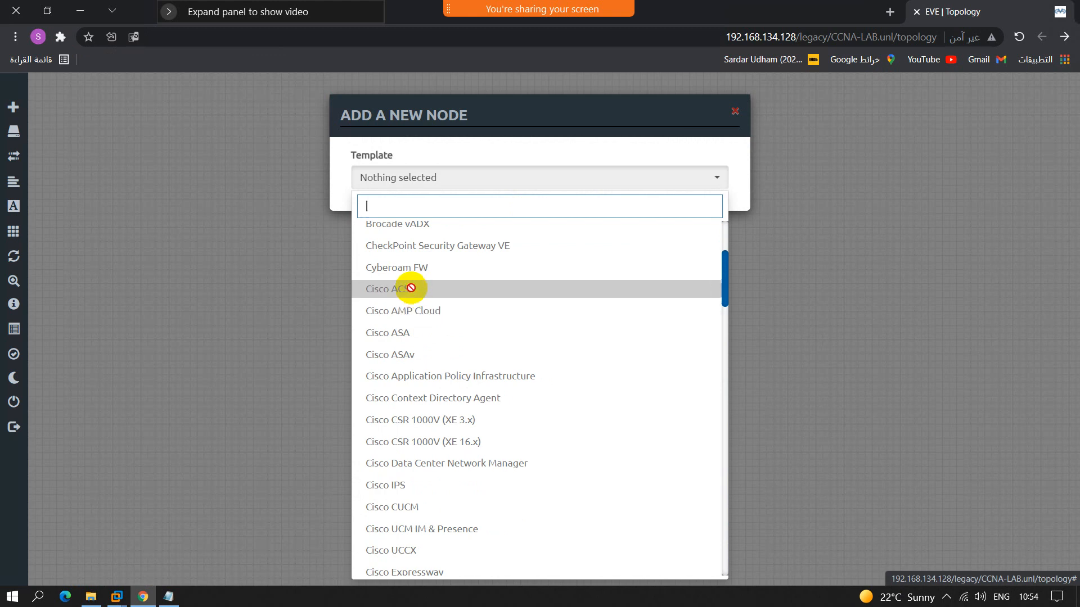
scroll(419, 324, "down", 15)
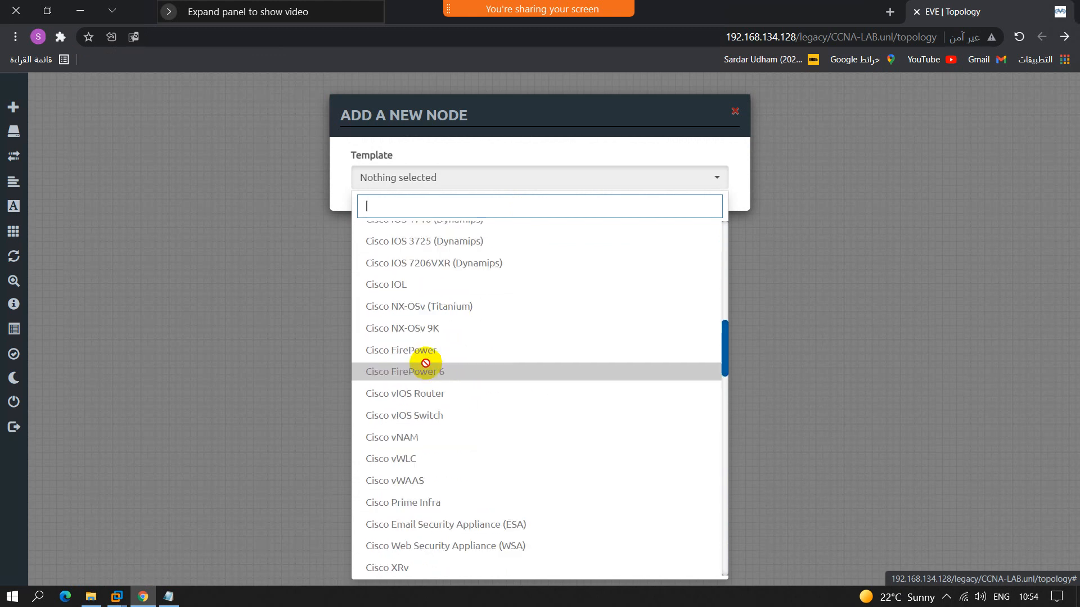
left_click(244, 316)
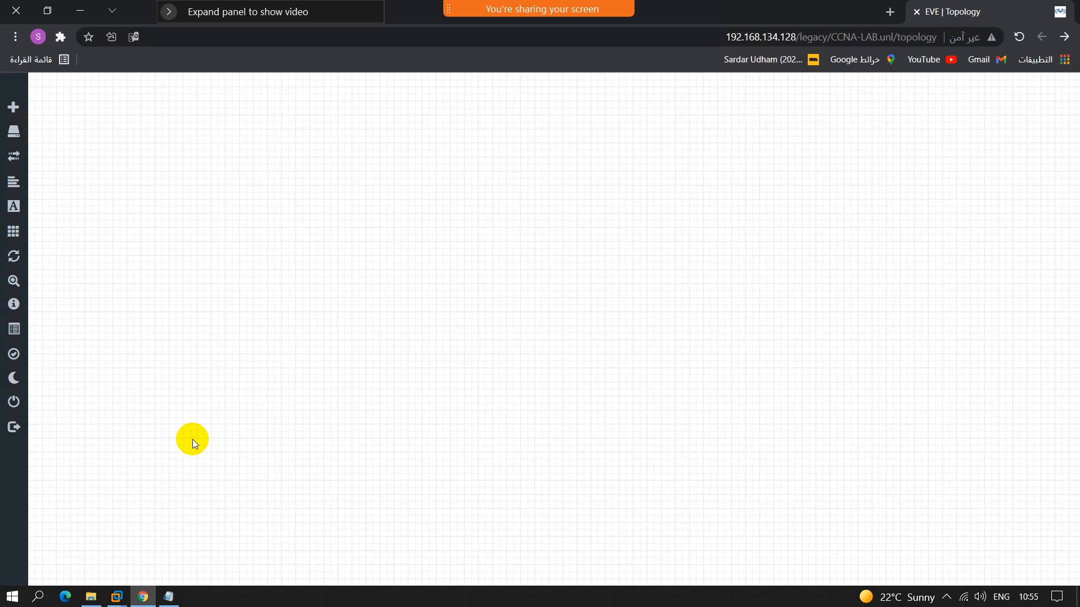
right_click(490, 190)
left_click(512, 220)
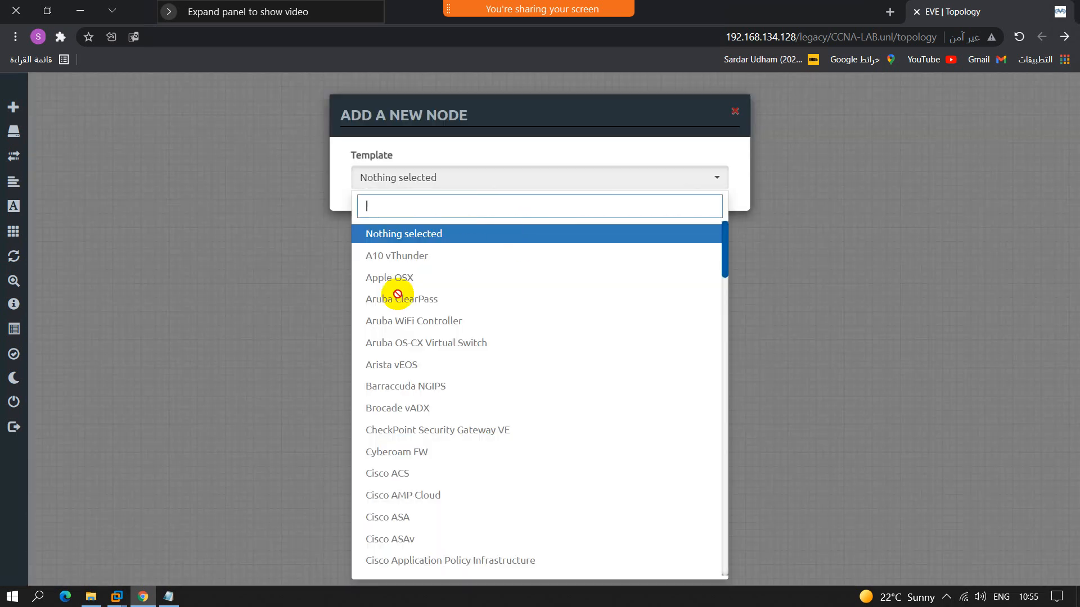
scroll(409, 399, "down", 5)
left_click(288, 331)
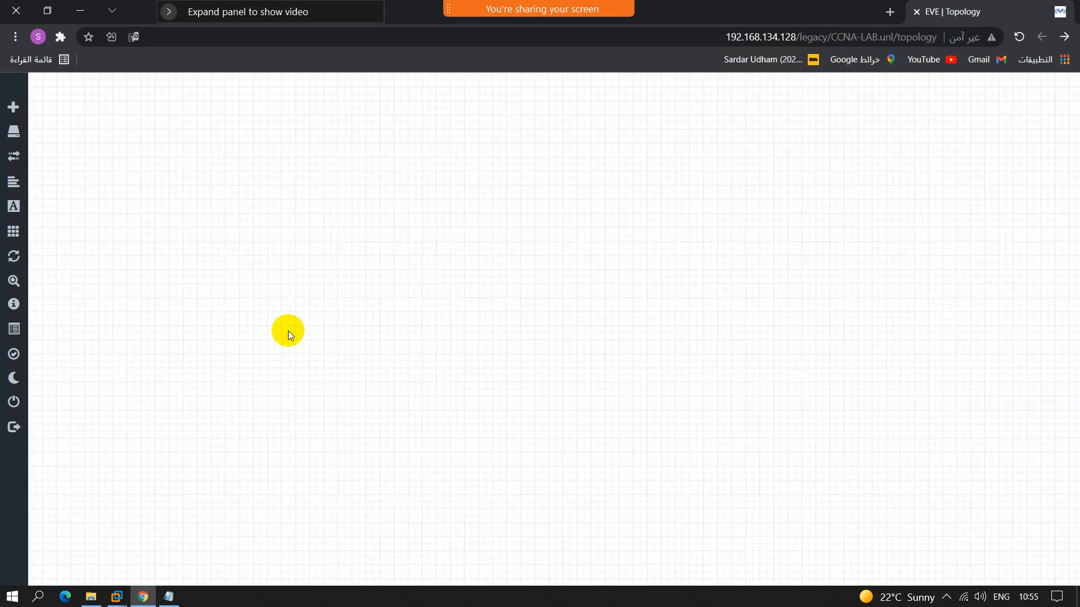
Step: Switch back to the EVE-NG-C virtual machine console in VMware Workstation
mouse_move(117, 597)
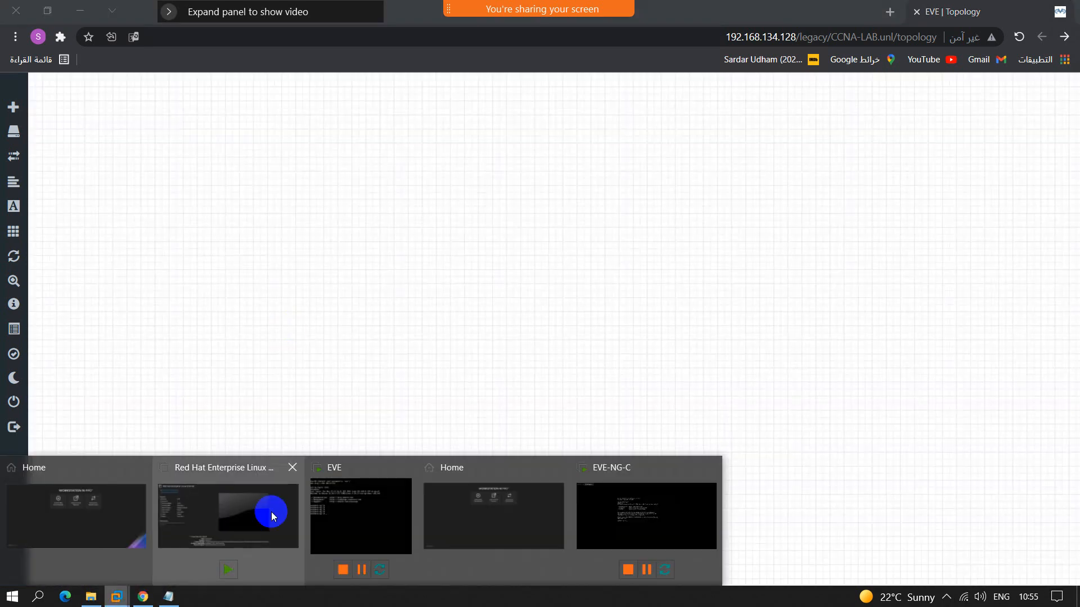
left_click(585, 520)
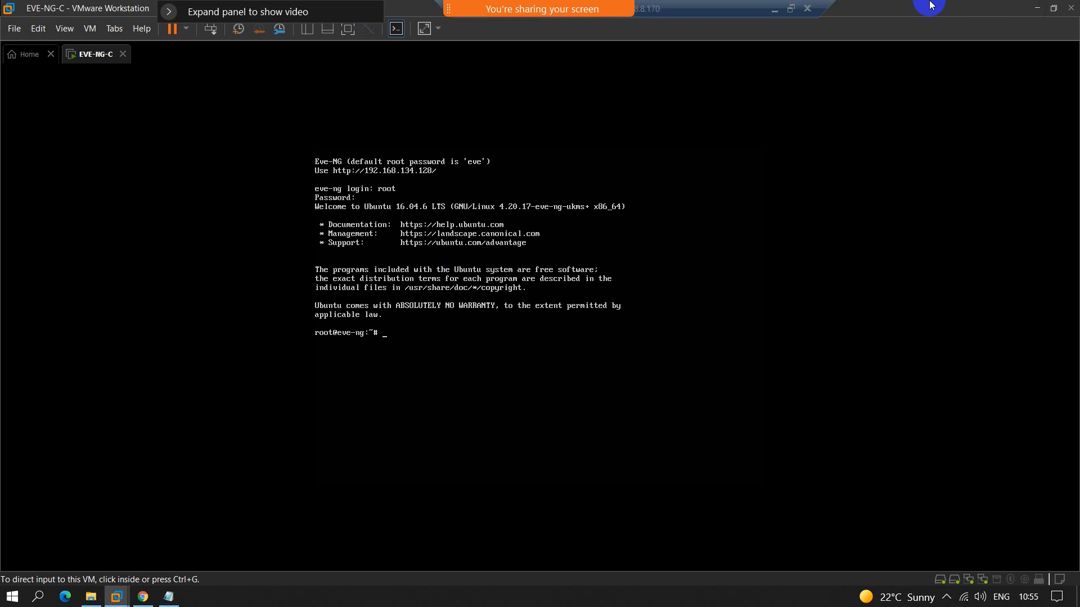
Step: Switch to the 02-Installing EVE-NG.pdf guide and review its instructions for importing the VM and setting memory, processors and network adapter
mouse_move(723, 1)
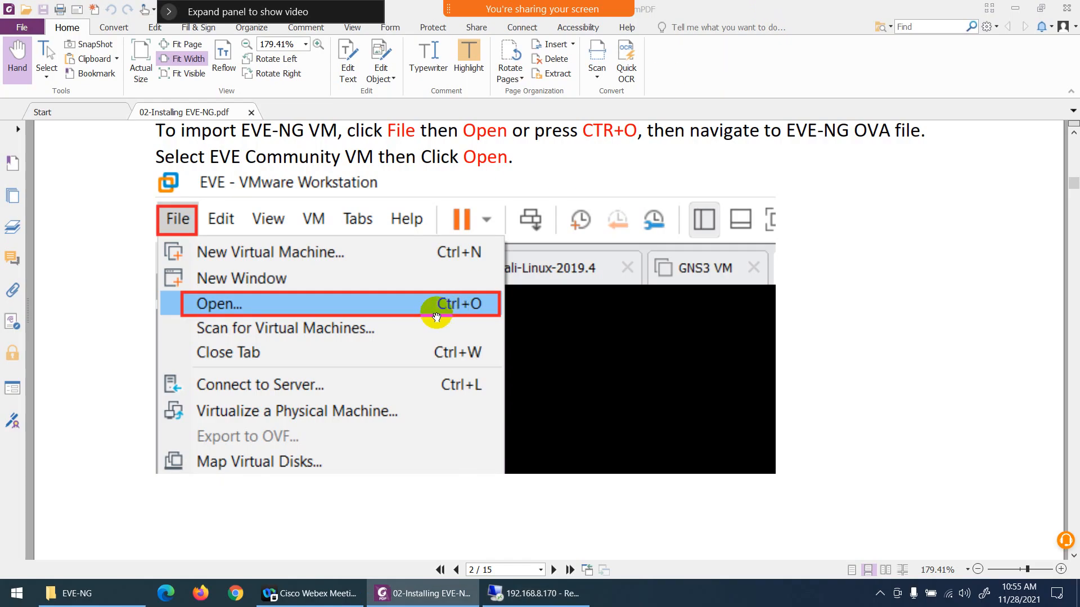
scroll(436, 318, "down", 15)
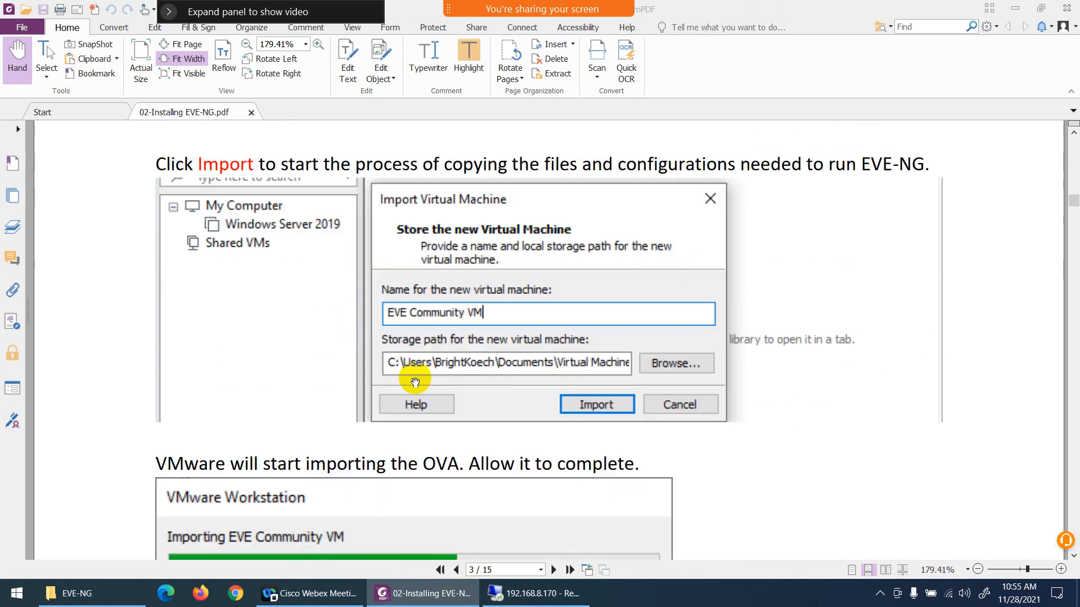
scroll(415, 382, "down", 10)
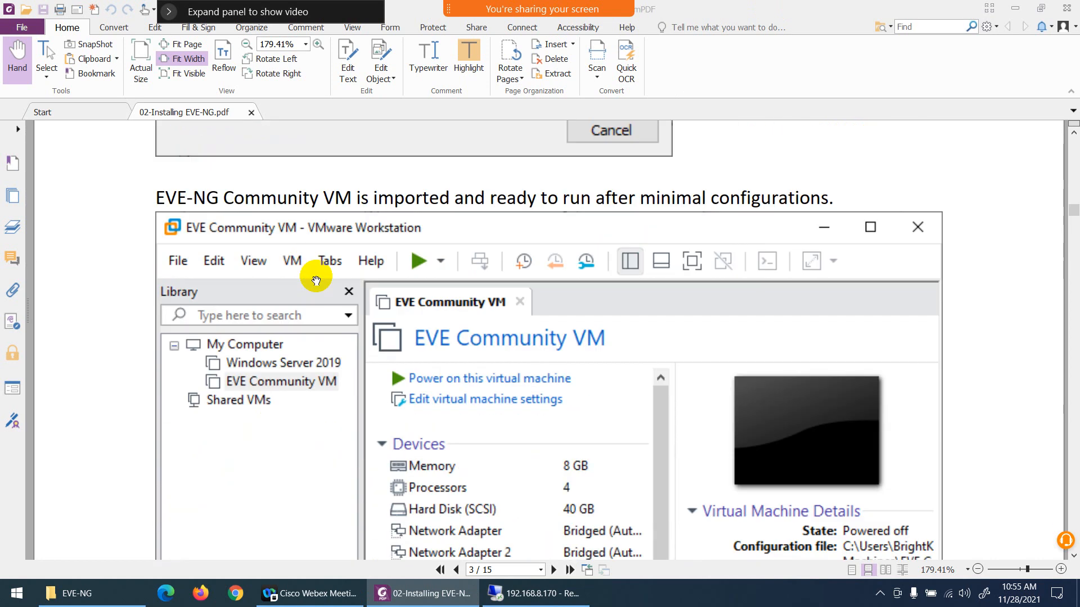
scroll(316, 280, "down", 5)
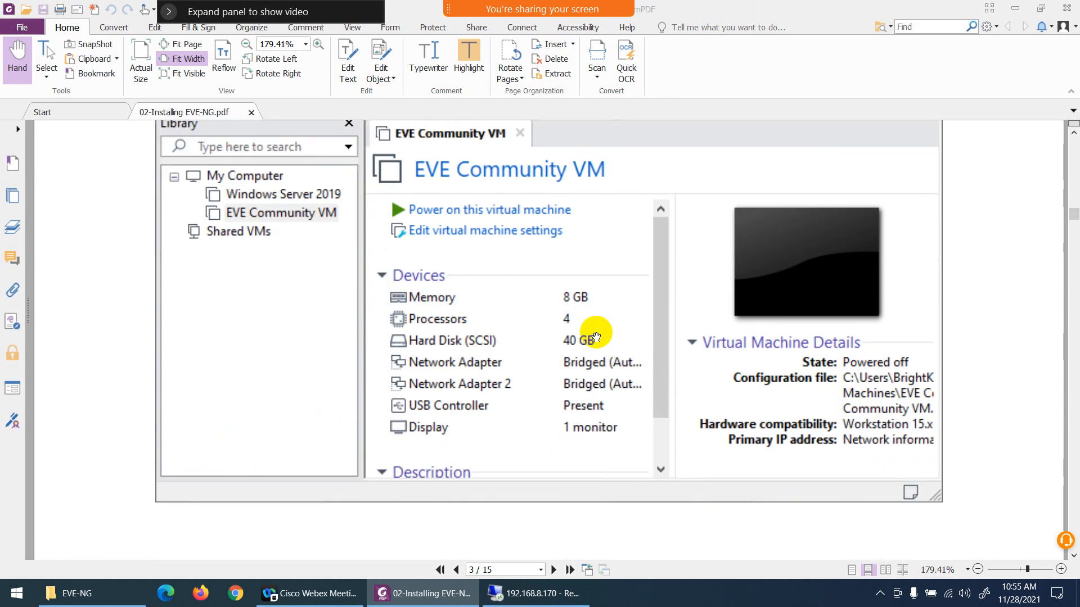
scroll(595, 337, "down", 12)
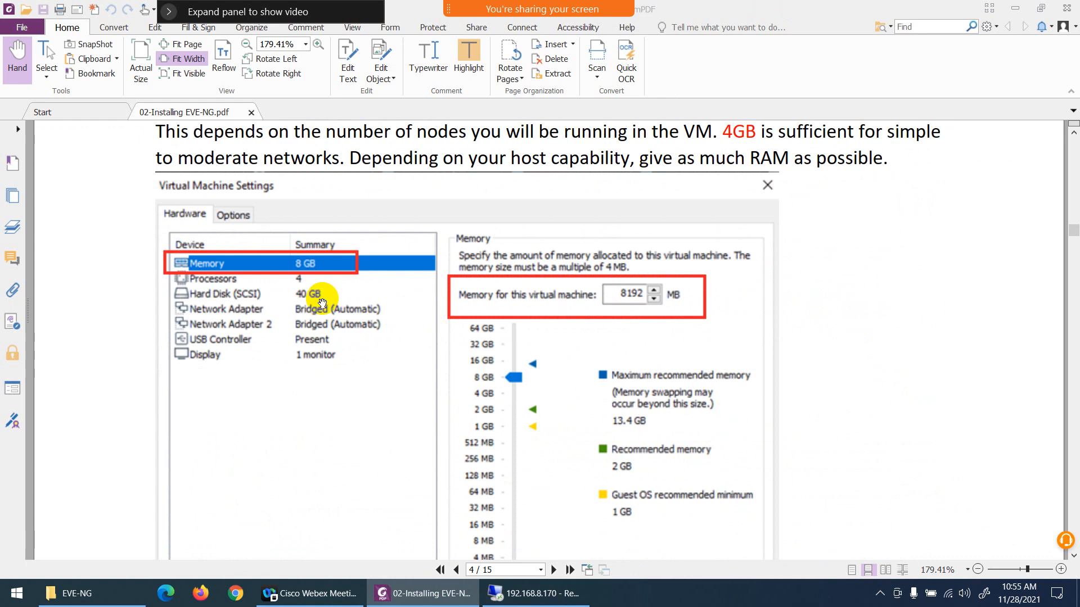
scroll(360, 288, "down", 10)
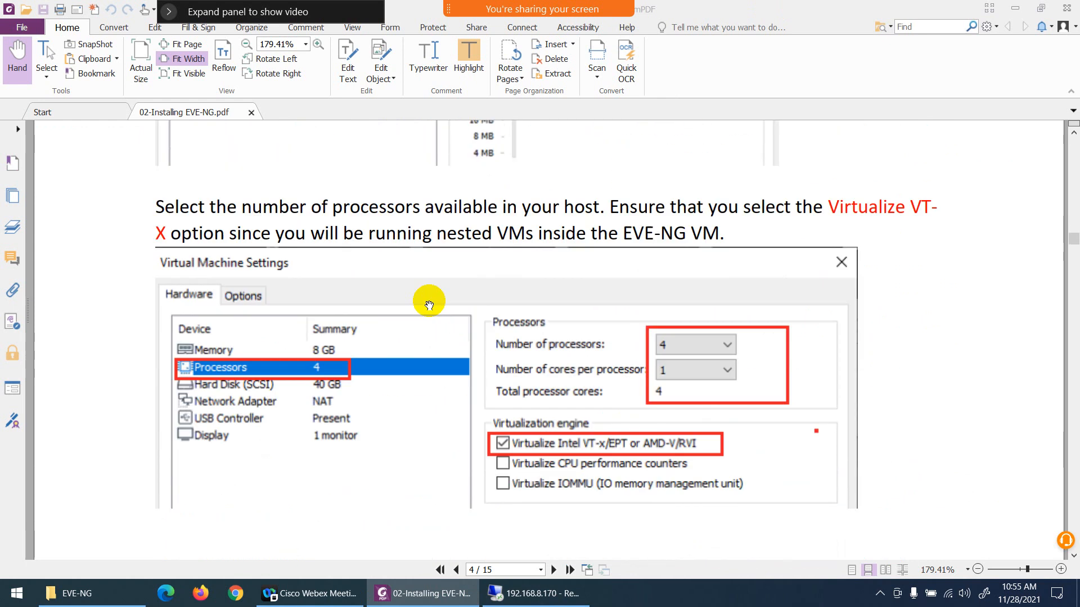
scroll(331, 287, "down", 3)
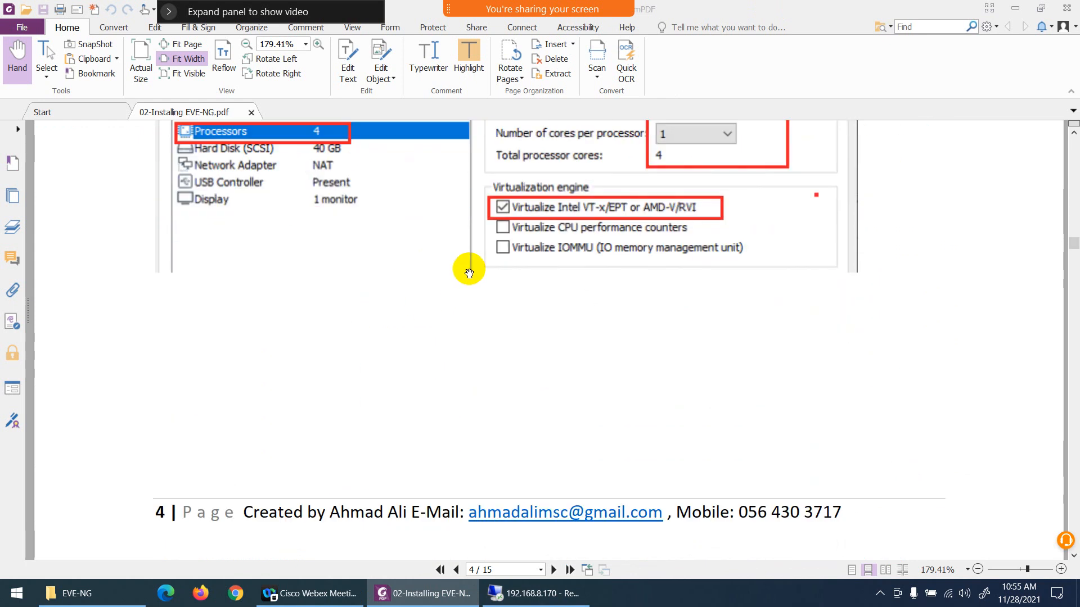
scroll(448, 352, "down", 12)
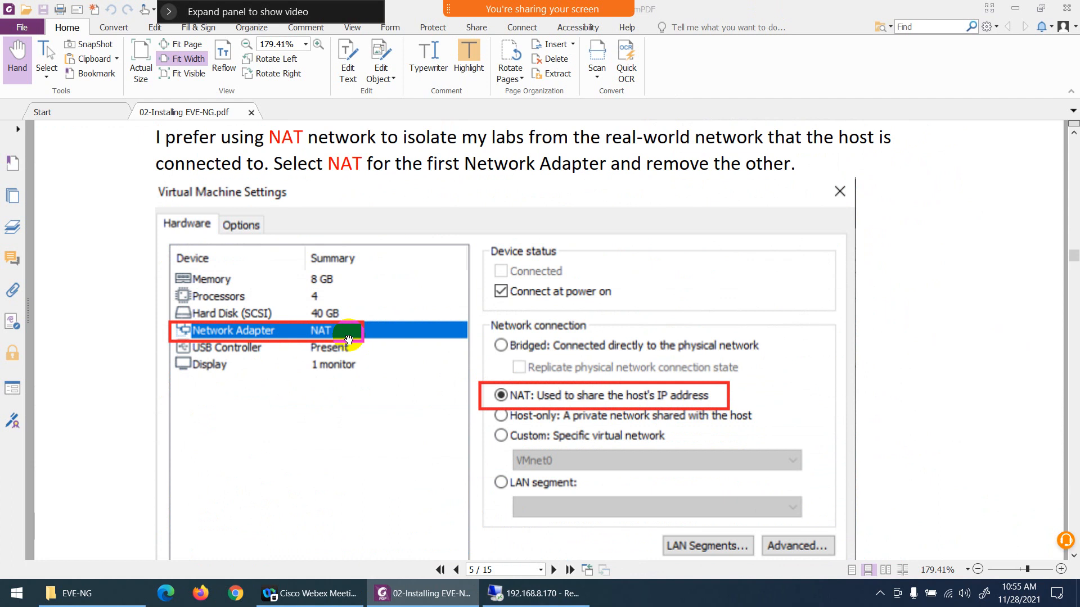
scroll(308, 313, "down", 10)
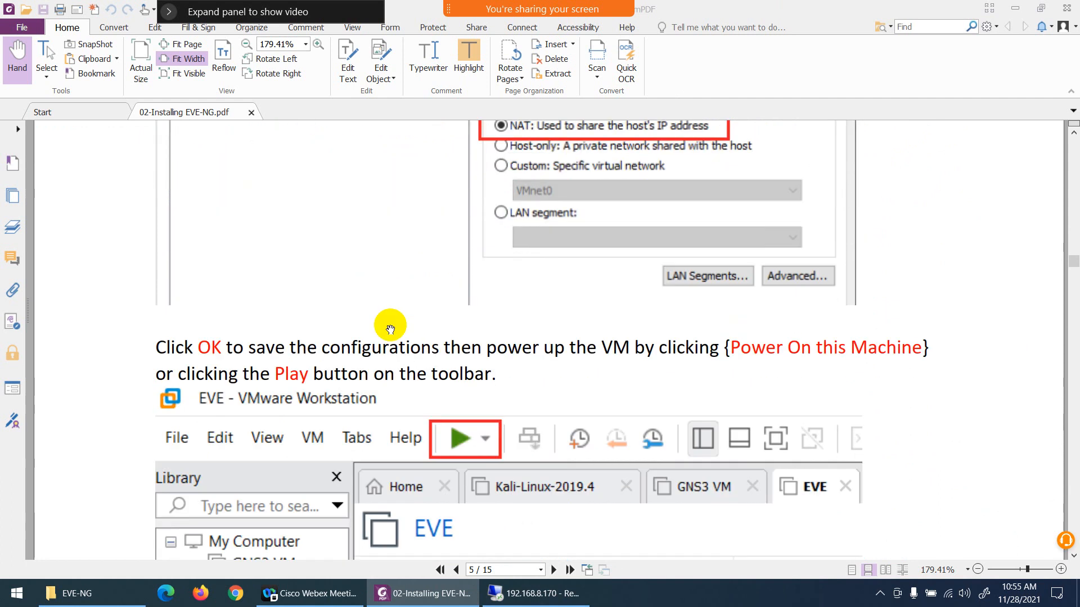
scroll(490, 304, "down", 15)
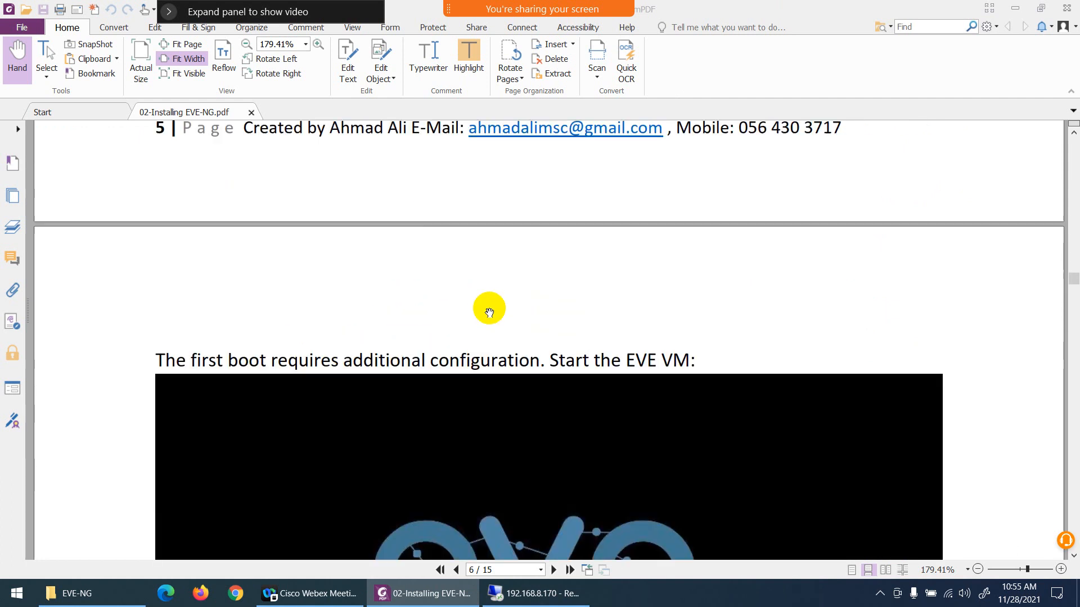
Step: Review the guide's first-boot section, covering the root login, root password, hostname, domain name, management IP addressing and proxy settings
scroll(436, 303, "down", 5)
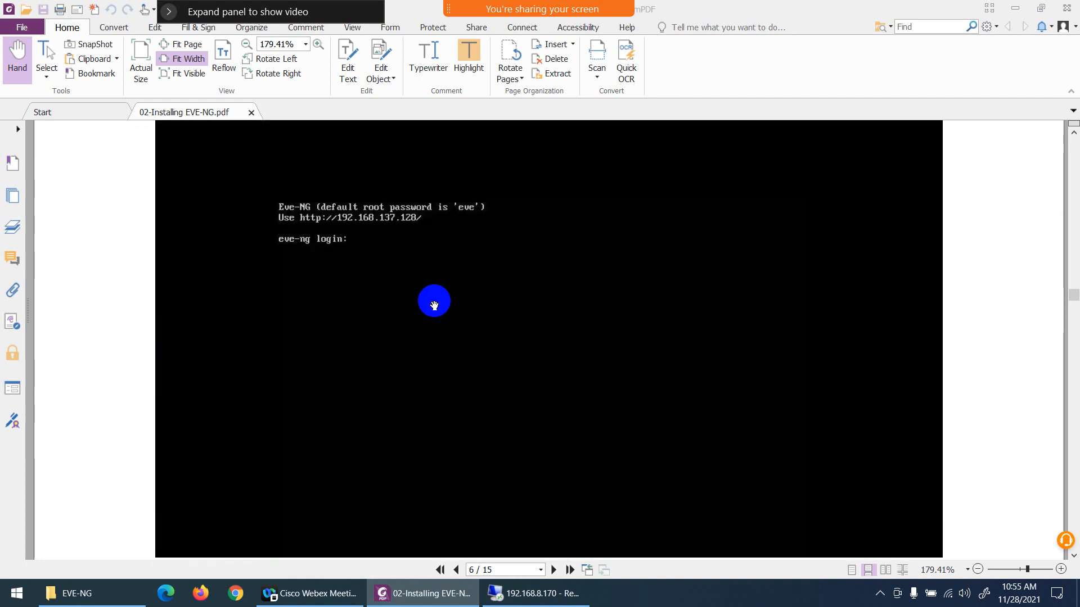
scroll(432, 292, "up", 9)
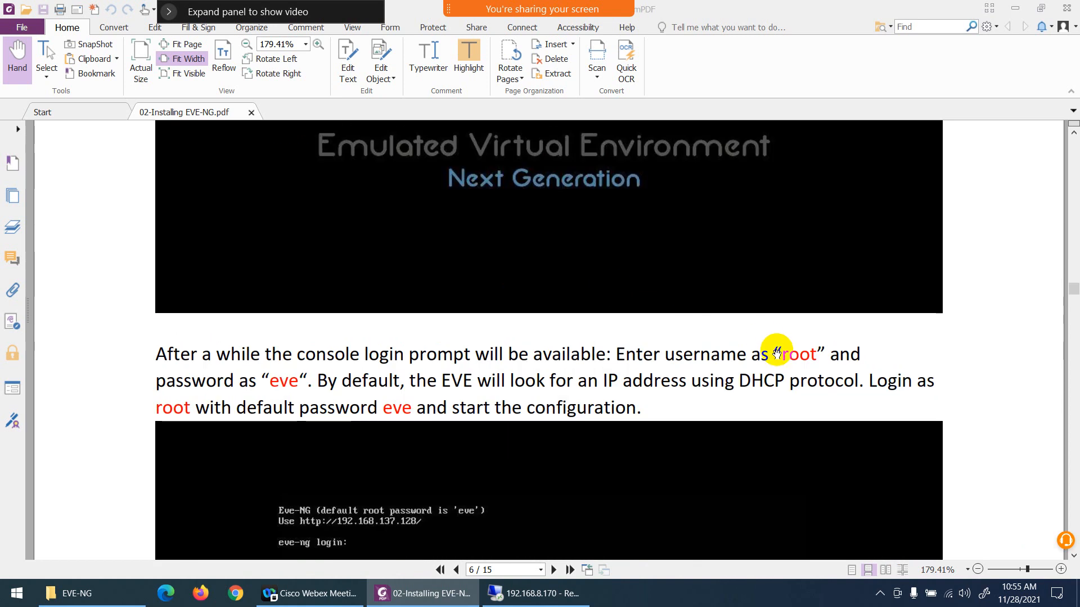
double_click(785, 353)
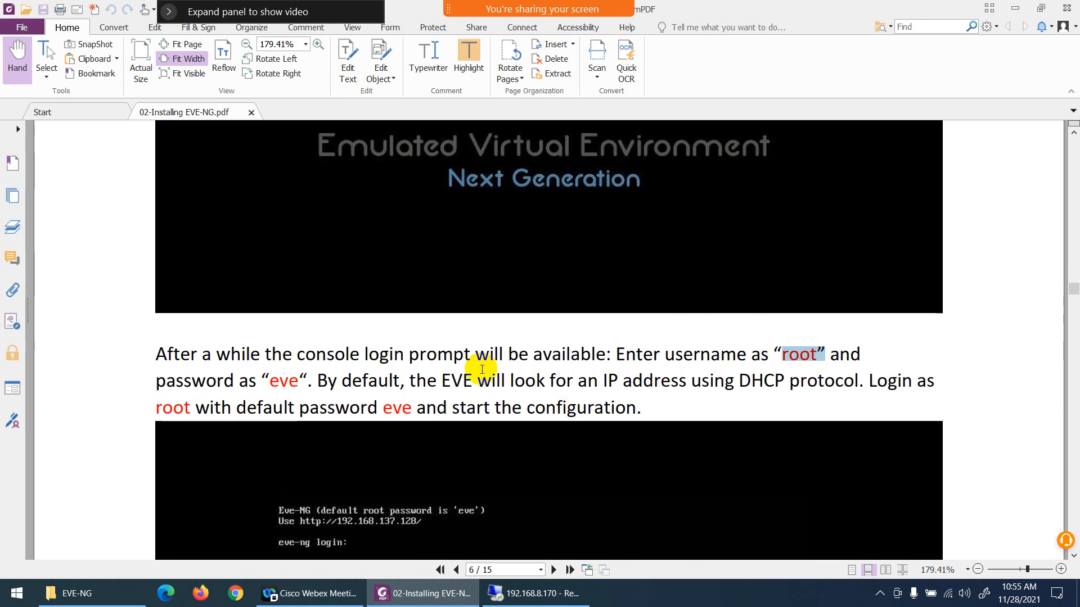
left_click_drag(267, 379, 339, 381)
scroll(552, 346, "down", 10)
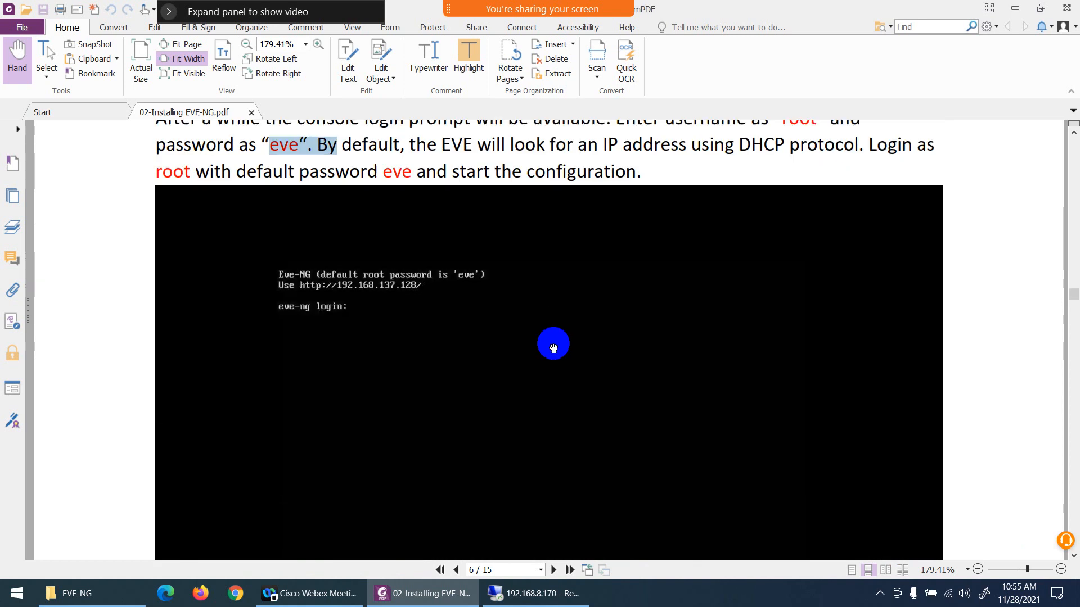
scroll(450, 371, "down", 4)
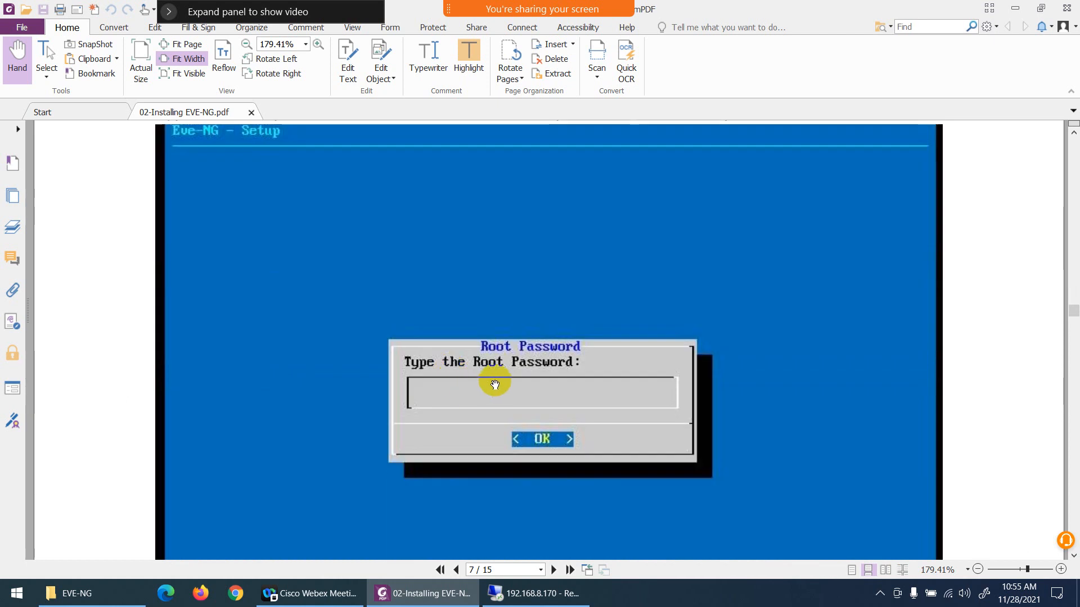
scroll(495, 385, "down", 9)
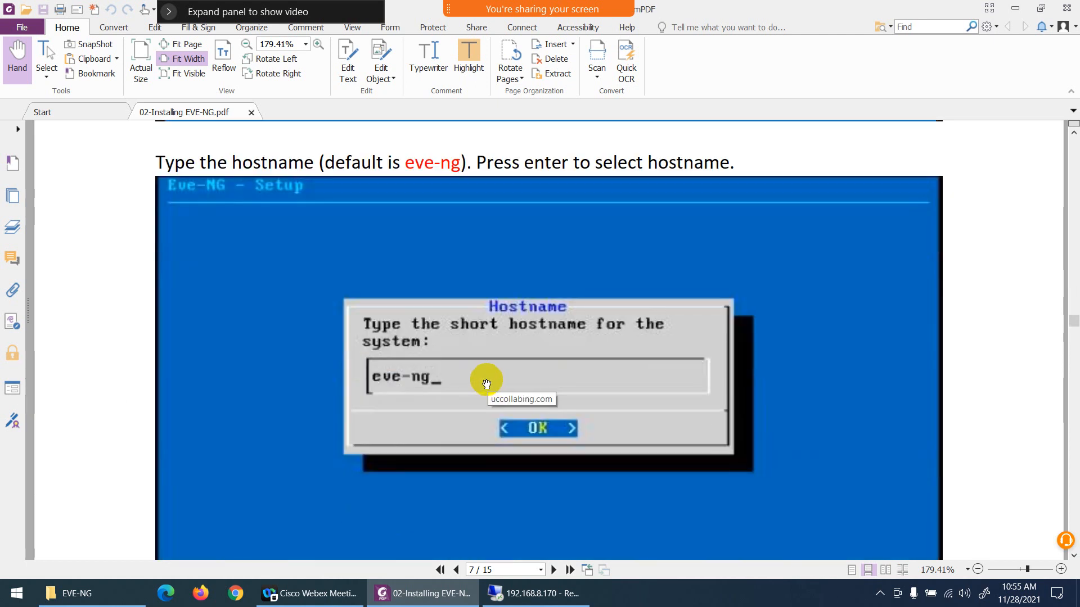
scroll(487, 384, "down", 11)
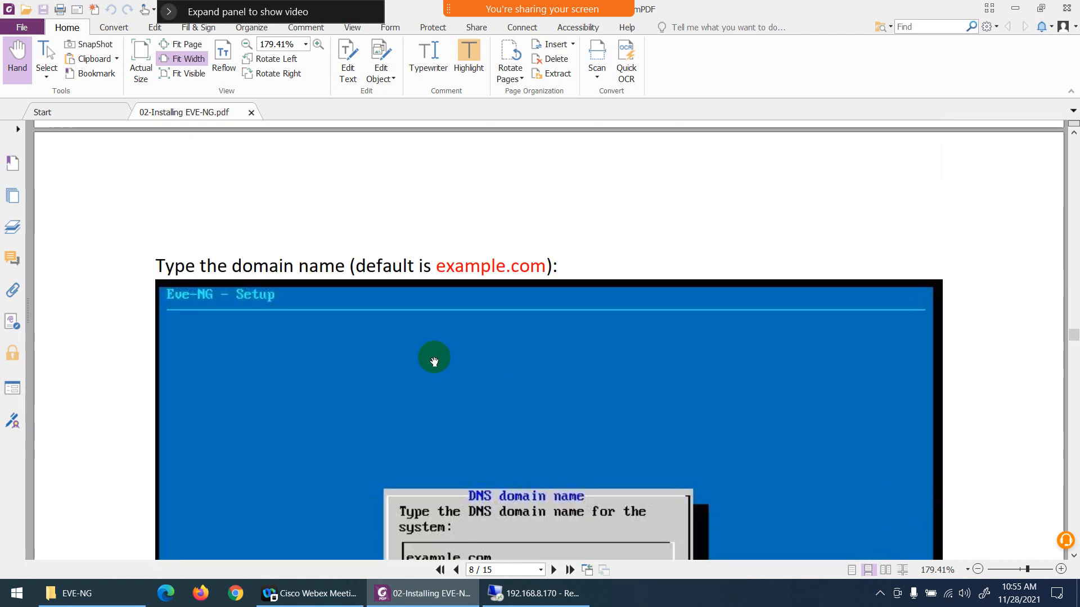
scroll(439, 362, "down", 3)
scroll(494, 385, "down", 10)
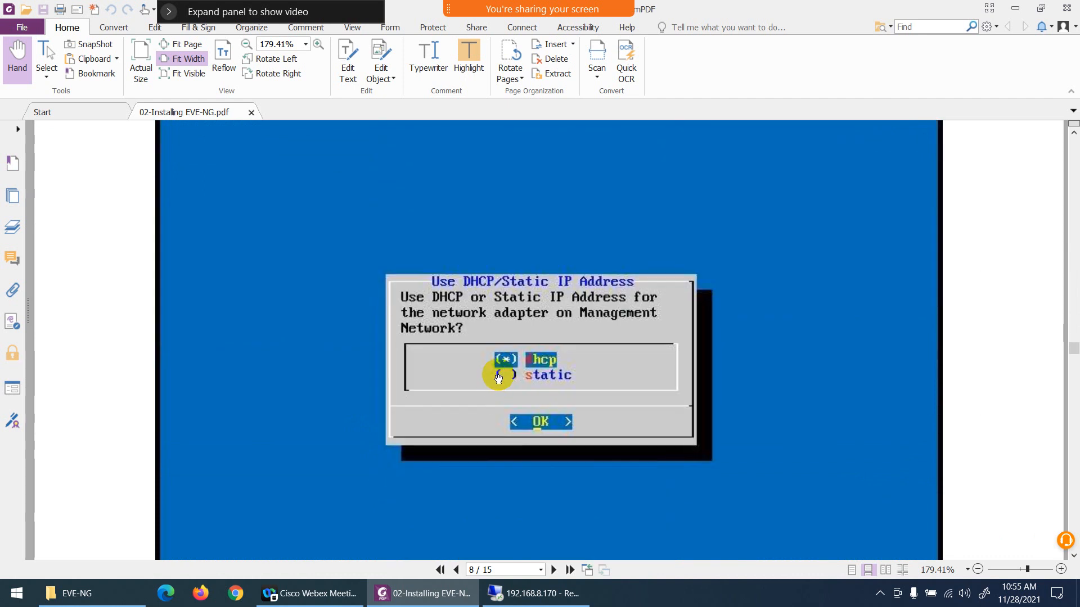
scroll(498, 378, "down", 20)
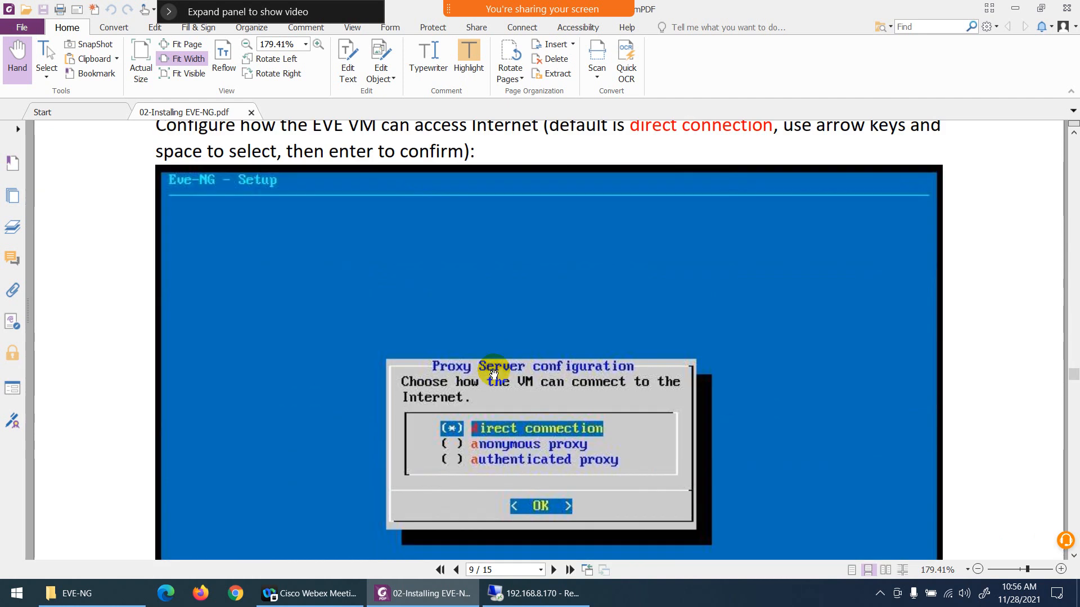
scroll(494, 371, "down", 15)
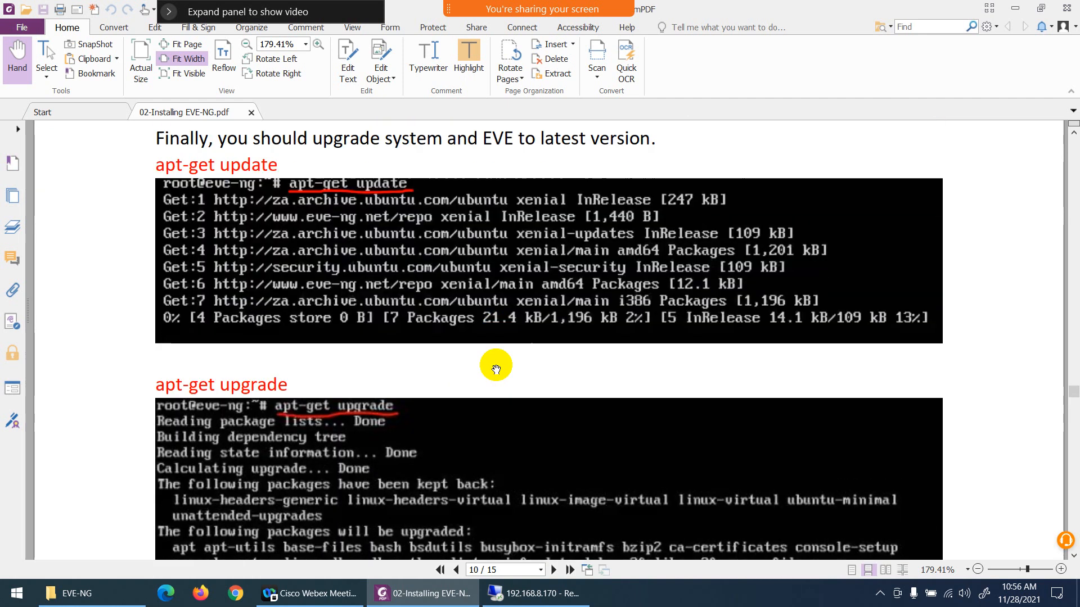
Step: Find the system upgrade section of the guide and highlight the apt-get update command
scroll(394, 292, "up", 1)
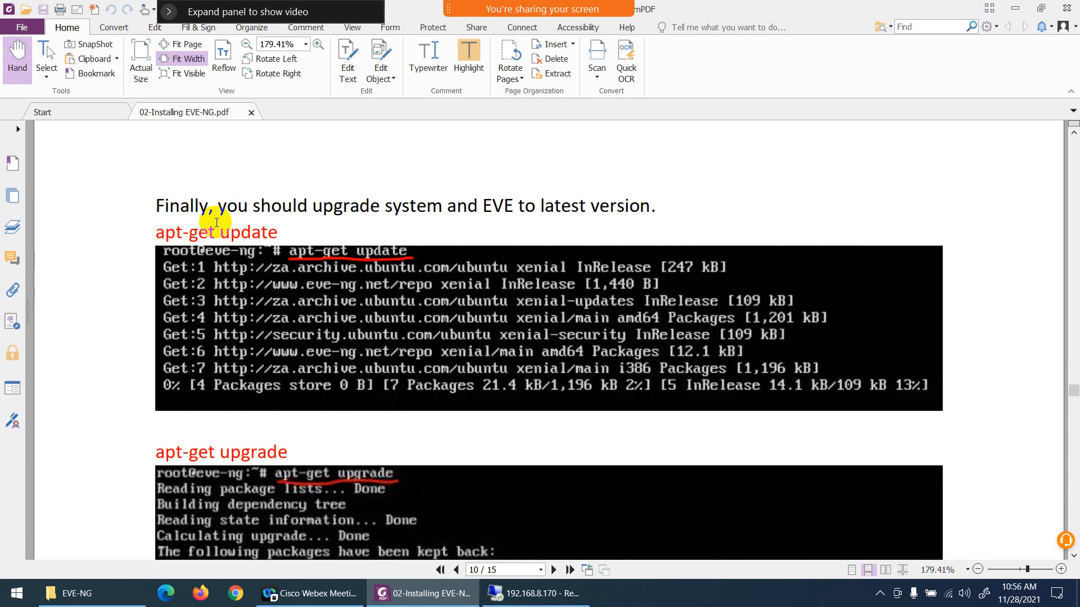
left_click(246, 249)
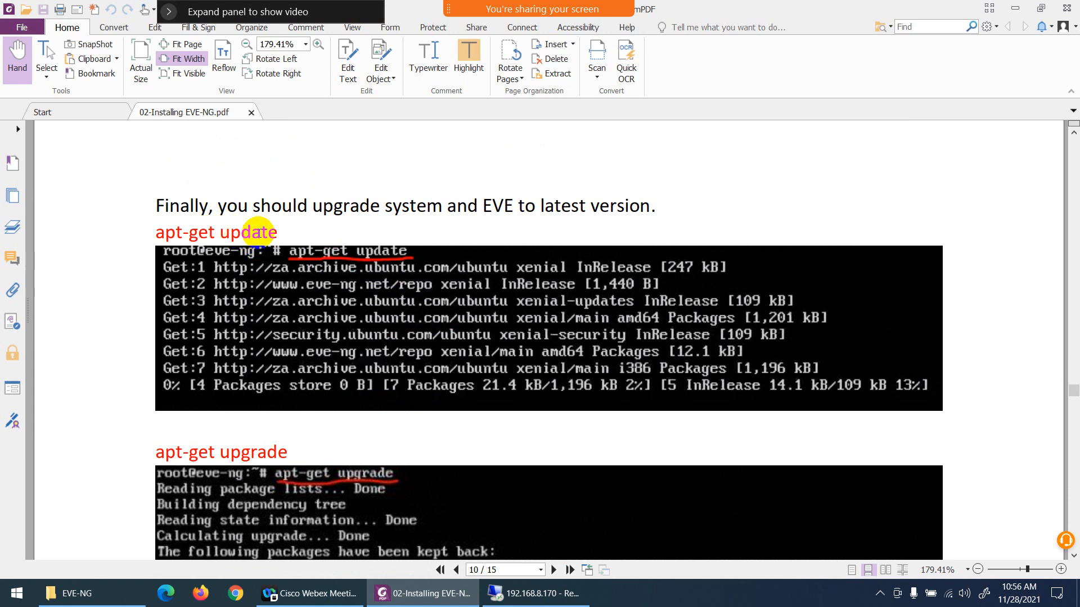
left_click_drag(278, 232, 156, 232)
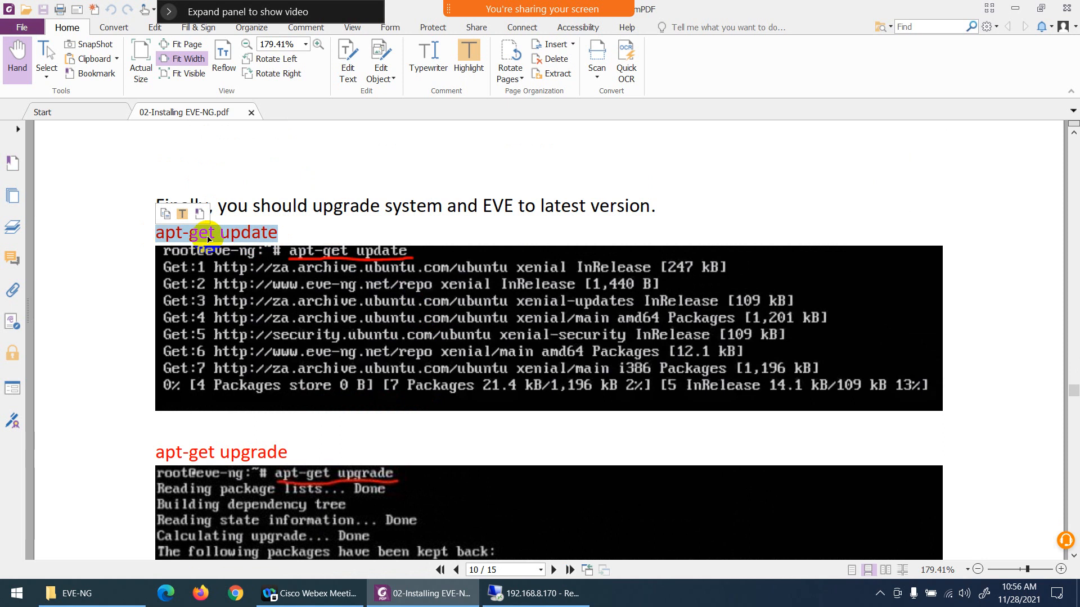
Step: Switch to the EVE-NG-C console in VMware Workstation, run apt update, and release input back to the host
left_click(526, 601)
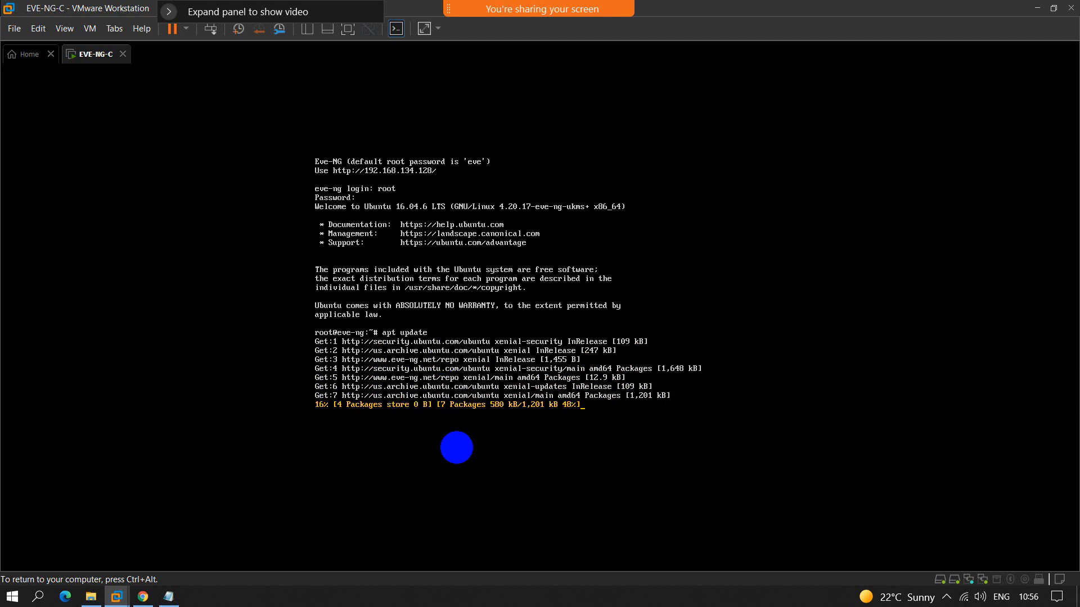
key("ctrl+alt")
left_click(460, 459)
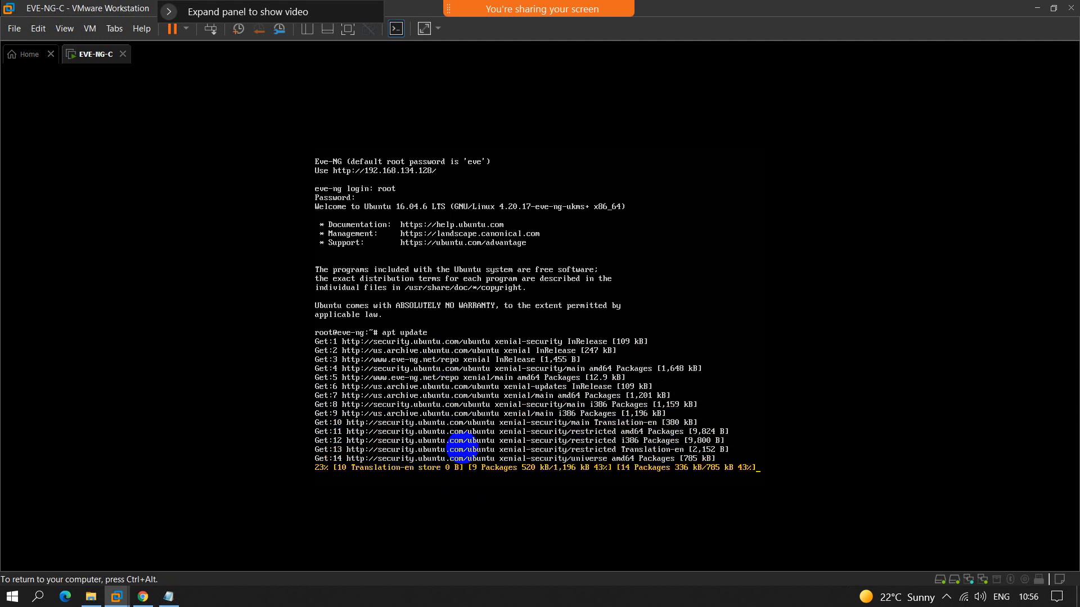
key("ctrl+alt")
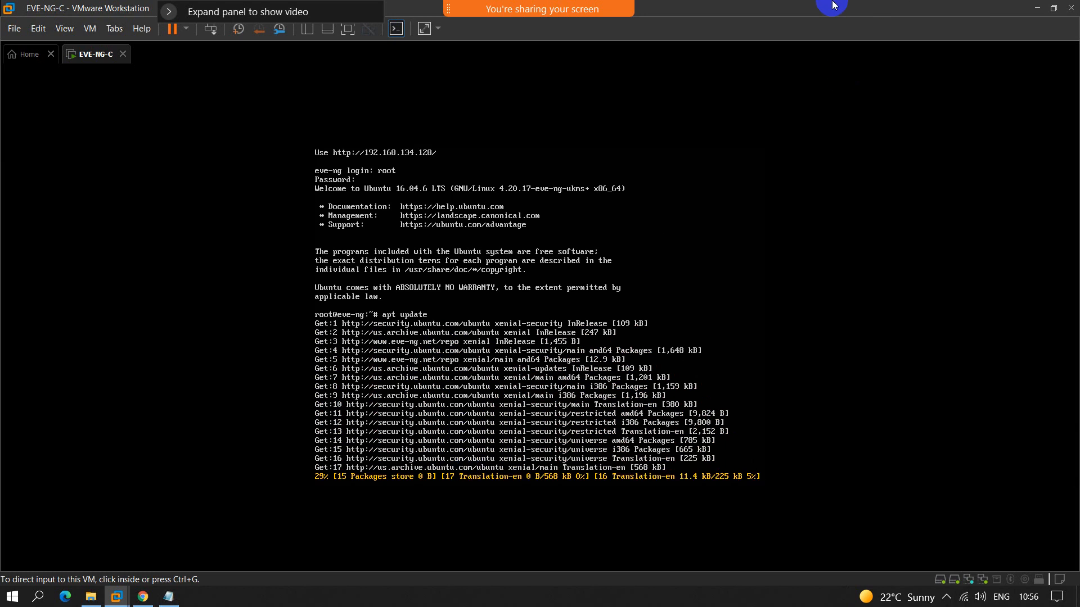
Step: Return to the PDF guide, review the upgrade, reboot and web login sections, and highlight the Installing EVE-NG Client Pack heading
mouse_move(816, 1)
left_click(777, 11)
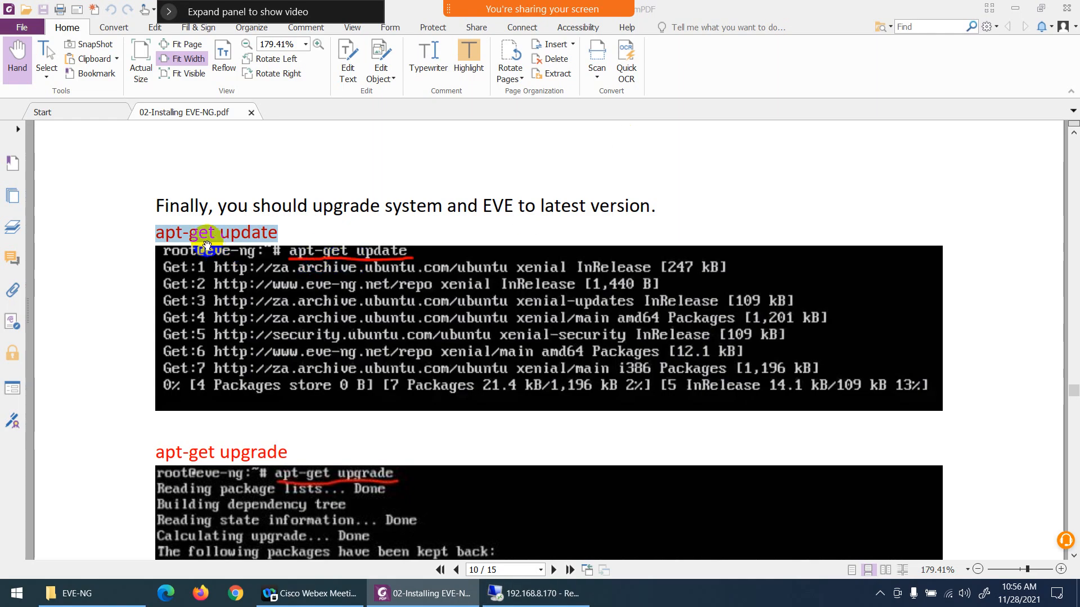
scroll(276, 268, "down", 3)
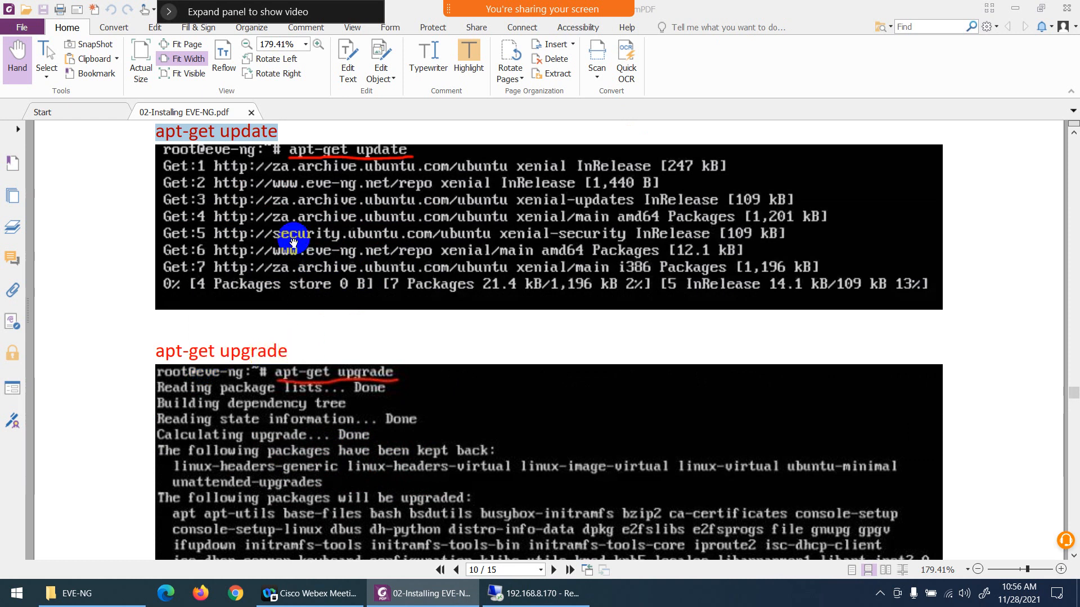
scroll(479, 410, "down", 20)
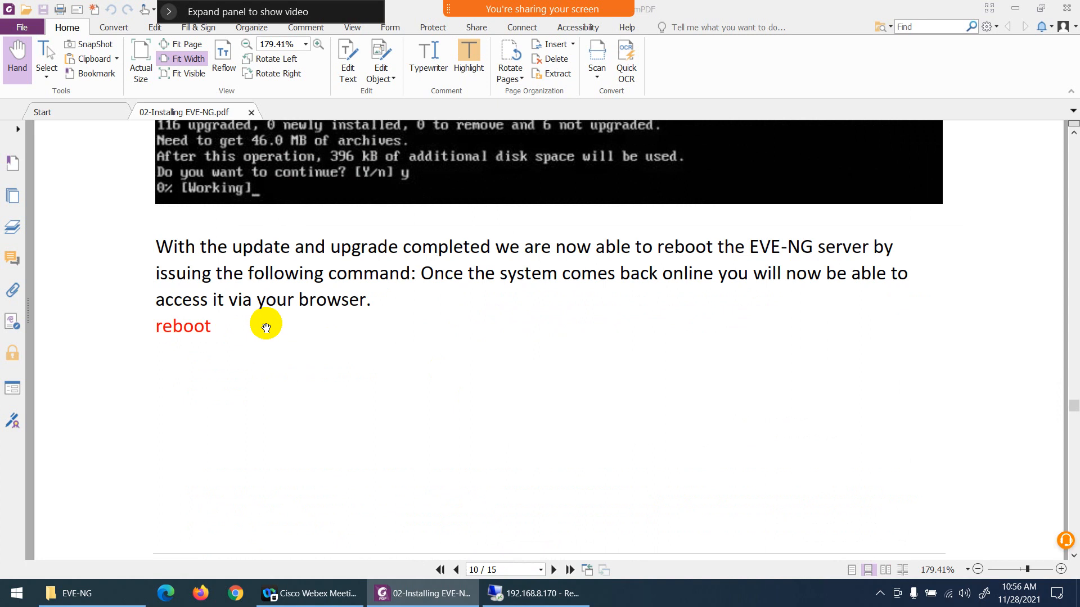
scroll(313, 333, "down", 12)
scroll(344, 353, "down", 10)
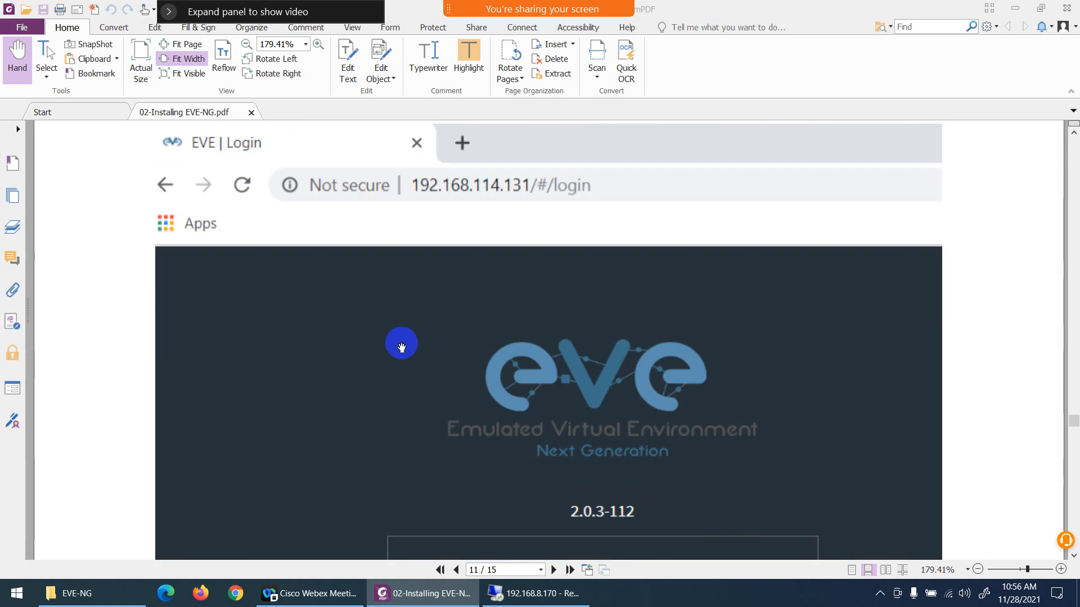
scroll(465, 225, "down", 7)
scroll(467, 236, "down", 4)
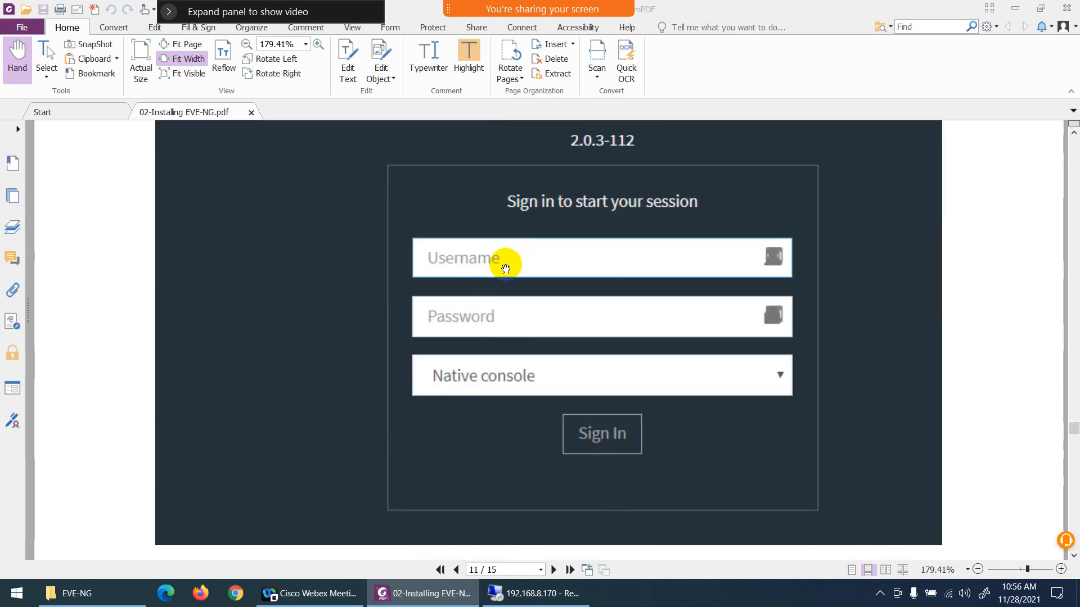
scroll(505, 269, "down", 20)
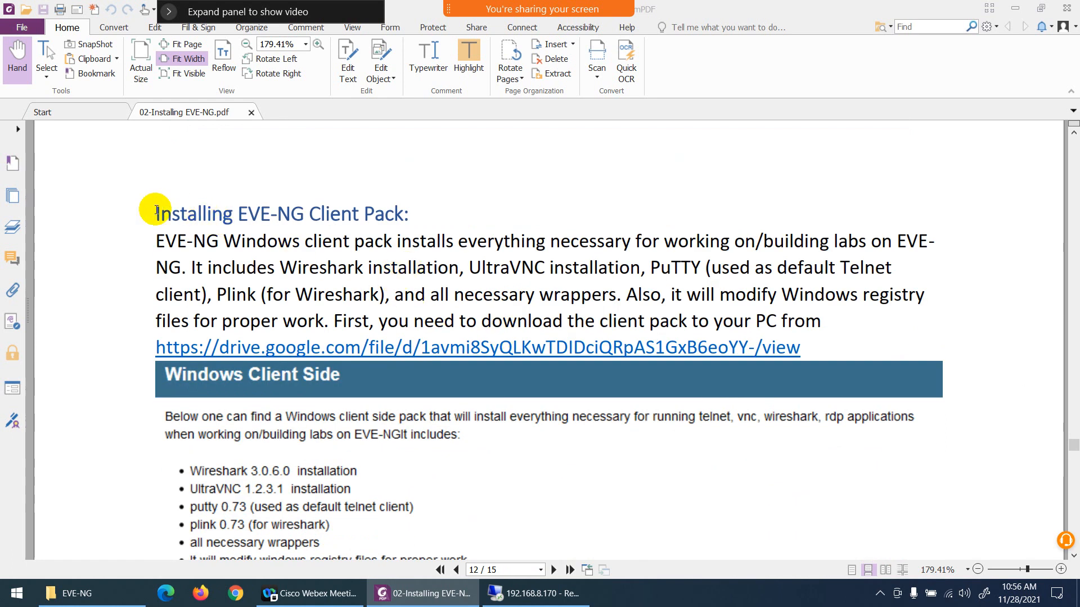
left_click_drag(154, 214, 405, 214)
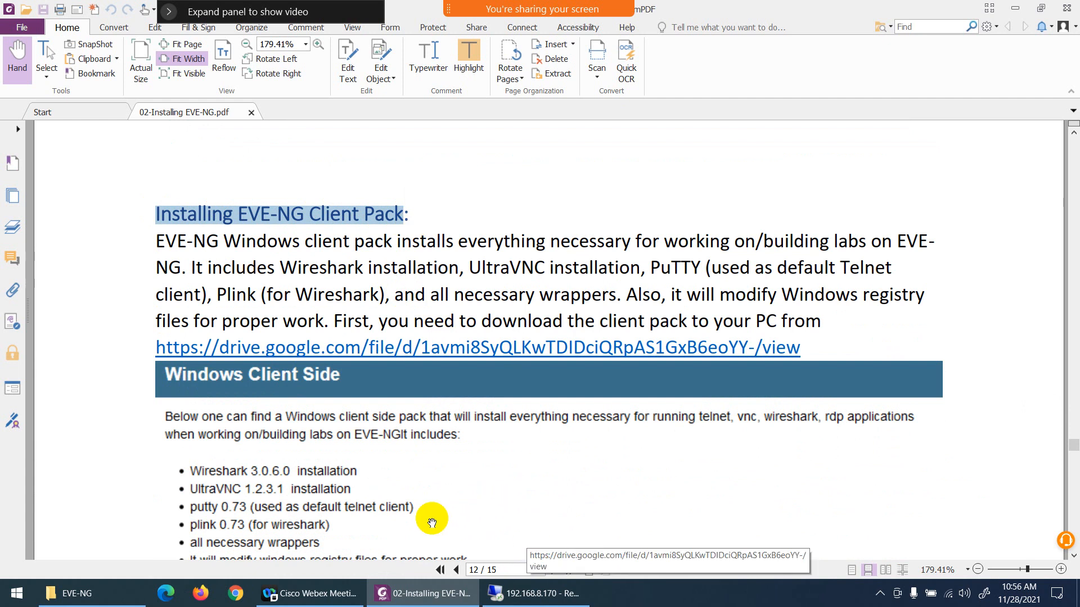